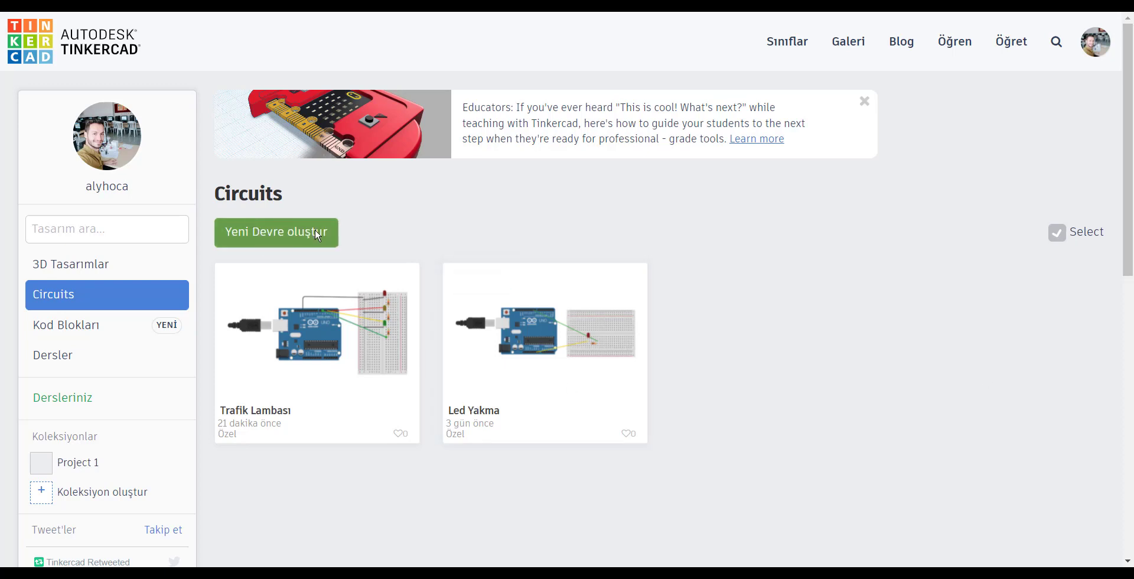
Step: Create a new circuit and dismiss the translation pop-up covering the empty workplane
{"action": "left_click", "coordinate": [274, 235]}
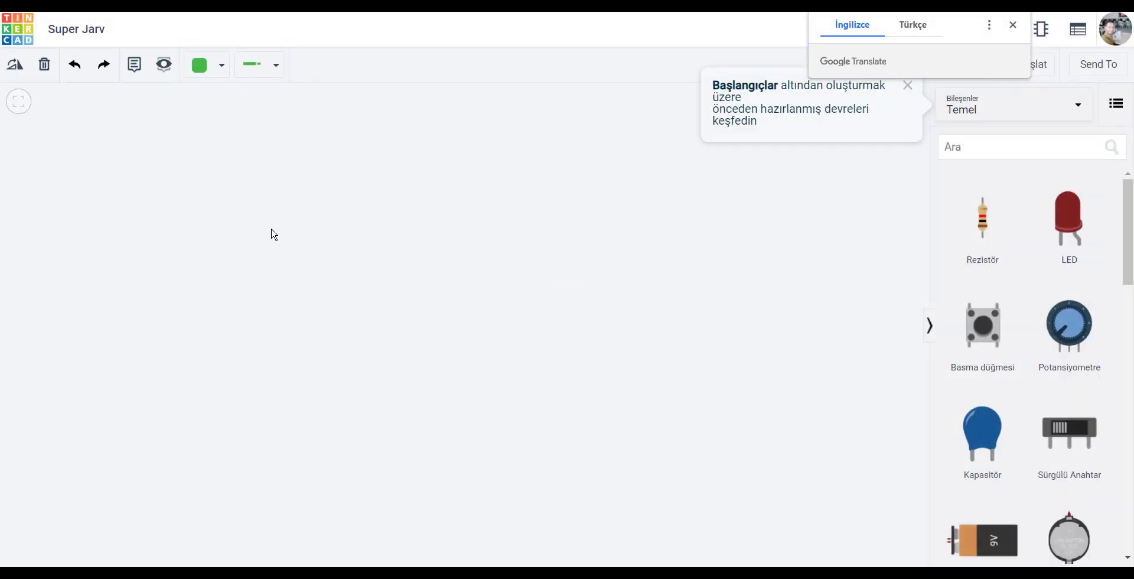
{"action": "left_click", "coordinate": [1012, 25]}
{"action": "left_click", "coordinate": [190, 337]}
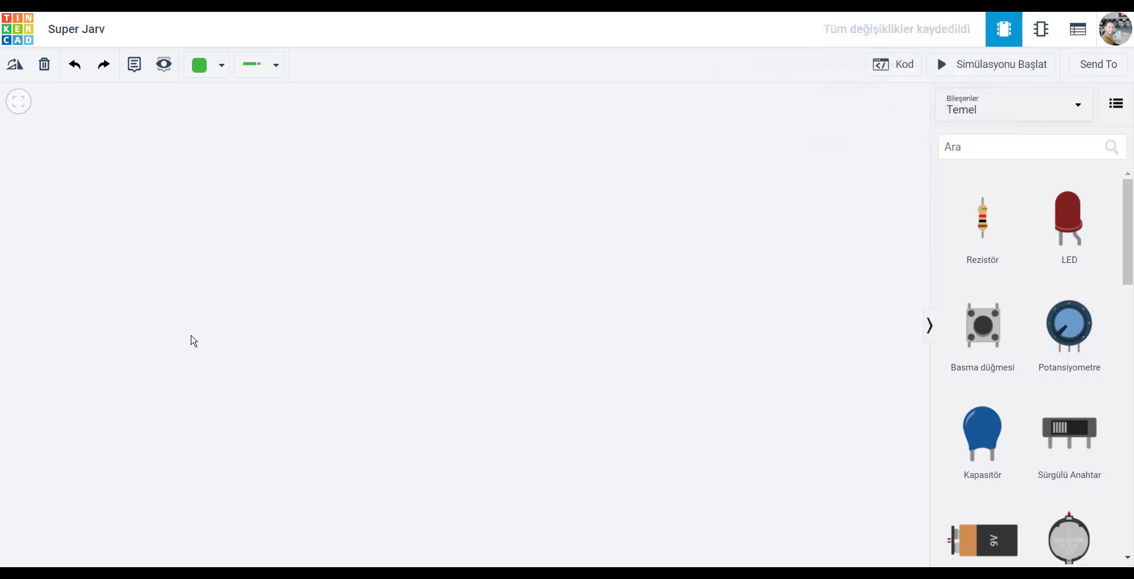
Step: Rename the circuit as Kayan Led
{"action": "left_click", "coordinate": [80, 32]}
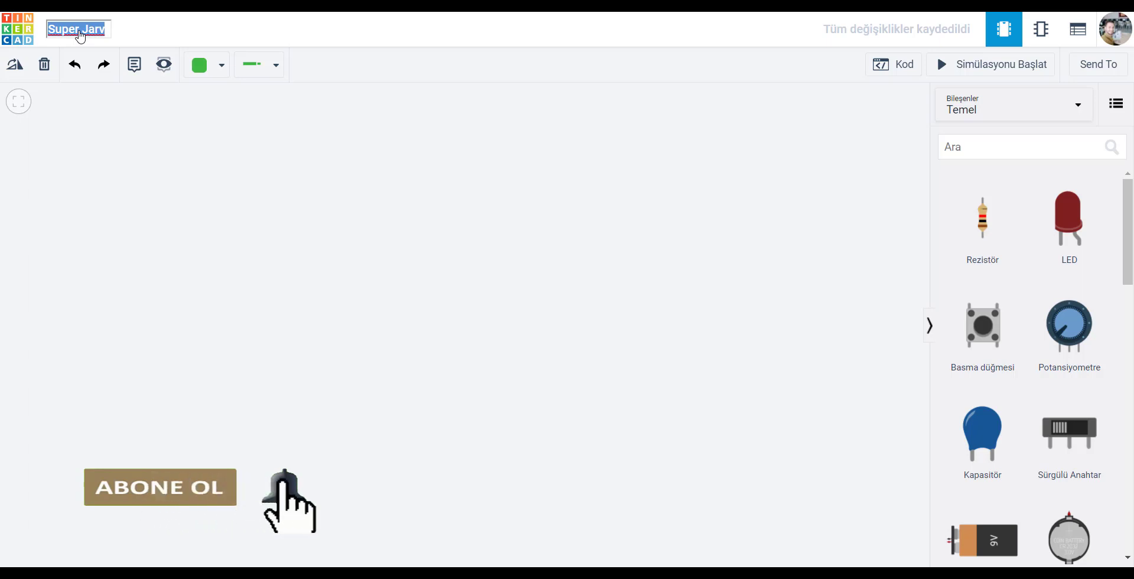
{"action": "type", "text": "k"}
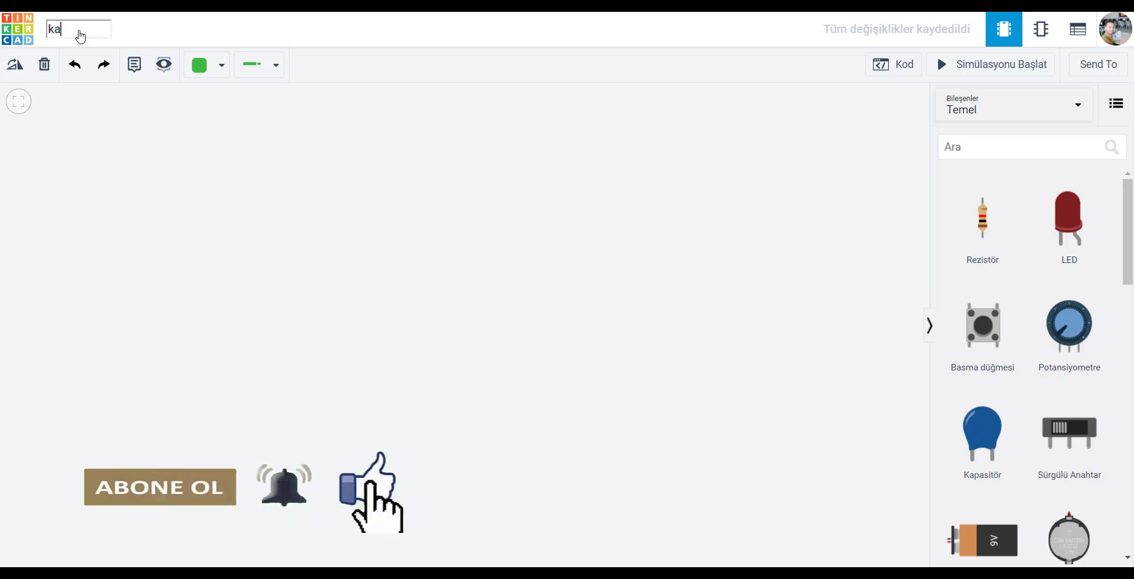
{"action": "key", "text": "BackSpace"}
{"action": "type", "text": "Kaya"}
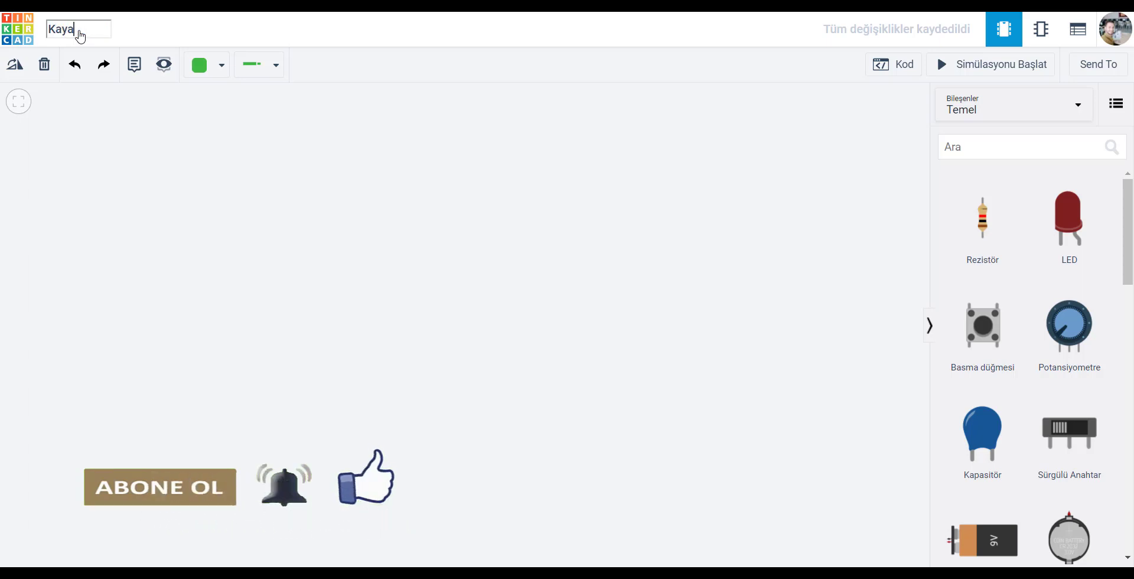
{"action": "type", "text": "n Led"}
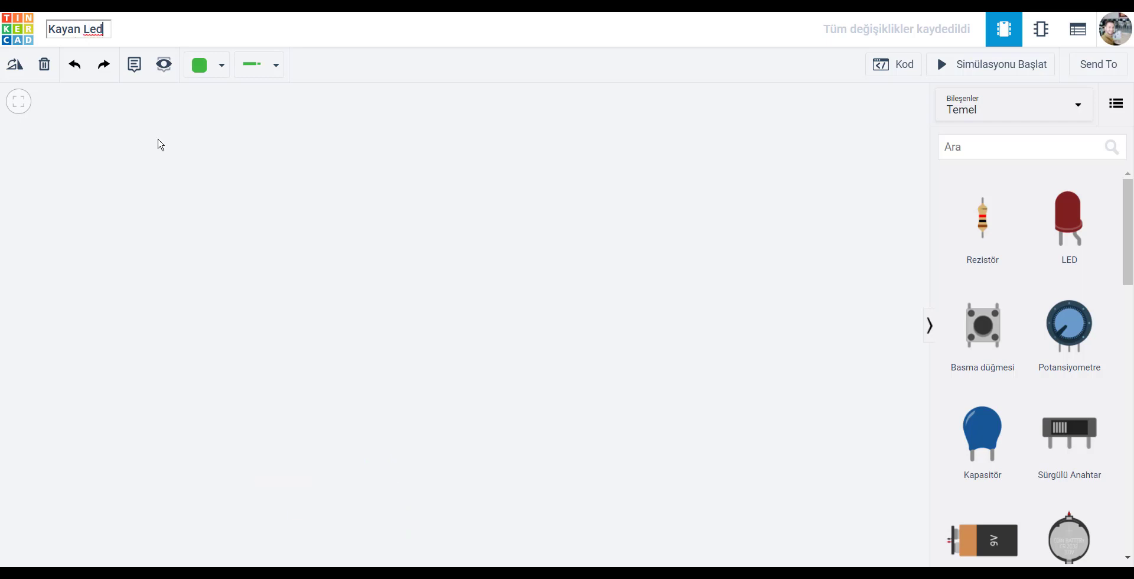
{"action": "left_click", "coordinate": [159, 144]}
Step: Place an Arduino Uno R3 on the workplane and a small breadboard beside it, to the right of the board
{"action": "scroll", "coordinate": [1028, 363], "scroll_direction": "down", "scroll_amount": 3}
{"action": "scroll", "coordinate": [1030, 365], "scroll_direction": "down", "scroll_amount": 2}
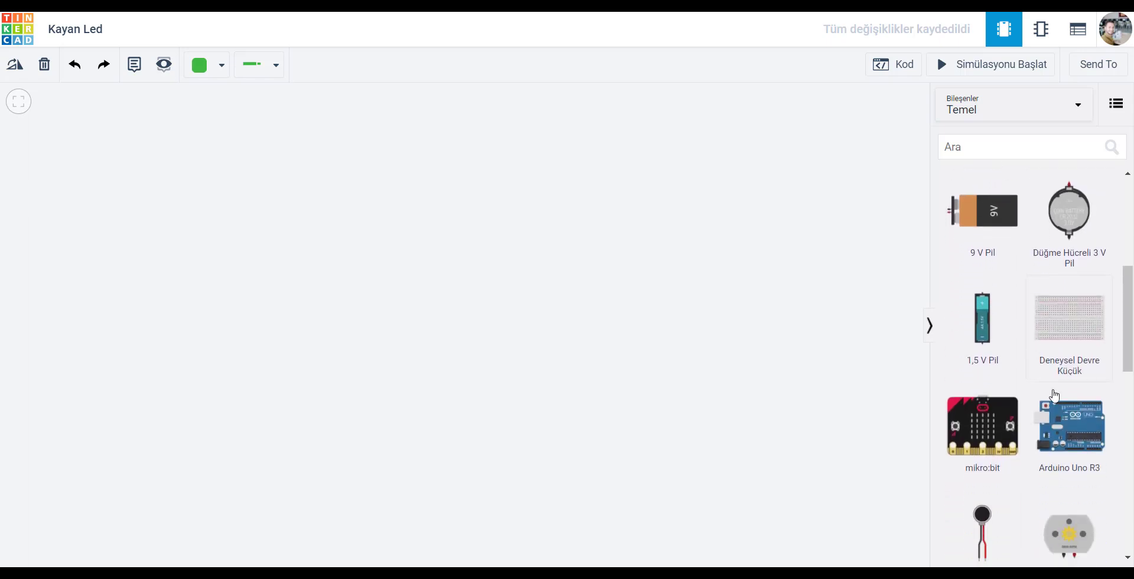
{"action": "left_click_drag", "start_coordinate": [1055, 431], "coordinate": [261, 273]}
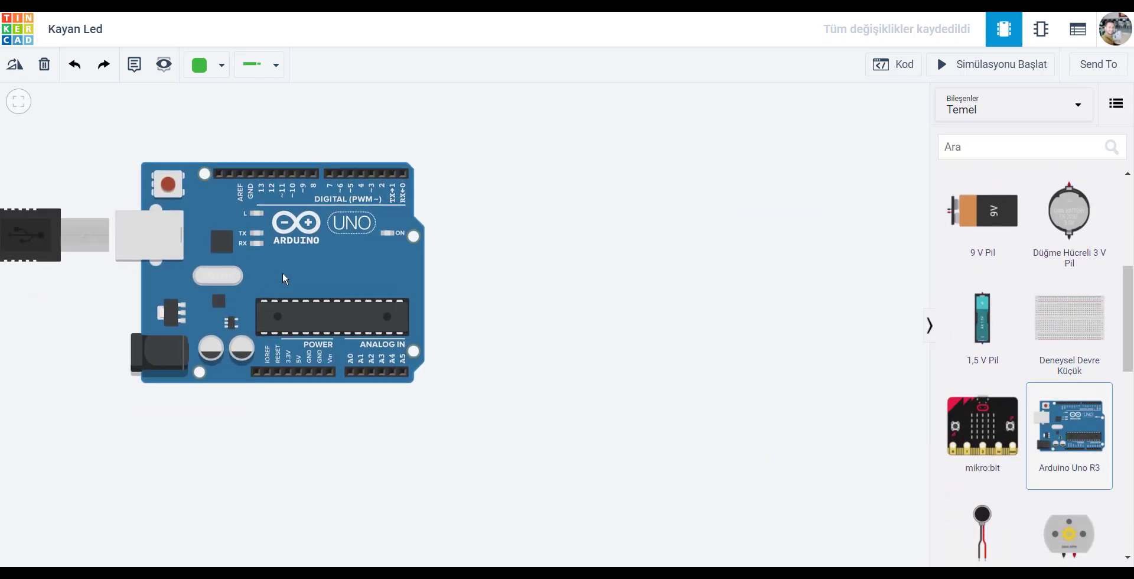
{"action": "left_click_drag", "start_coordinate": [1067, 324], "coordinate": [627, 271]}
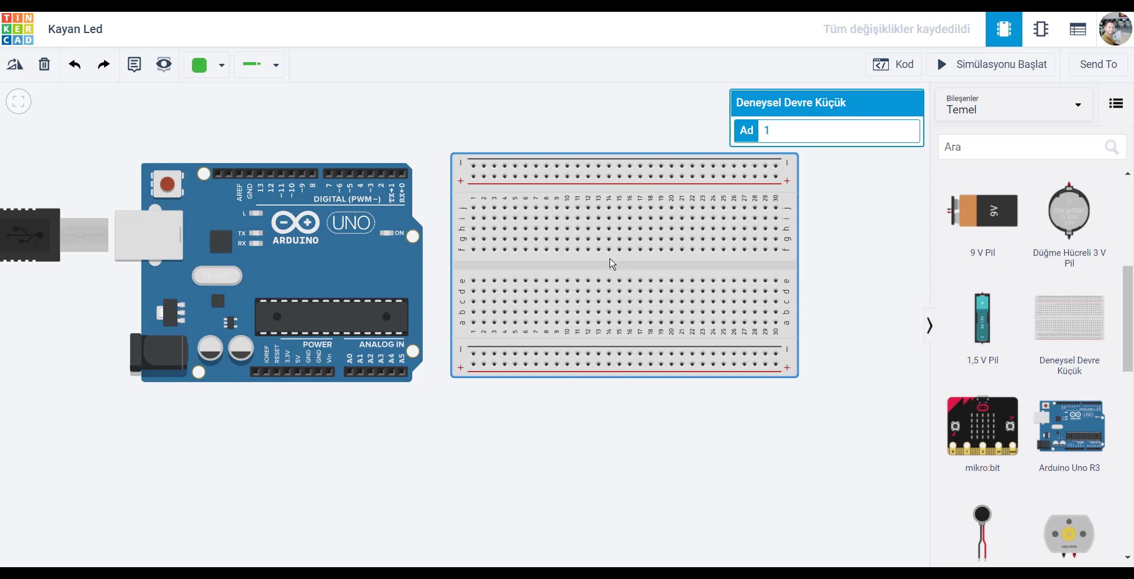
{"action": "left_click_drag", "start_coordinate": [610, 263], "coordinate": [632, 271]}
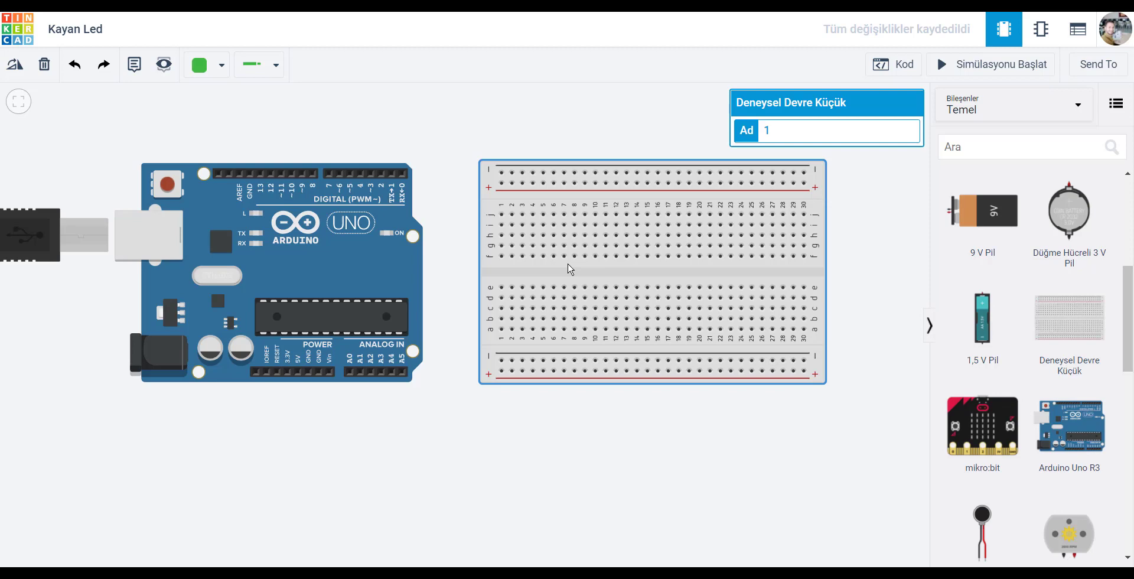
Step: Place six red LEDs in a row along the breadboard's upper half, with their legs in columns 1-2, 5-6, 9-10, 13-14, 17-18 and 21-22
{"action": "scroll", "coordinate": [1065, 267], "scroll_direction": "up", "scroll_amount": 5}
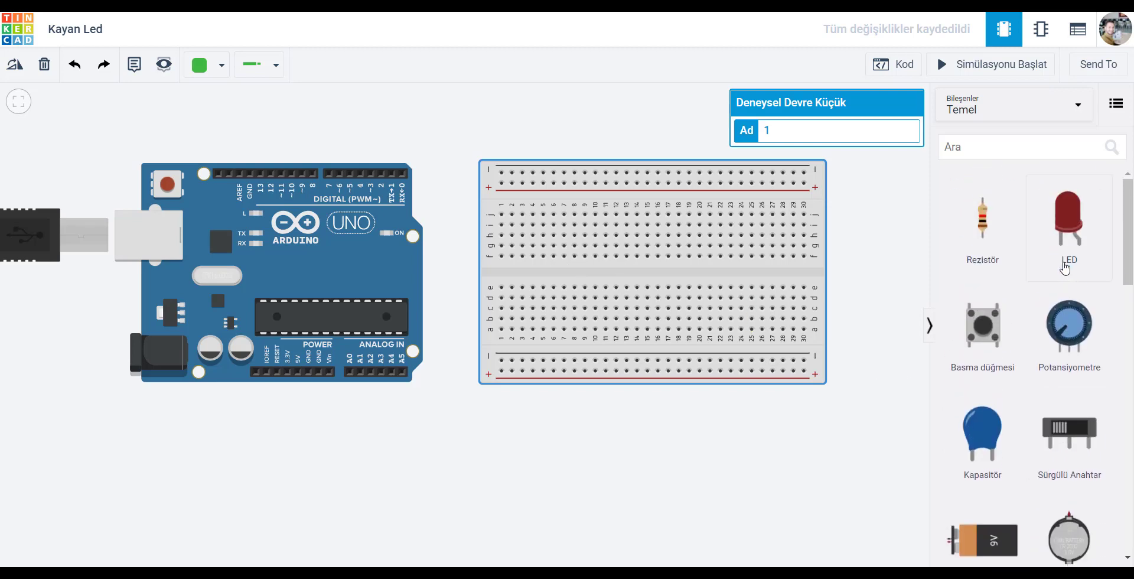
{"action": "left_click_drag", "start_coordinate": [1070, 218], "coordinate": [508, 227]}
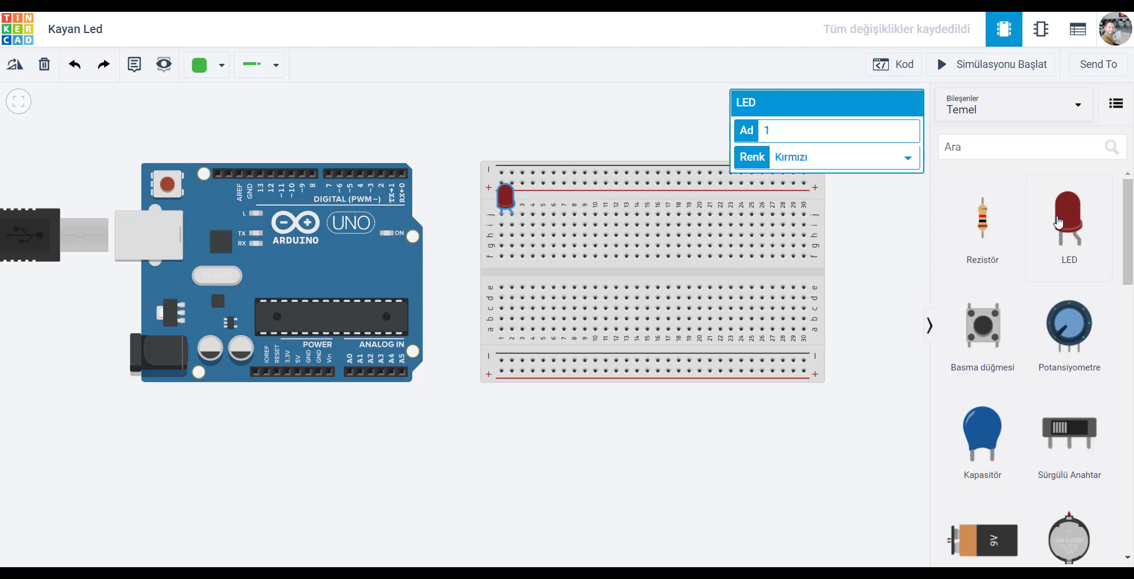
{"action": "left_click_drag", "start_coordinate": [1057, 222], "coordinate": [548, 218]}
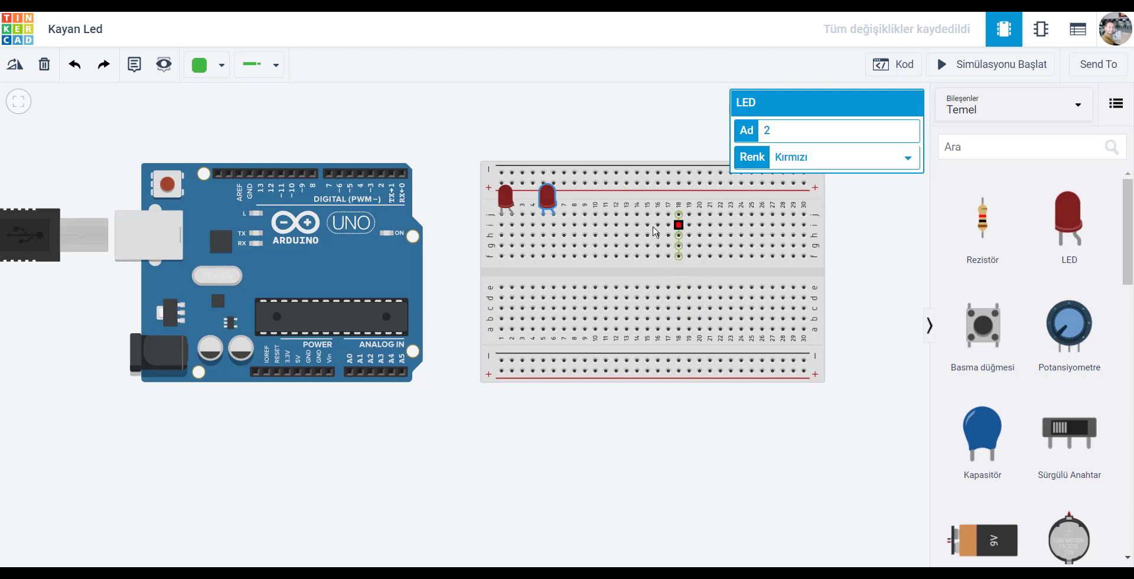
{"action": "left_click_drag", "start_coordinate": [1068, 221], "coordinate": [593, 215]}
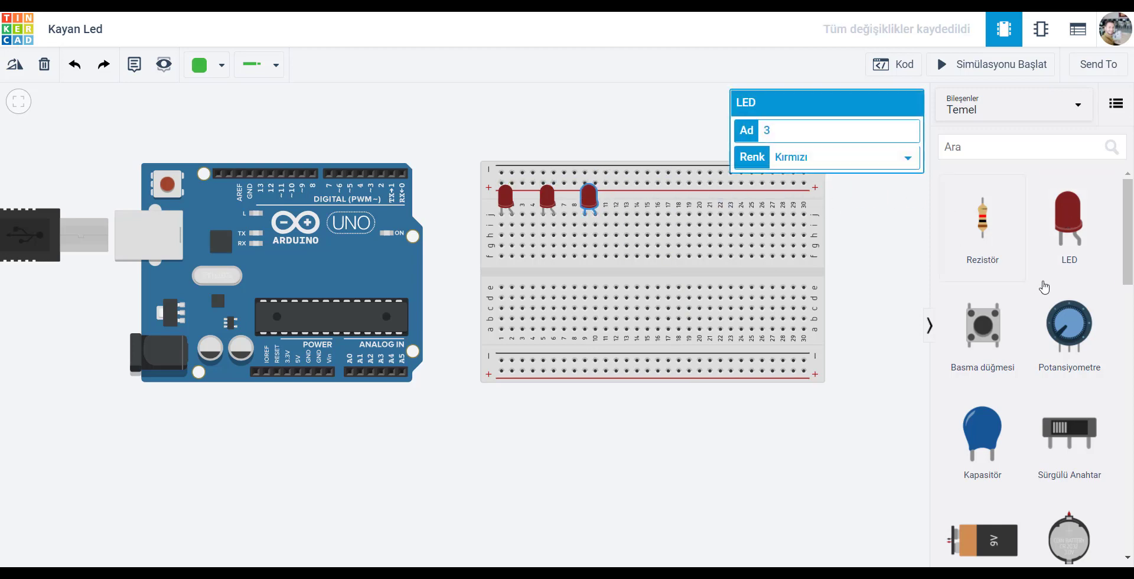
{"action": "left_click_drag", "start_coordinate": [1068, 224], "coordinate": [620, 213]}
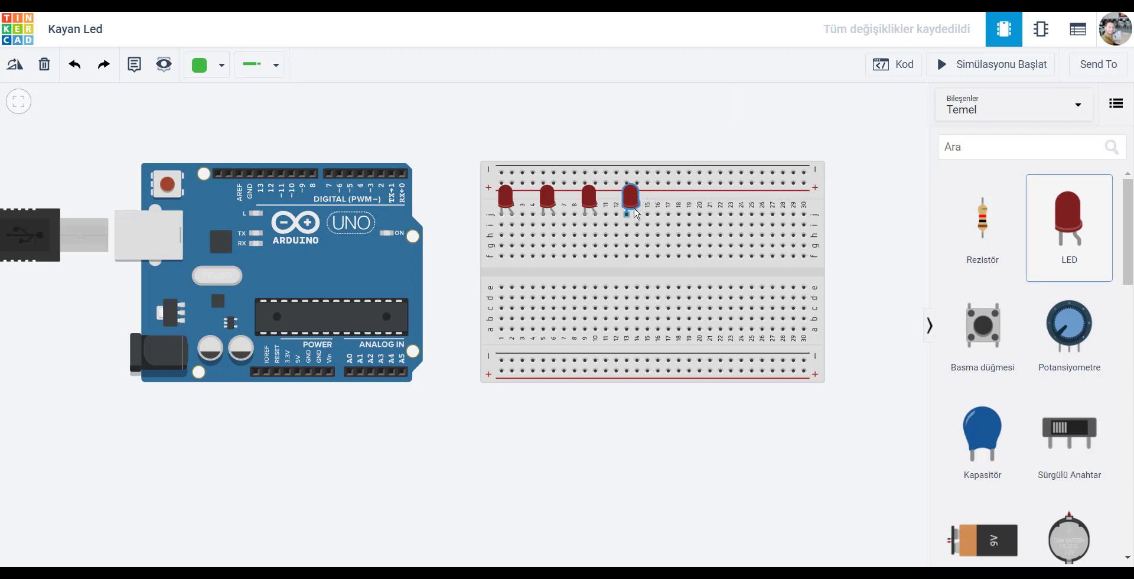
{"action": "left_click_drag", "start_coordinate": [1071, 225], "coordinate": [677, 218]}
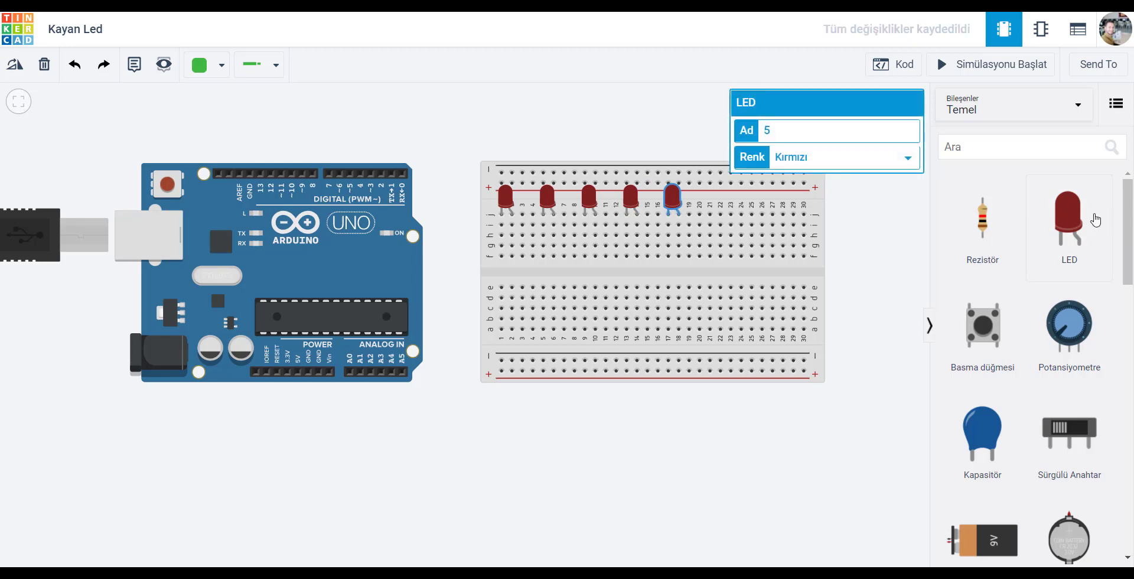
{"action": "left_click_drag", "start_coordinate": [1069, 220], "coordinate": [716, 219]}
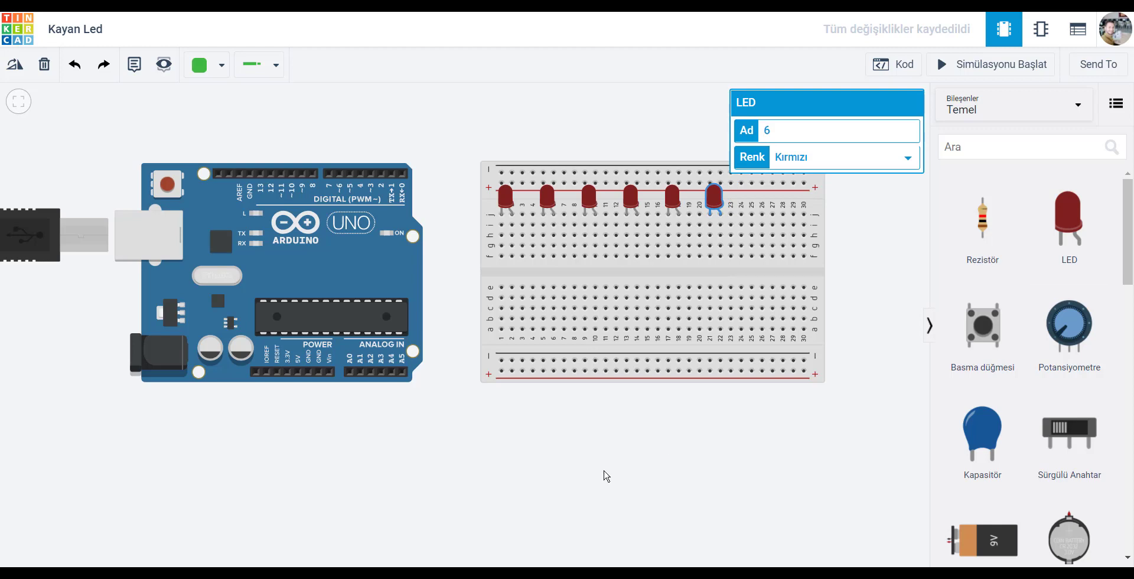
{"action": "left_click", "coordinate": [604, 475]}
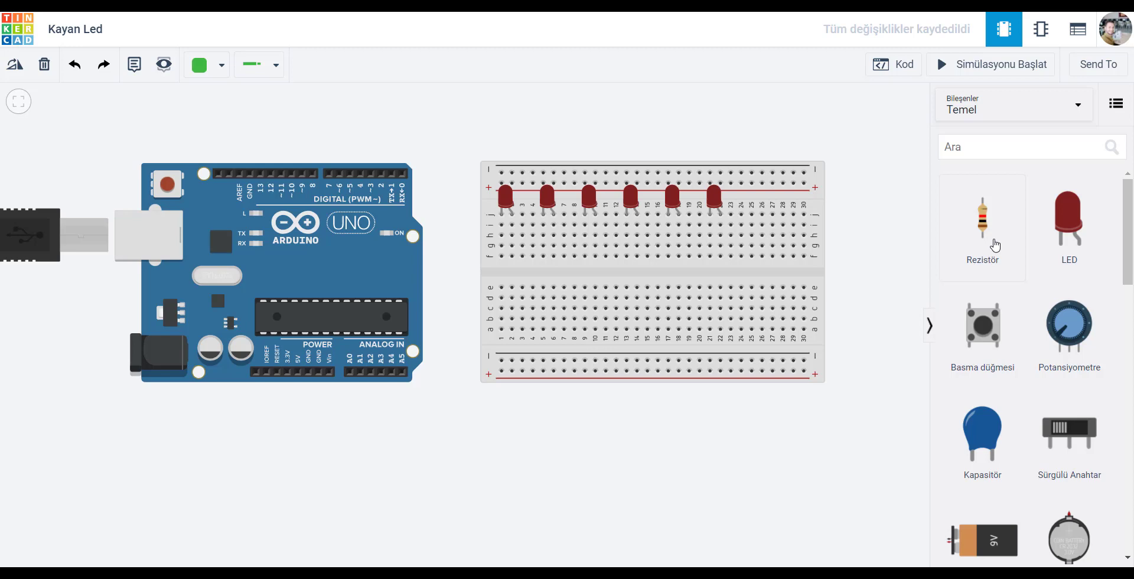
Step: Place six vertical resistors across the breadboard's centre gap in columns 2, 6, 10, 14, 18 and 22, below the LEDs' right legs
{"action": "left_click_drag", "start_coordinate": [983, 227], "coordinate": [518, 286]}
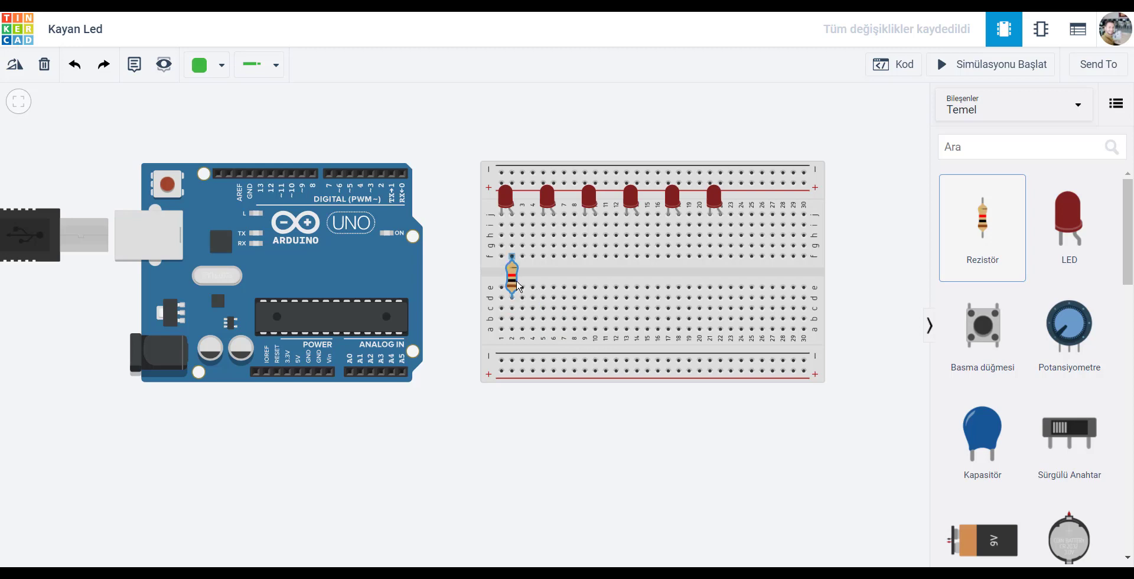
{"action": "mouse_move", "coordinate": [518, 286]}
{"action": "left_mouse_down"}
{"action": "mouse_move", "coordinate": [528, 288]}
{"action": "mouse_move", "coordinate": [515, 284]}
{"action": "left_mouse_up"}
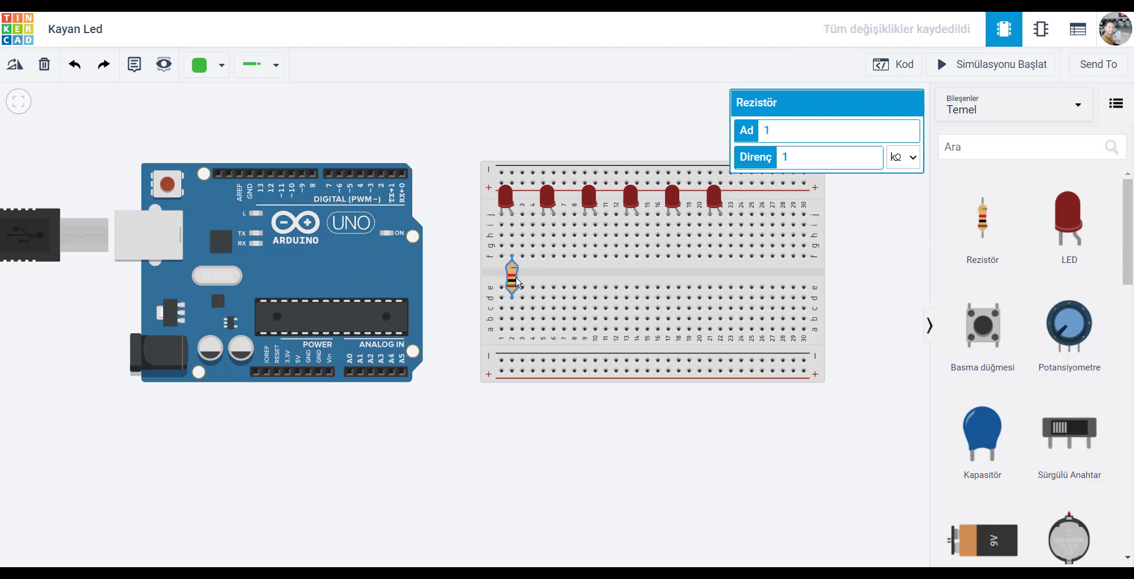
{"action": "left_click_drag", "start_coordinate": [982, 222], "coordinate": [558, 282]}
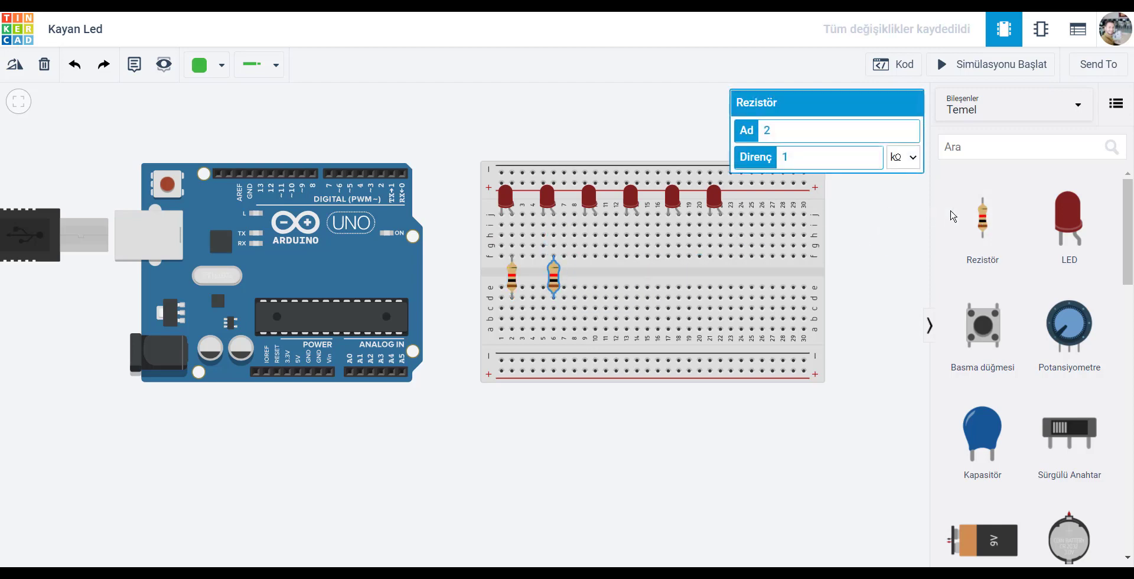
{"action": "left_click", "coordinate": [976, 227]}
{"action": "left_click_drag", "start_coordinate": [977, 227], "coordinate": [595, 276]}
{"action": "left_click_drag", "start_coordinate": [992, 213], "coordinate": [640, 286]}
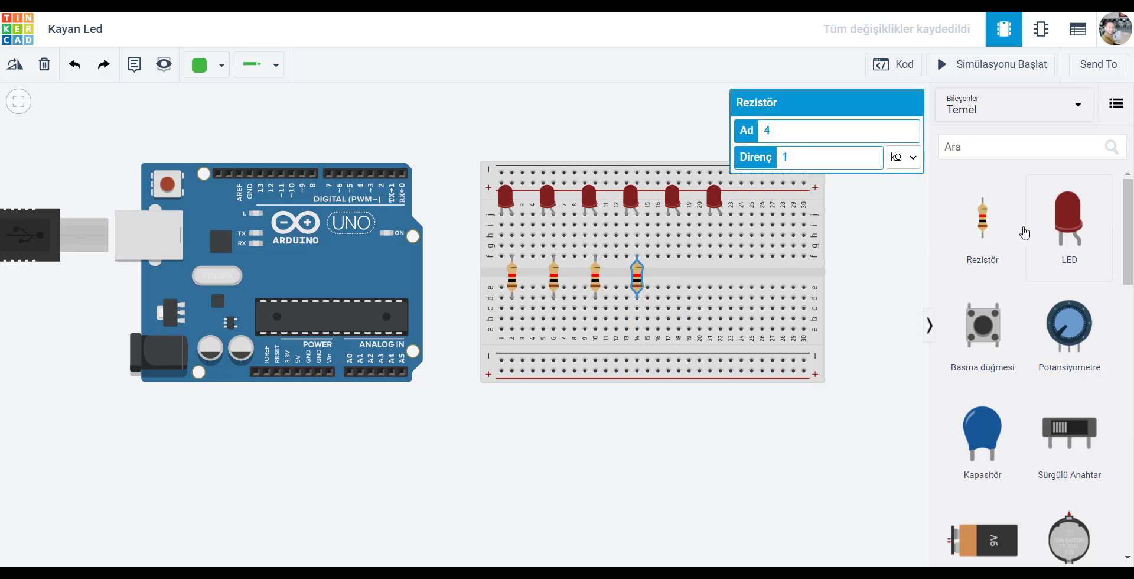
{"action": "left_click_drag", "start_coordinate": [974, 230], "coordinate": [682, 282]}
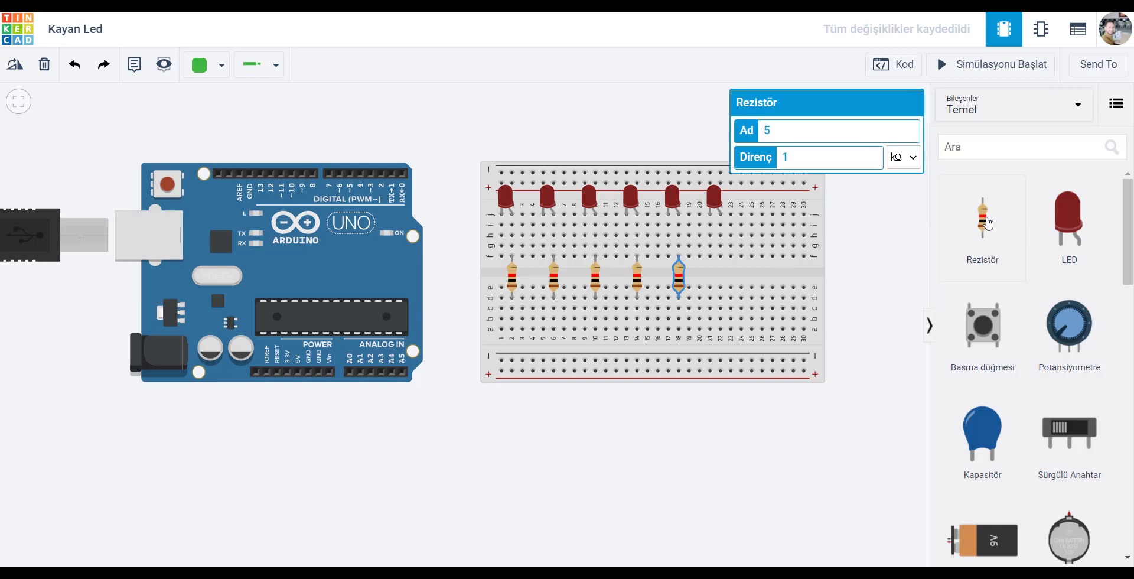
{"action": "left_click_drag", "start_coordinate": [981, 231], "coordinate": [726, 294]}
{"action": "left_click", "coordinate": [720, 281]}
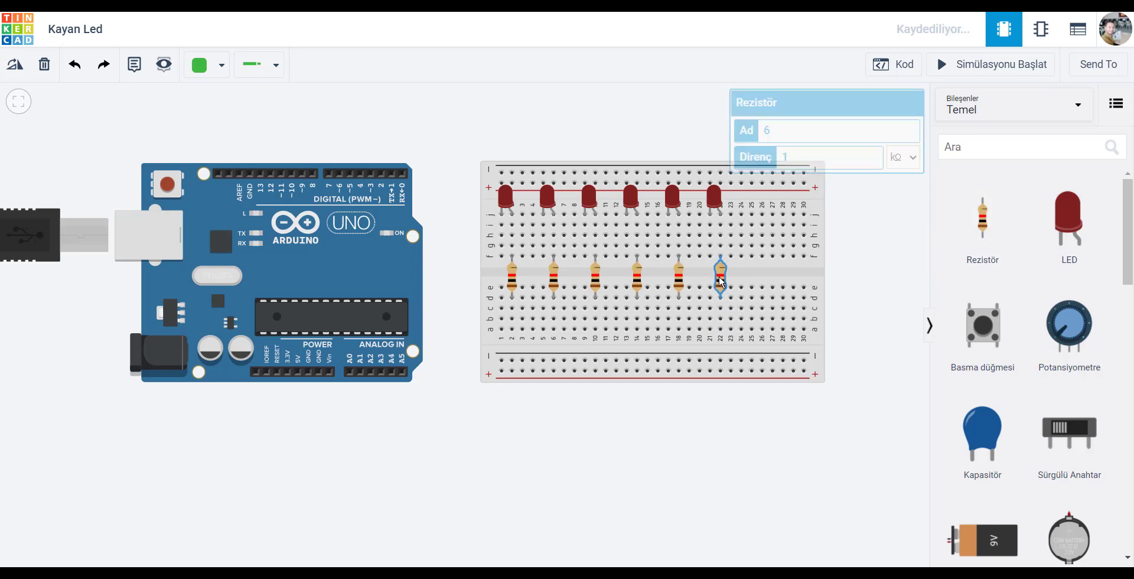
{"action": "left_click", "coordinate": [682, 513]}
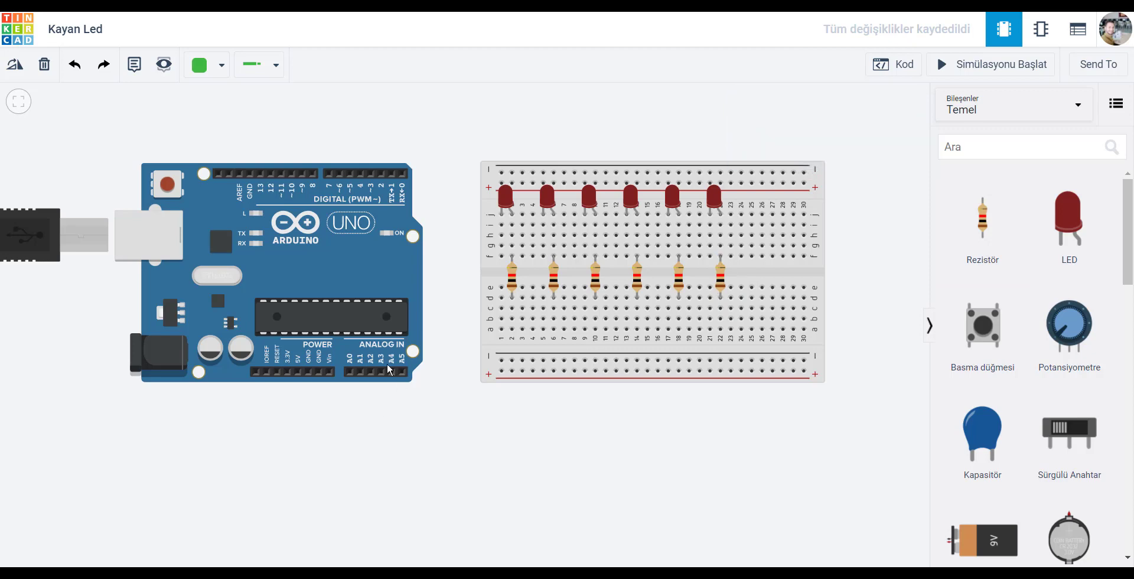
Step: Wire the Arduino's GND pin to the first hole of the breadboard's lower negative rail and colour the wire black
{"action": "left_click", "coordinate": [319, 375]}
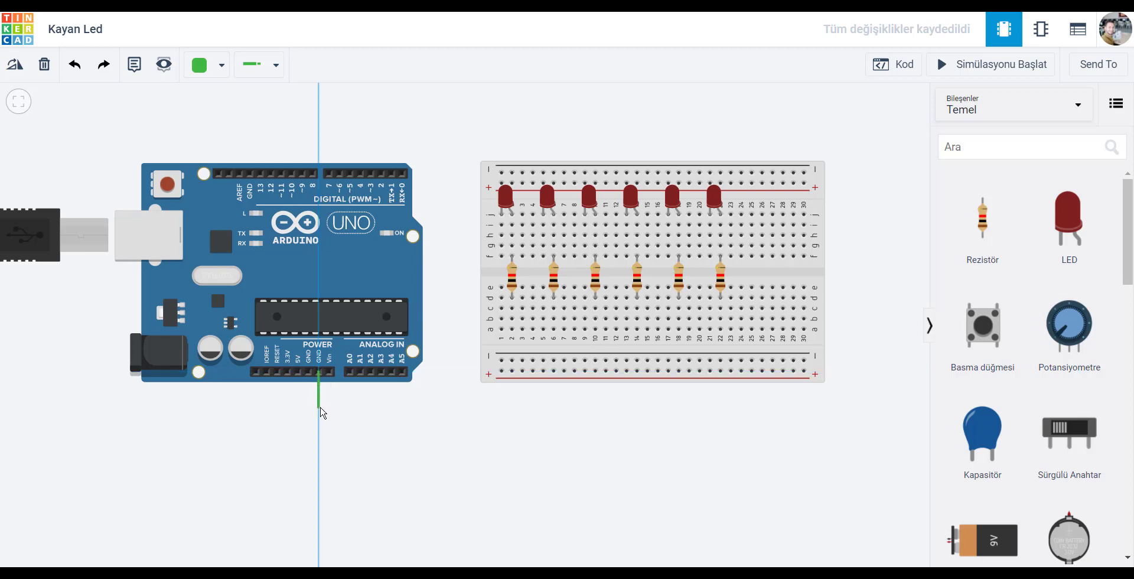
{"action": "left_click", "coordinate": [501, 360]}
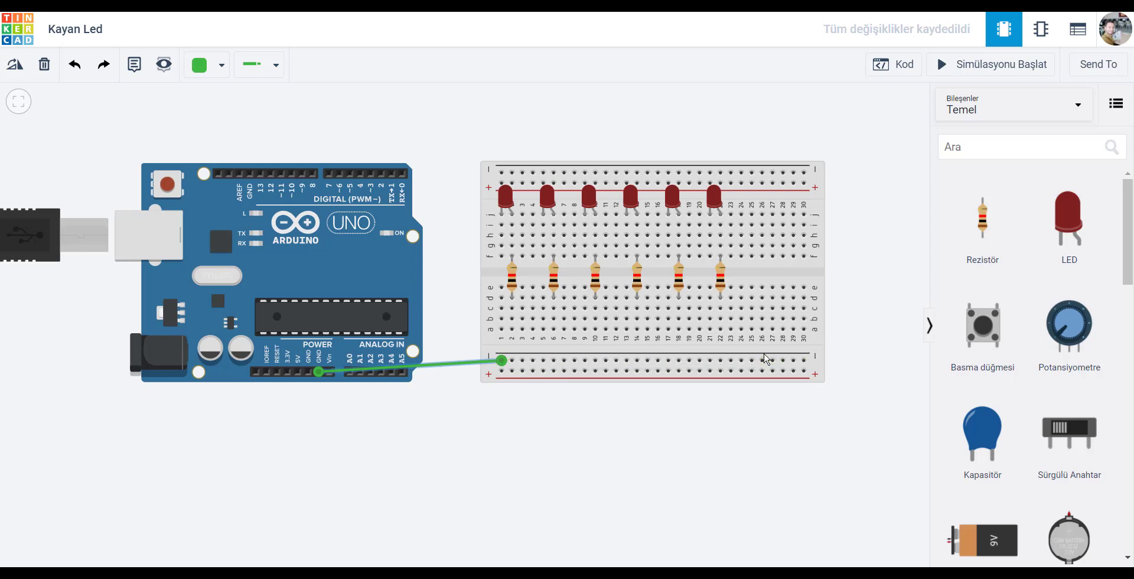
{"action": "left_click", "coordinate": [195, 77]}
{"action": "left_click", "coordinate": [239, 111]}
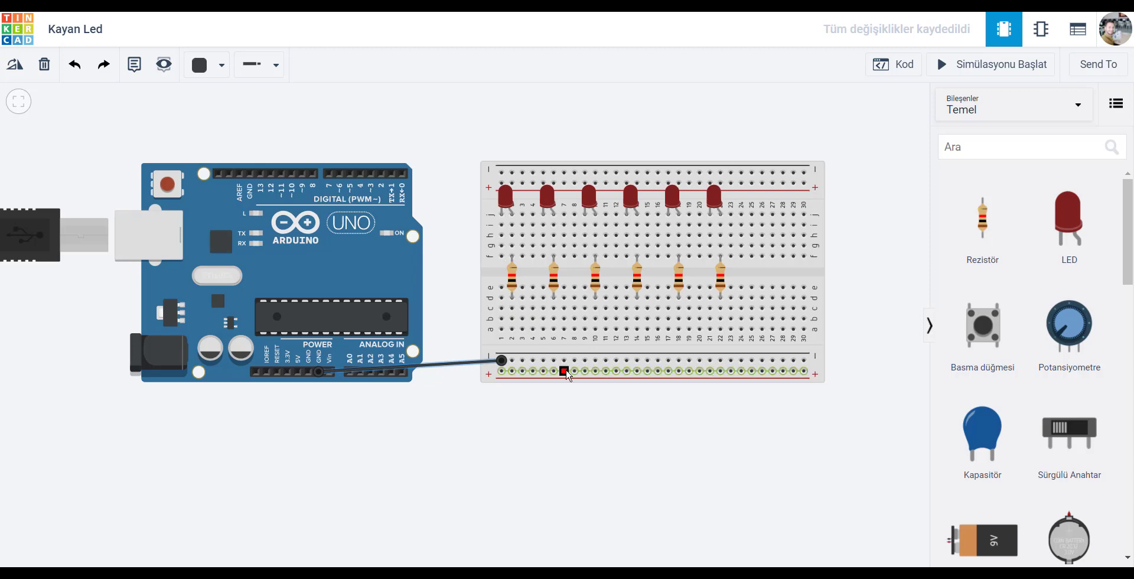
Step: Wire the LEDs' left-leg columns 1, 5, 9, 13, 17 and 21 from row f to the lower negative rail with six black wires
{"action": "left_click", "coordinate": [502, 255]}
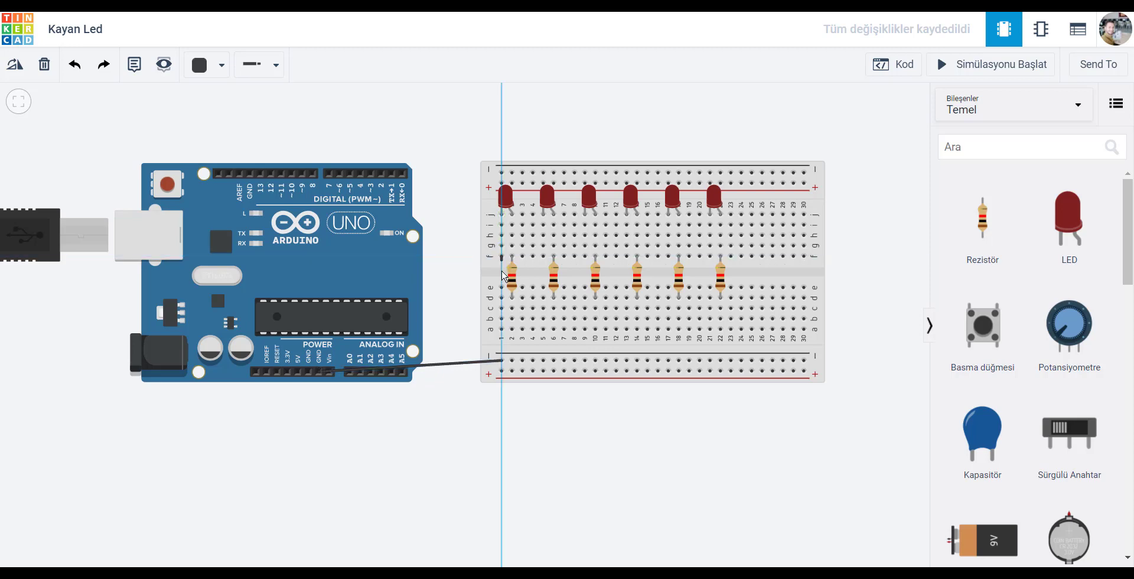
{"action": "left_click", "coordinate": [512, 360]}
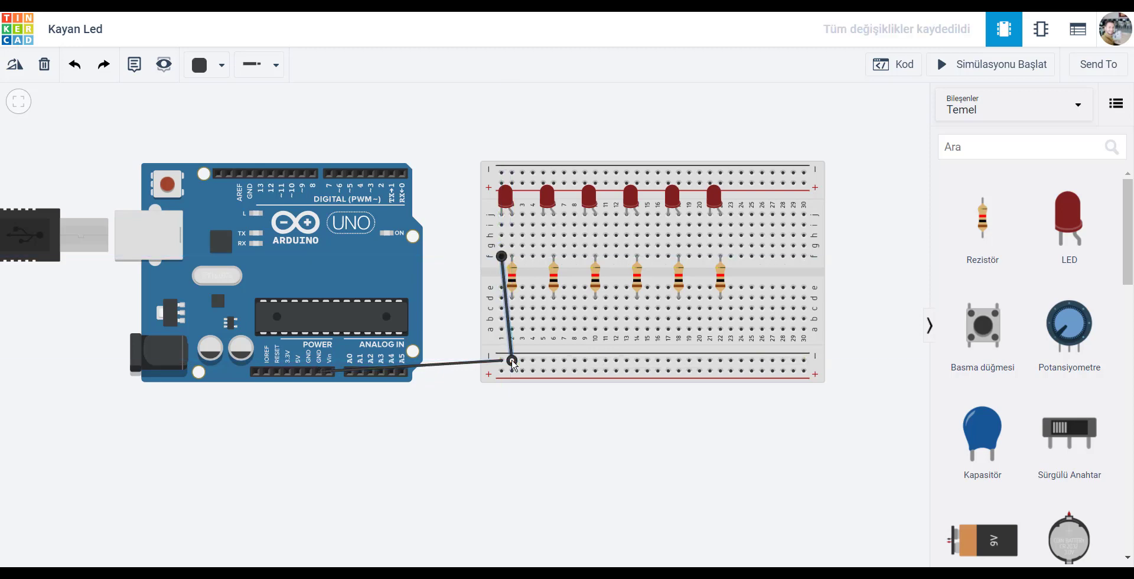
{"action": "left_click", "coordinate": [543, 256]}
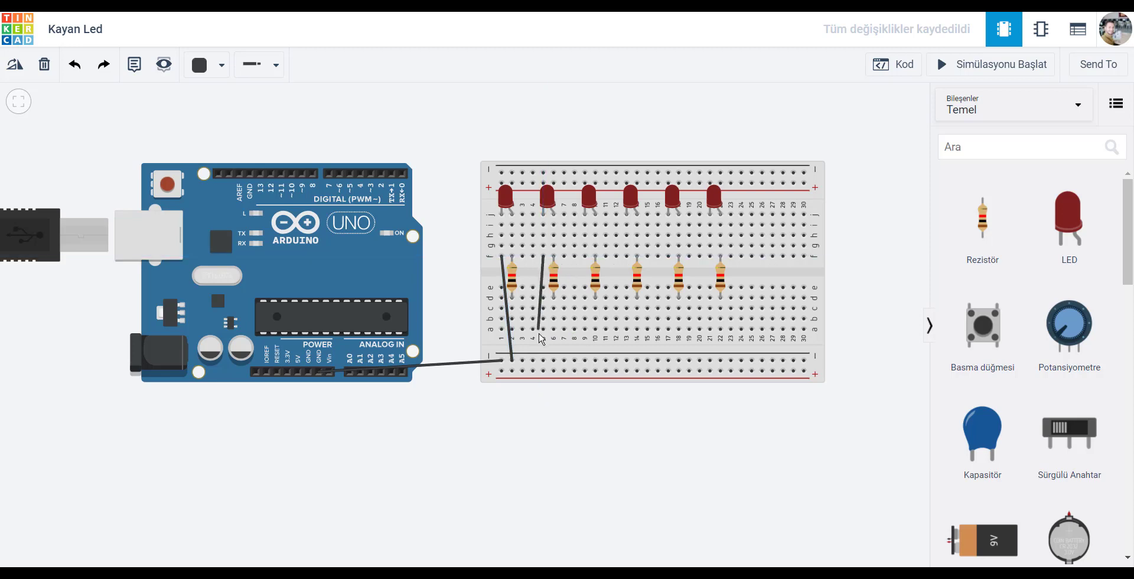
{"action": "left_click", "coordinate": [544, 360]}
{"action": "left_click", "coordinate": [585, 257]}
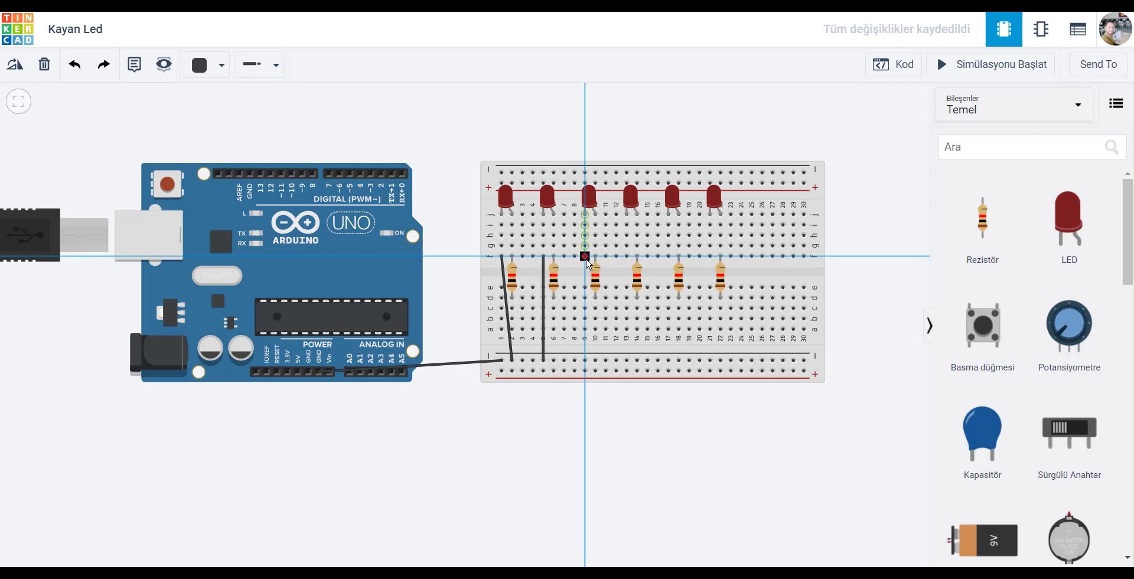
{"action": "left_click", "coordinate": [574, 359]}
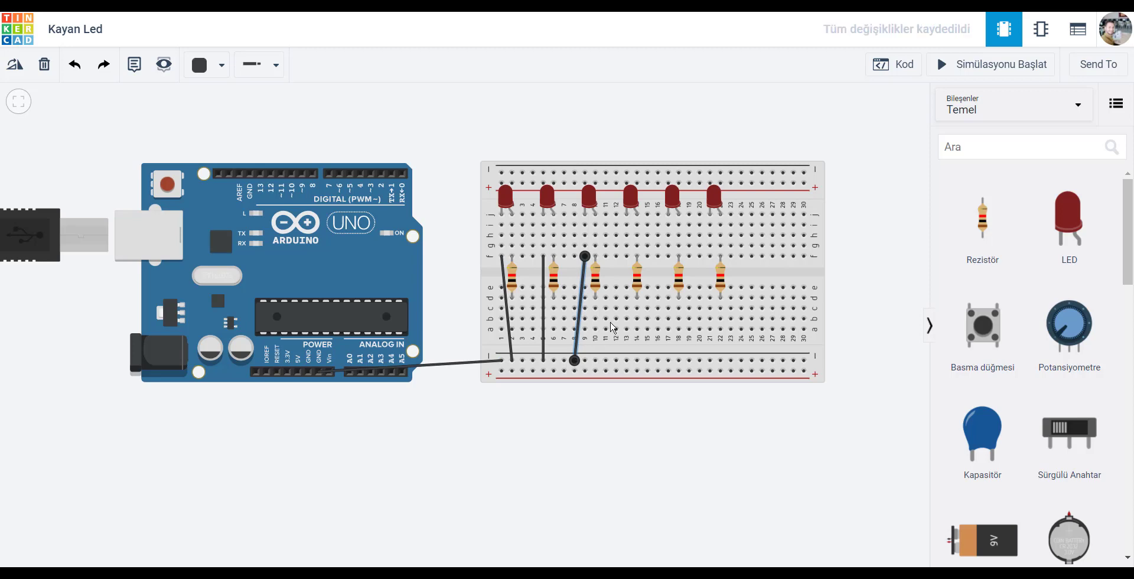
{"action": "left_click", "coordinate": [626, 257]}
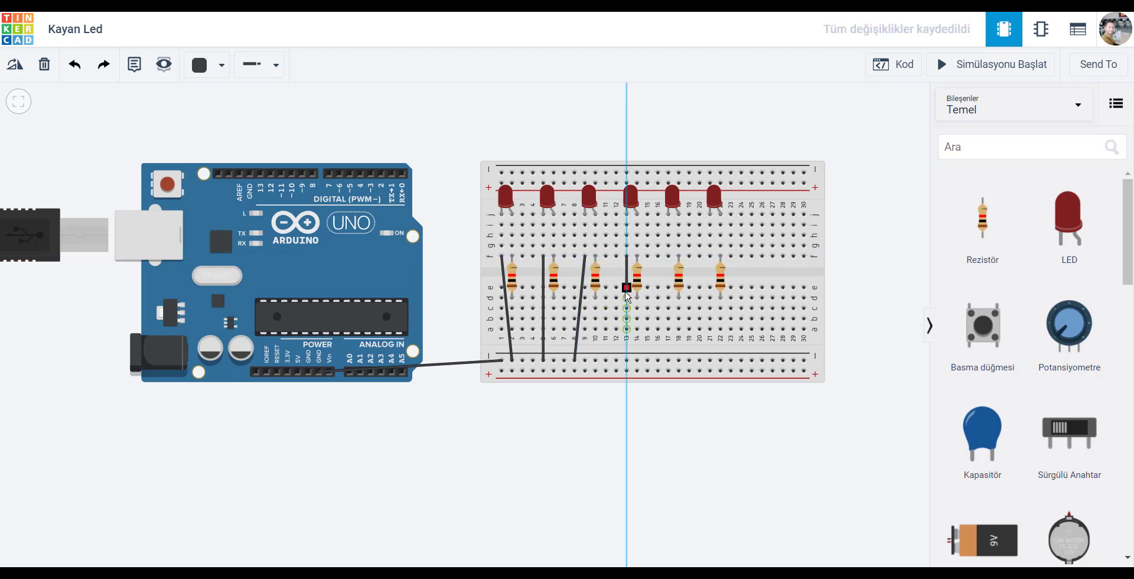
{"action": "left_click", "coordinate": [628, 360]}
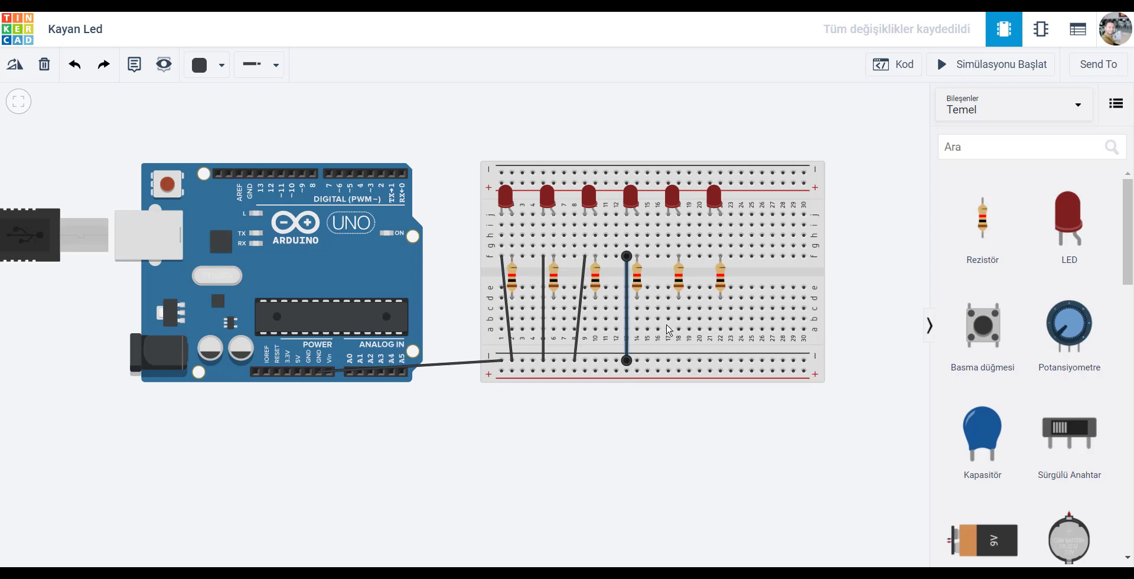
{"action": "left_click", "coordinate": [668, 256]}
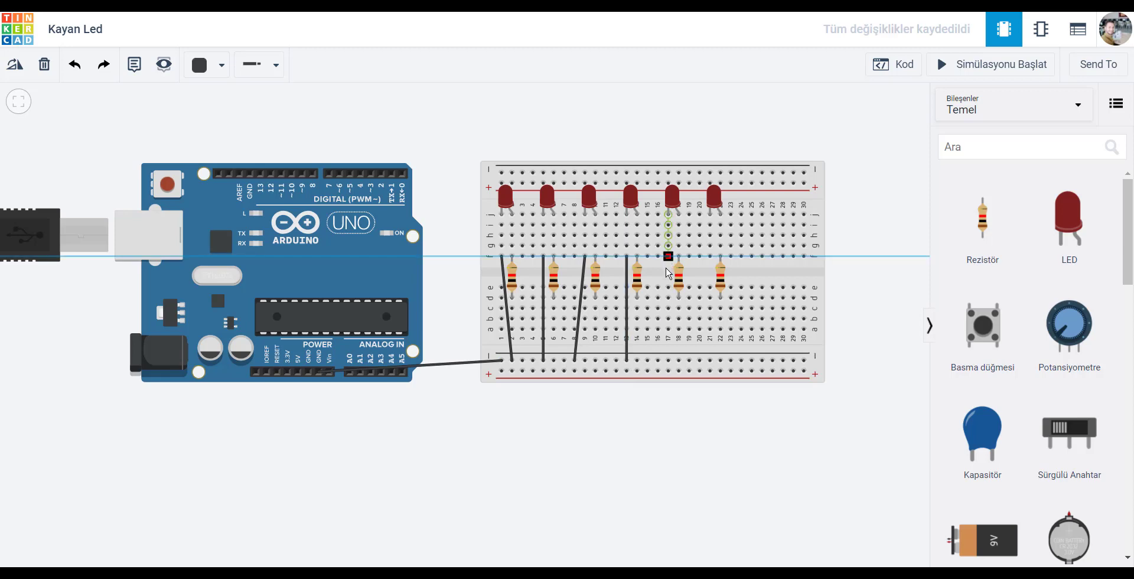
{"action": "left_click", "coordinate": [668, 360]}
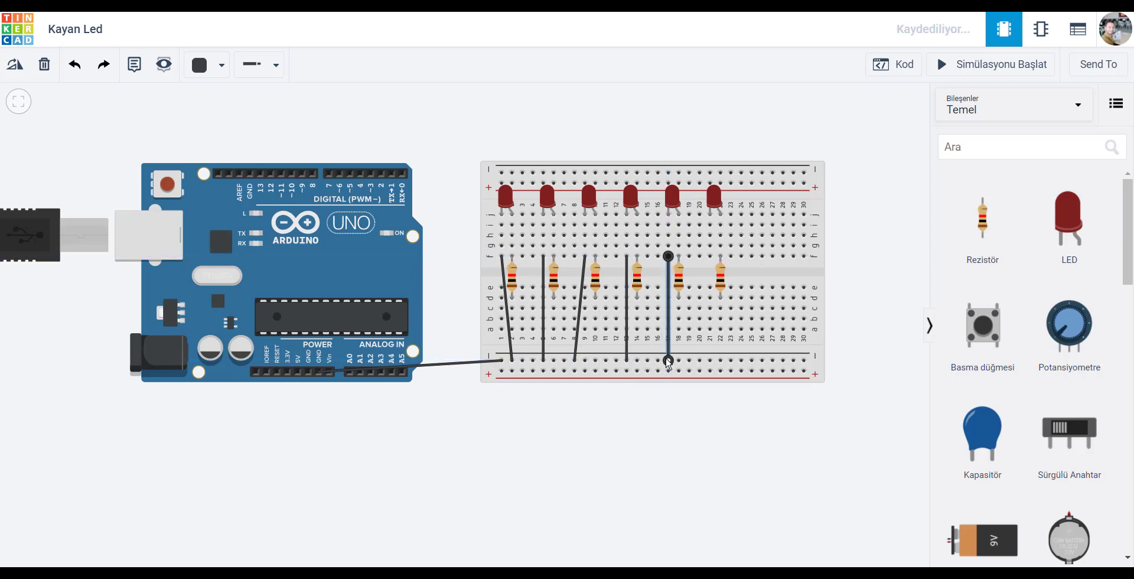
{"action": "left_click", "coordinate": [710, 257]}
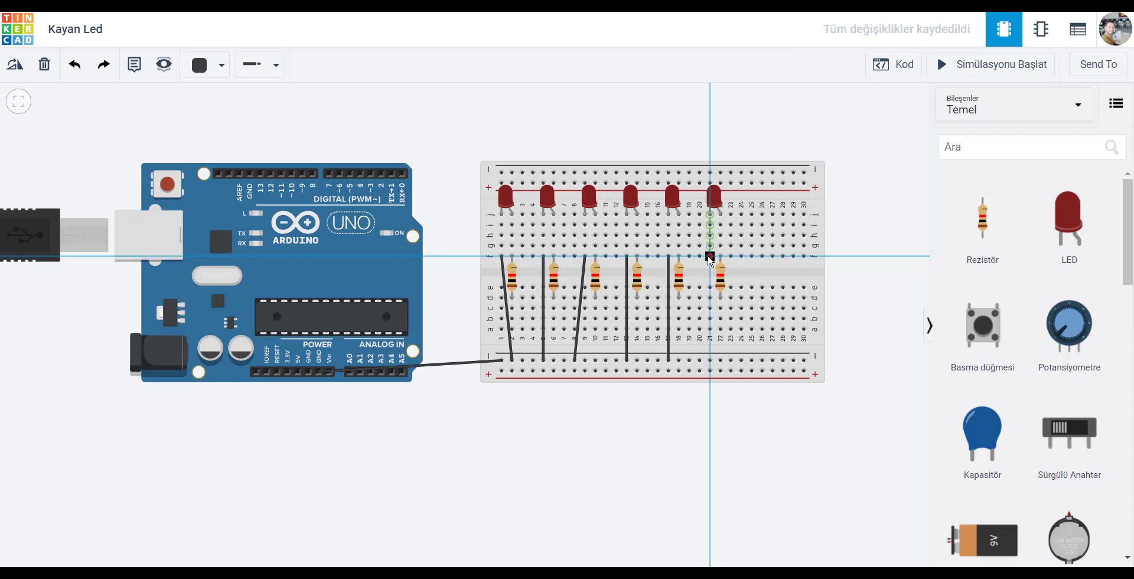
{"action": "left_click", "coordinate": [710, 360]}
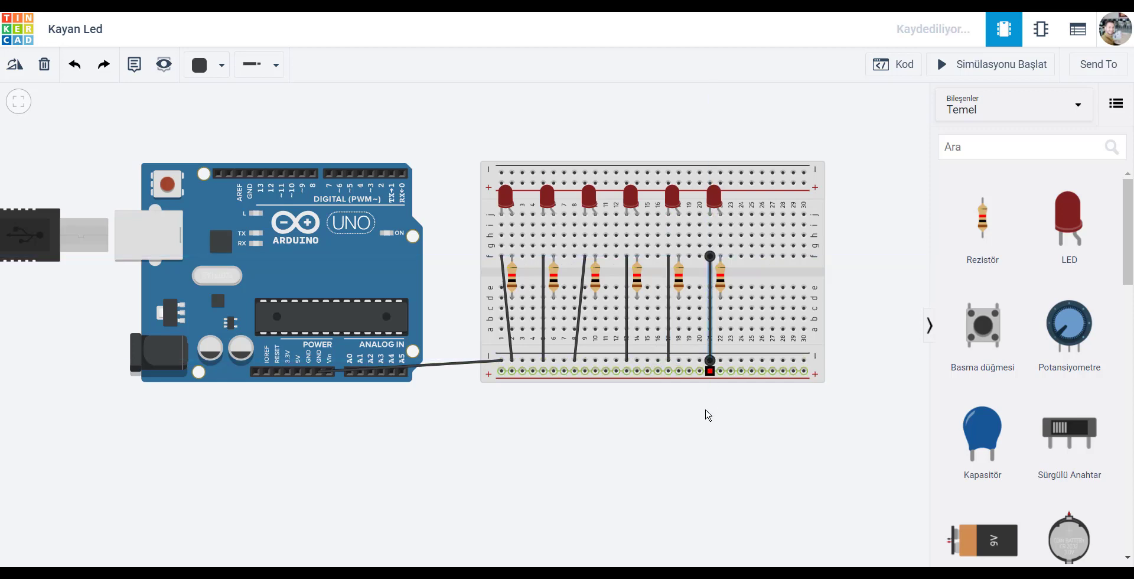
{"action": "left_click", "coordinate": [707, 442]}
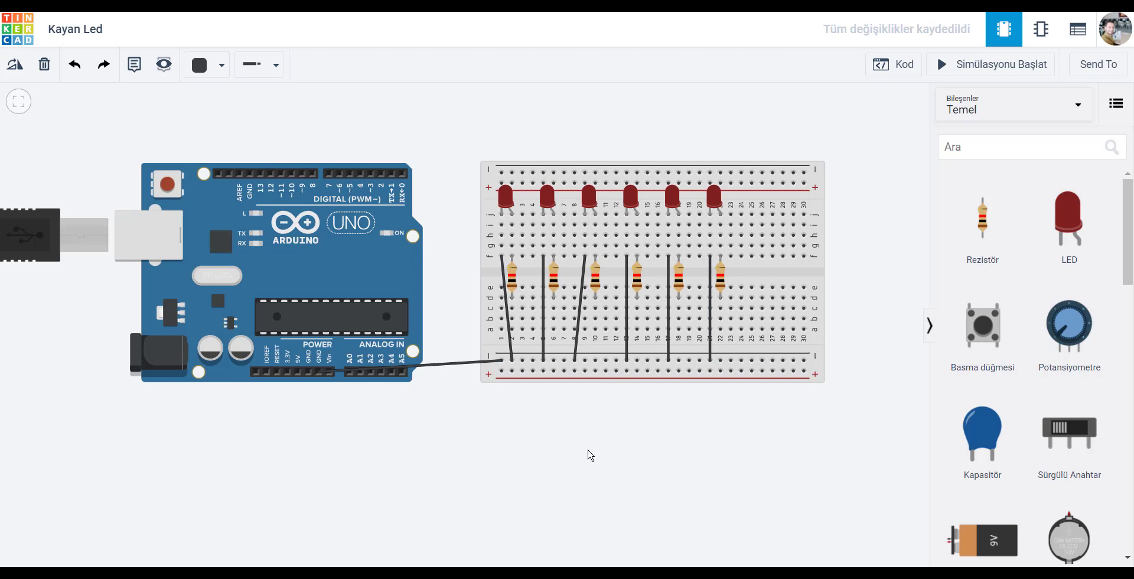
Step: Wire row c of column 2, below the first resistor, around the Arduino's upper corner to digital pin 2 and colour the wire orange
{"action": "left_click", "coordinate": [512, 307]}
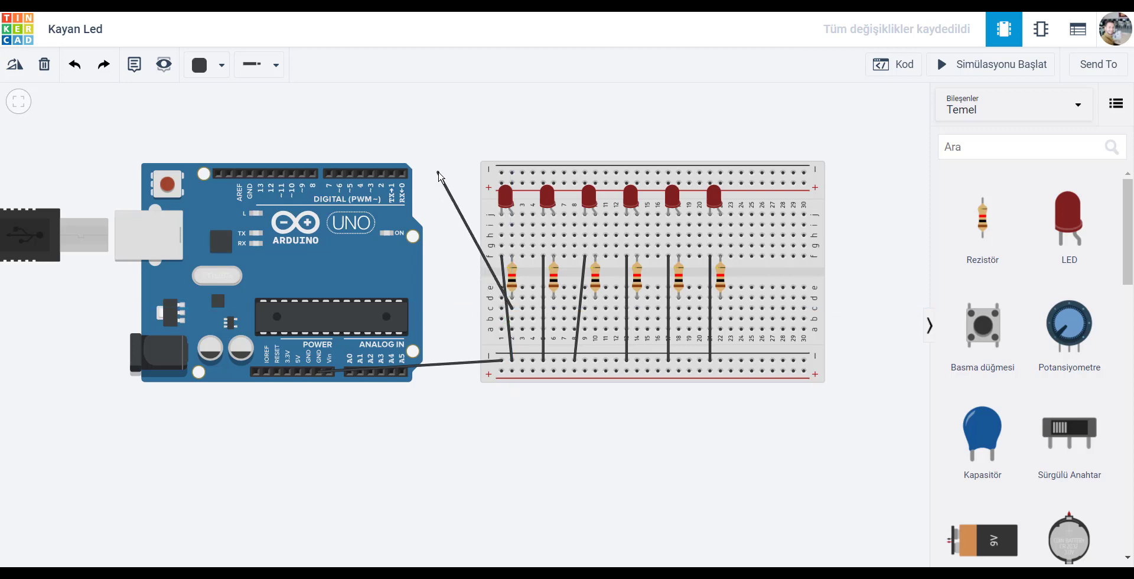
{"action": "left_click", "coordinate": [436, 307]}
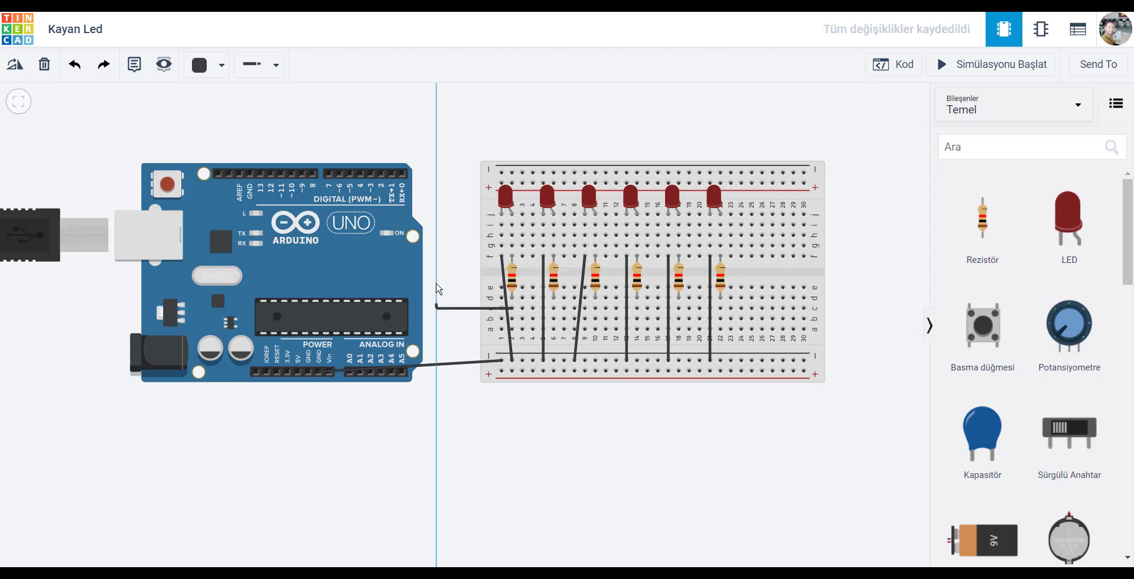
{"action": "left_click", "coordinate": [434, 136]}
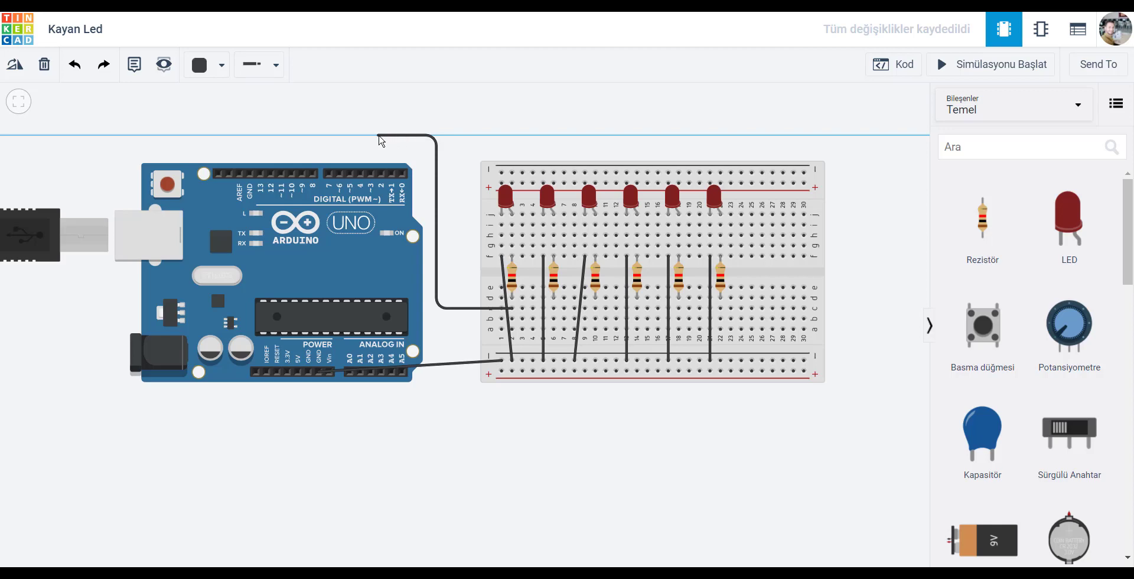
{"action": "left_click", "coordinate": [380, 136]}
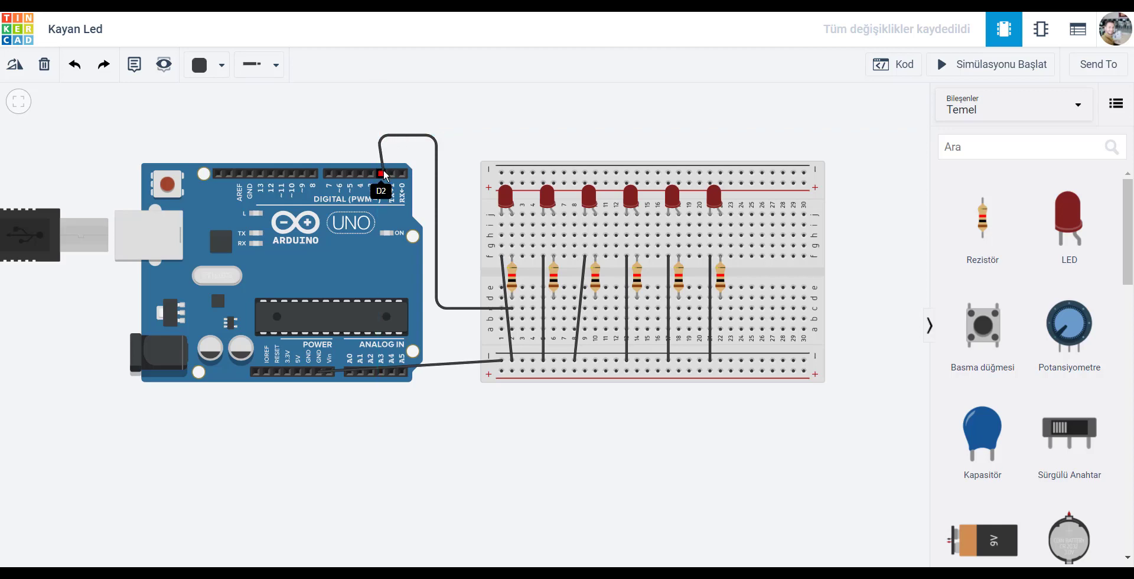
{"action": "left_click", "coordinate": [382, 173]}
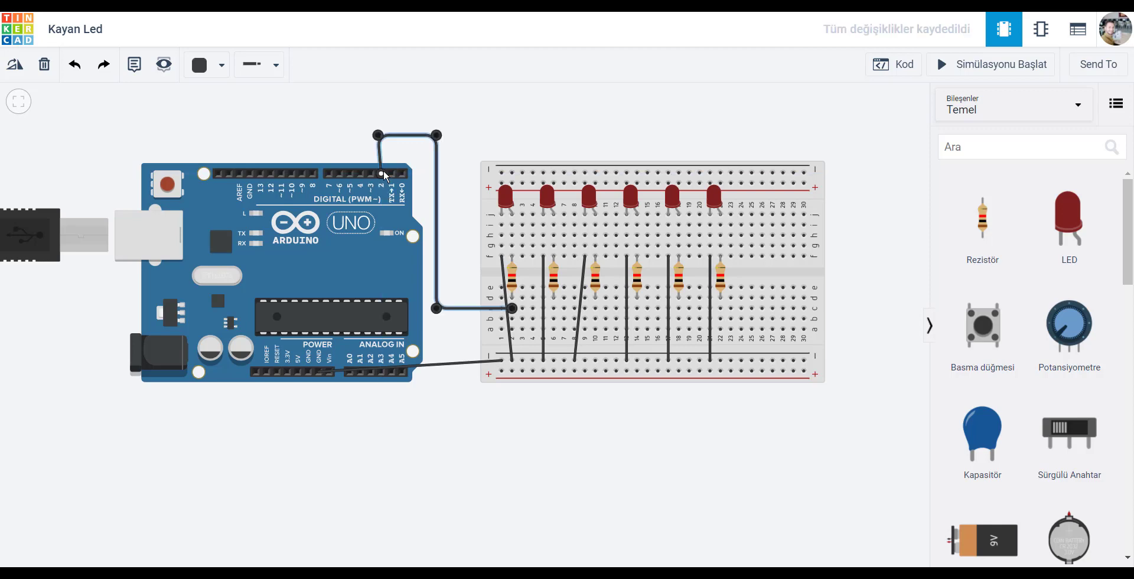
{"action": "left_click", "coordinate": [221, 70]}
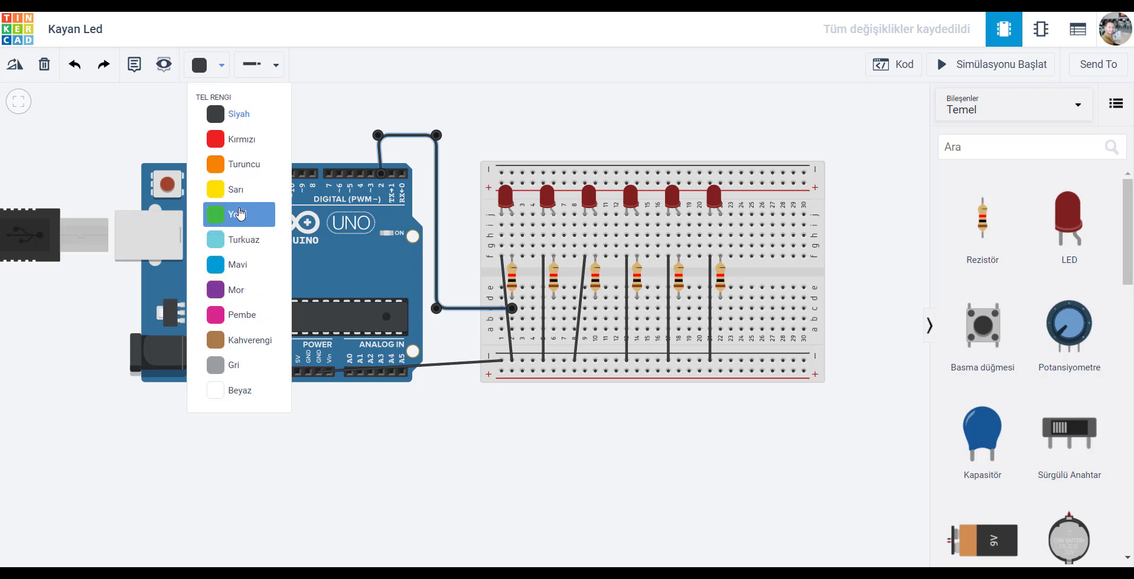
{"action": "left_click", "coordinate": [232, 171]}
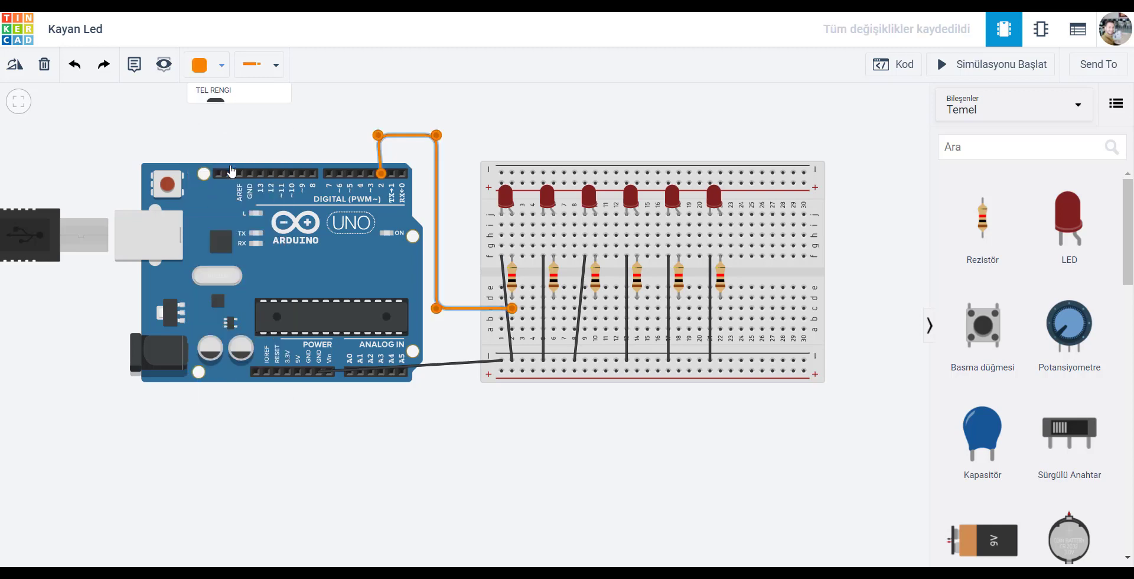
Step: Wire row c of column 6, below the second resistor, to digital pin 3 outside the orange wire and colour it yellow
{"action": "left_click", "coordinate": [554, 309]}
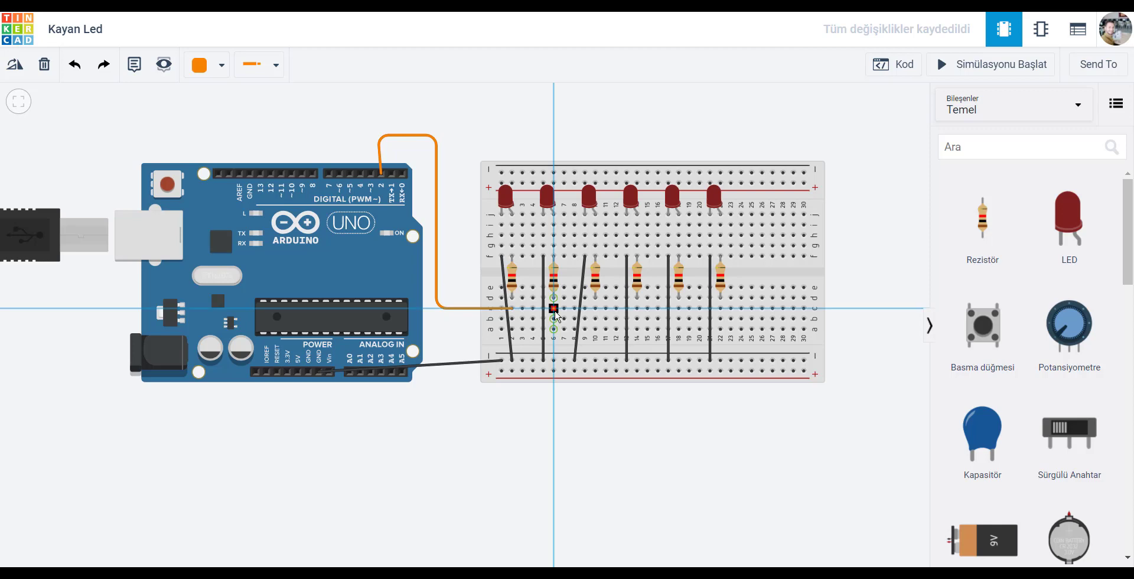
{"action": "left_click", "coordinate": [450, 308]}
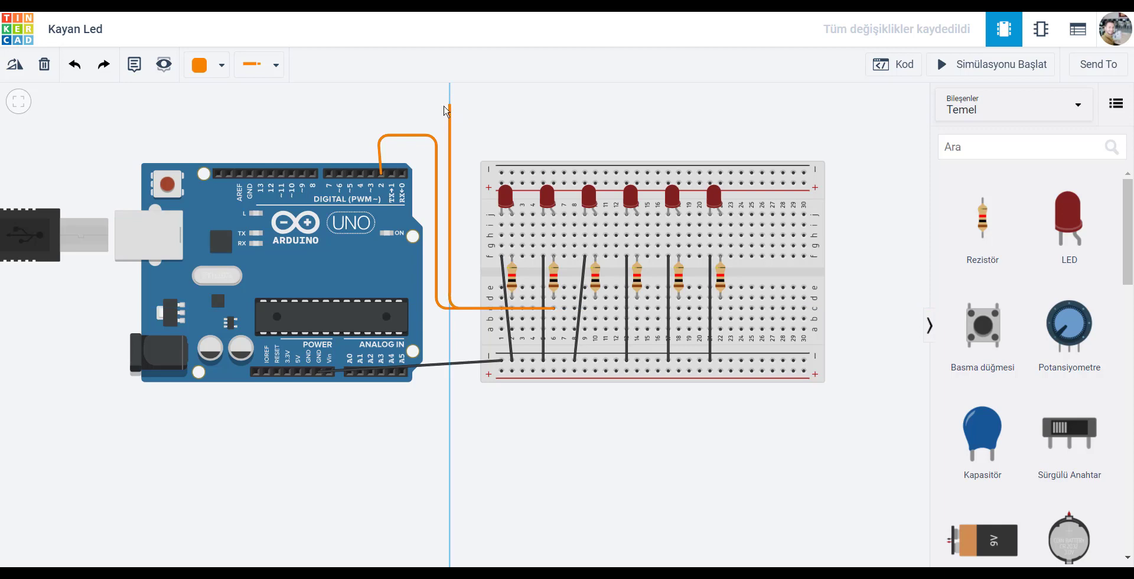
{"action": "left_click", "coordinate": [448, 107]}
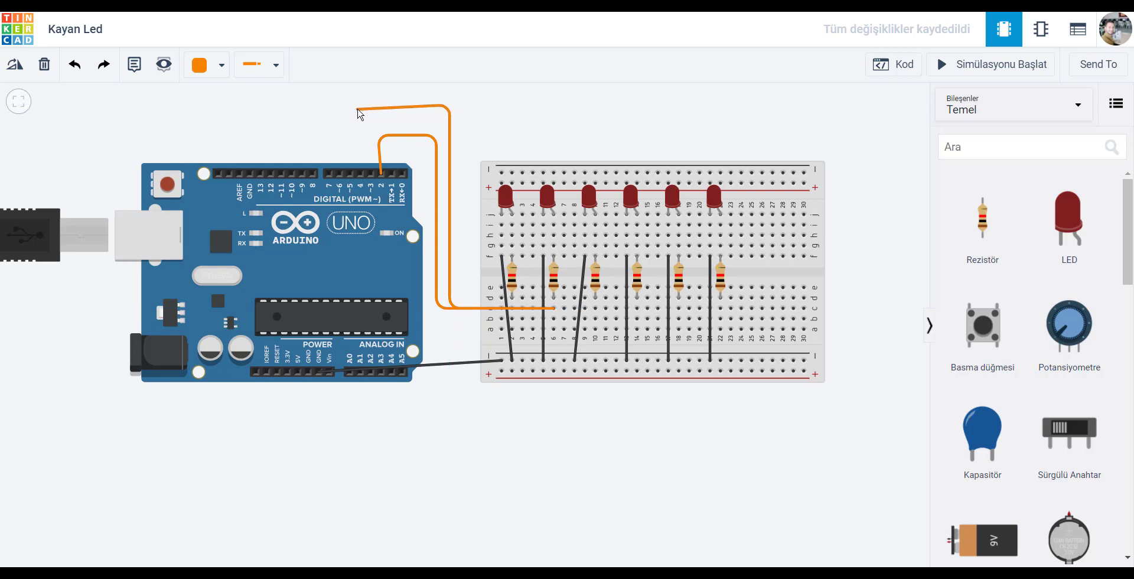
{"action": "left_click", "coordinate": [366, 105]}
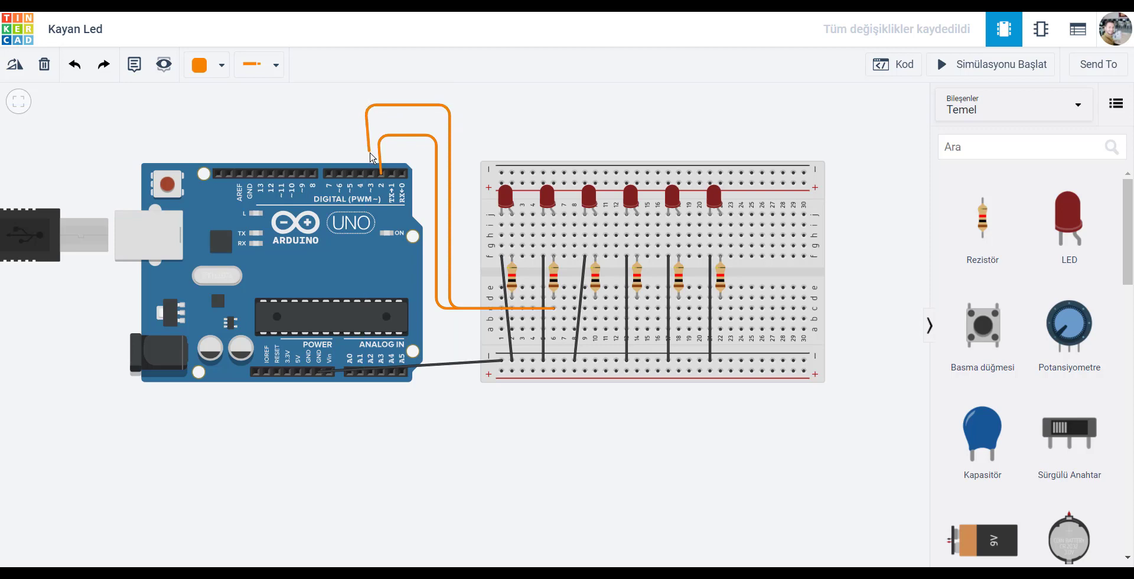
{"action": "left_click", "coordinate": [372, 176]}
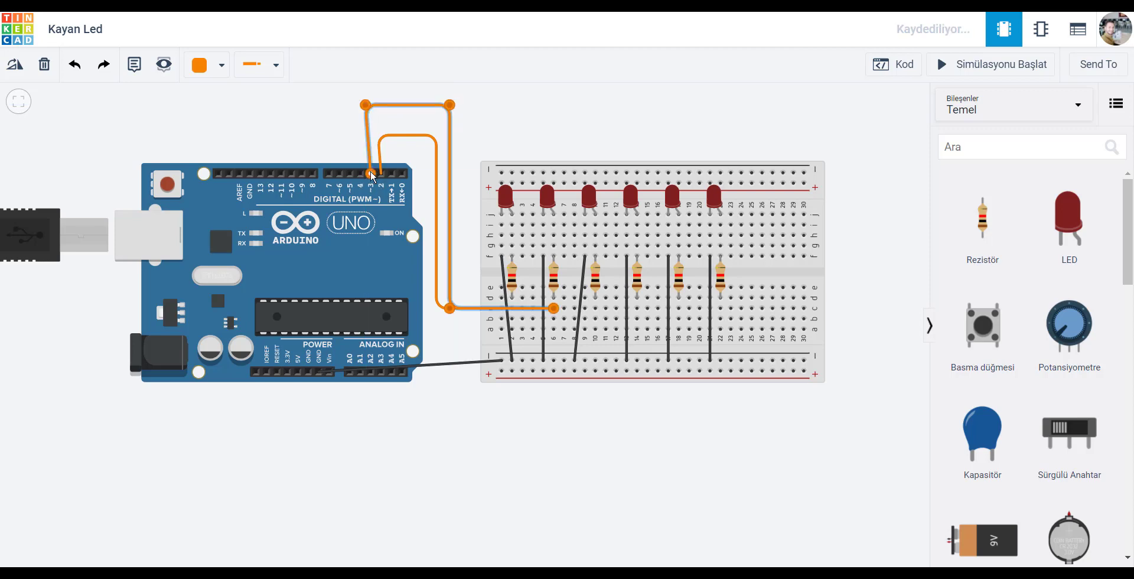
{"action": "left_click", "coordinate": [204, 70]}
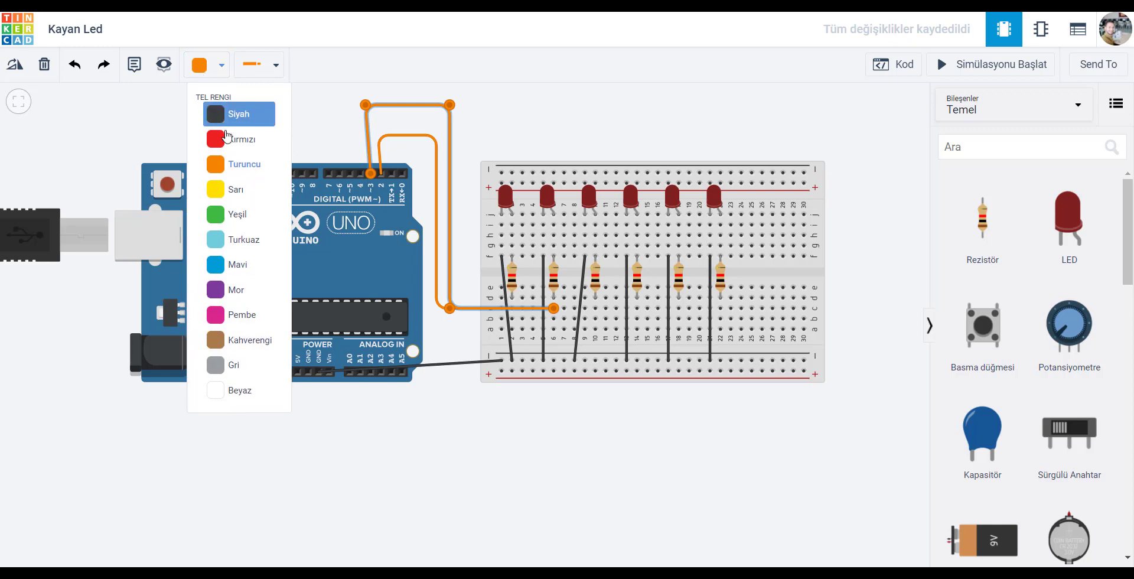
{"action": "left_click", "coordinate": [216, 184]}
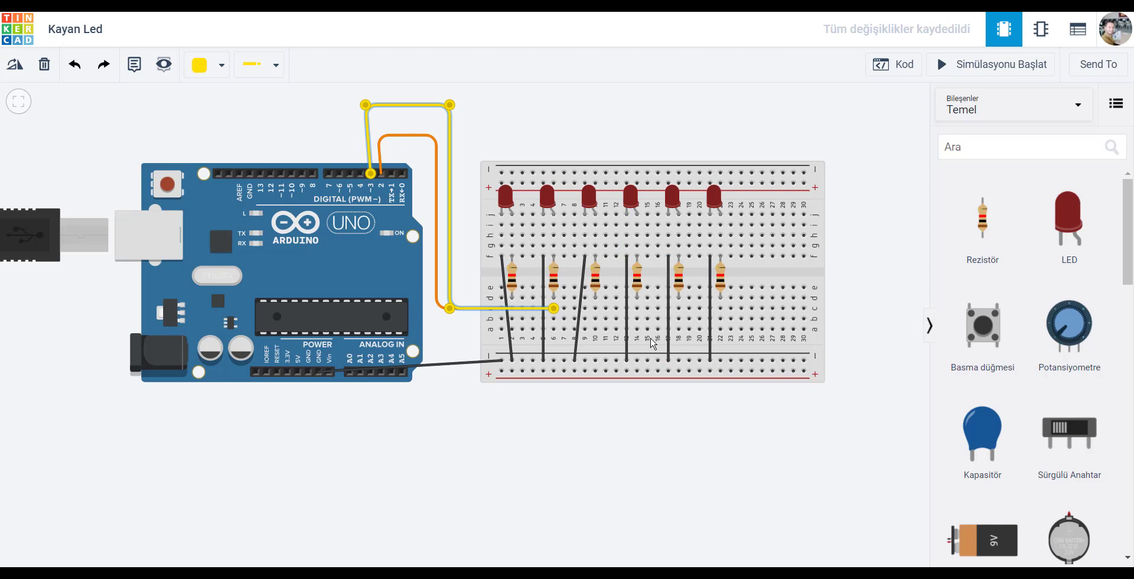
Step: Wire row c of column 10, below the third resistor, to digital pin 4 outside the yellow wire and colour it green
{"action": "left_click", "coordinate": [595, 308]}
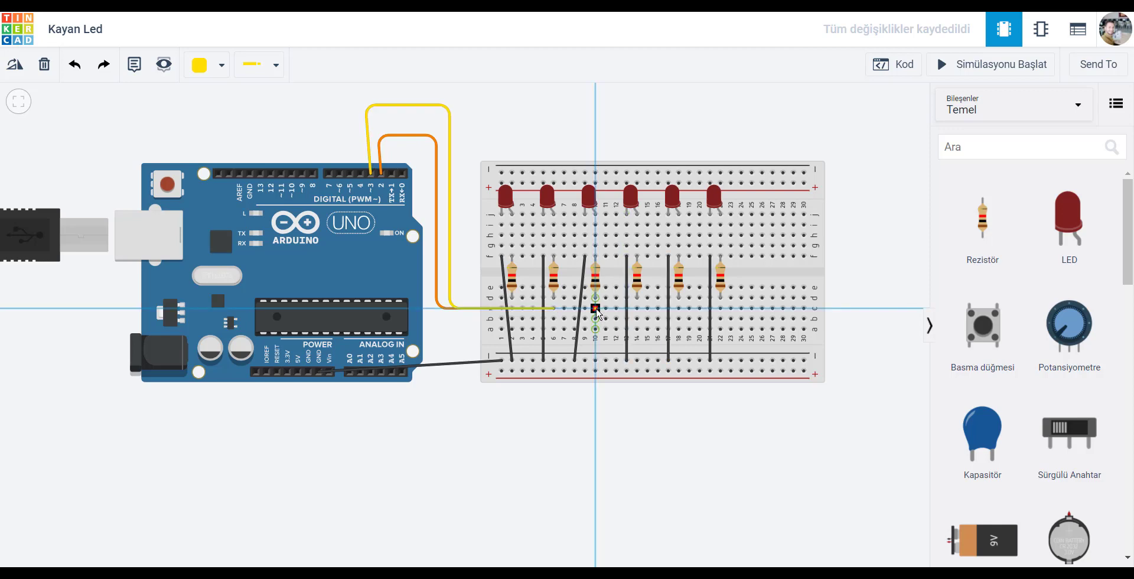
{"action": "left_click", "coordinate": [464, 309]}
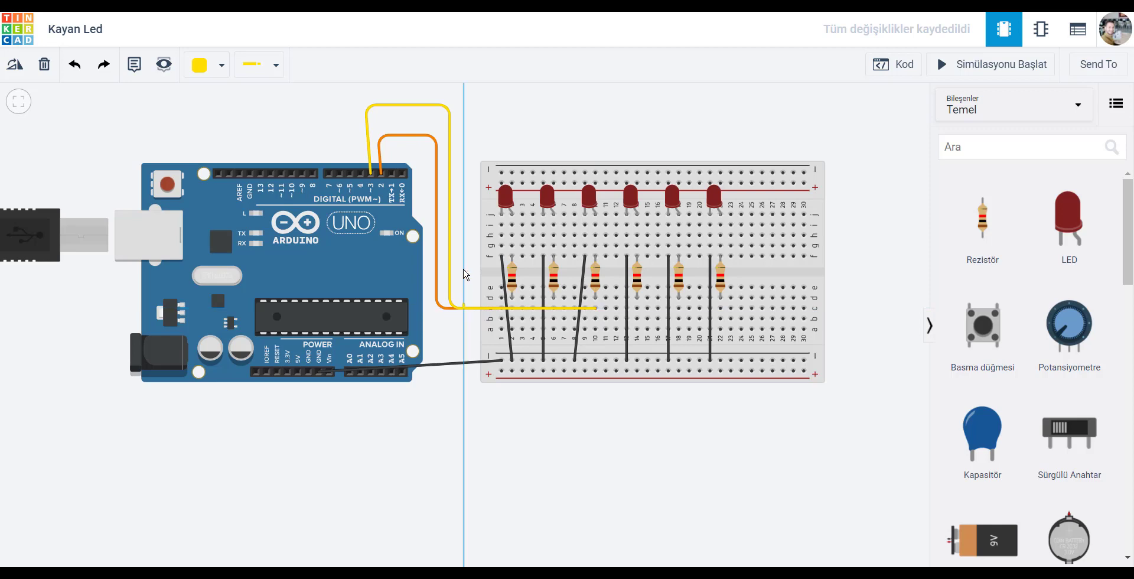
{"action": "left_click", "coordinate": [465, 89]}
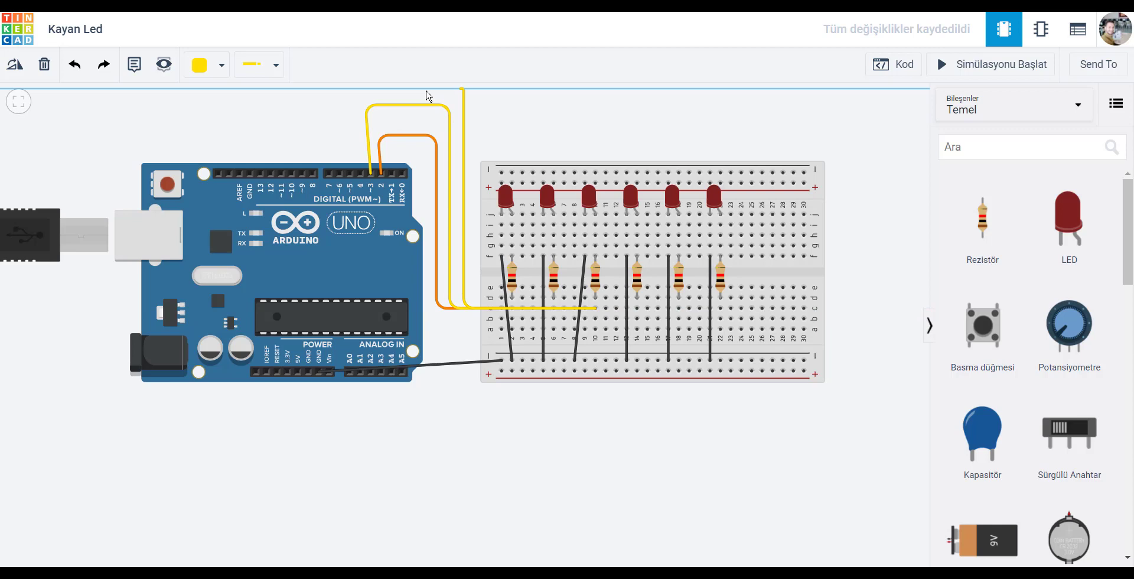
{"action": "left_click", "coordinate": [351, 91]}
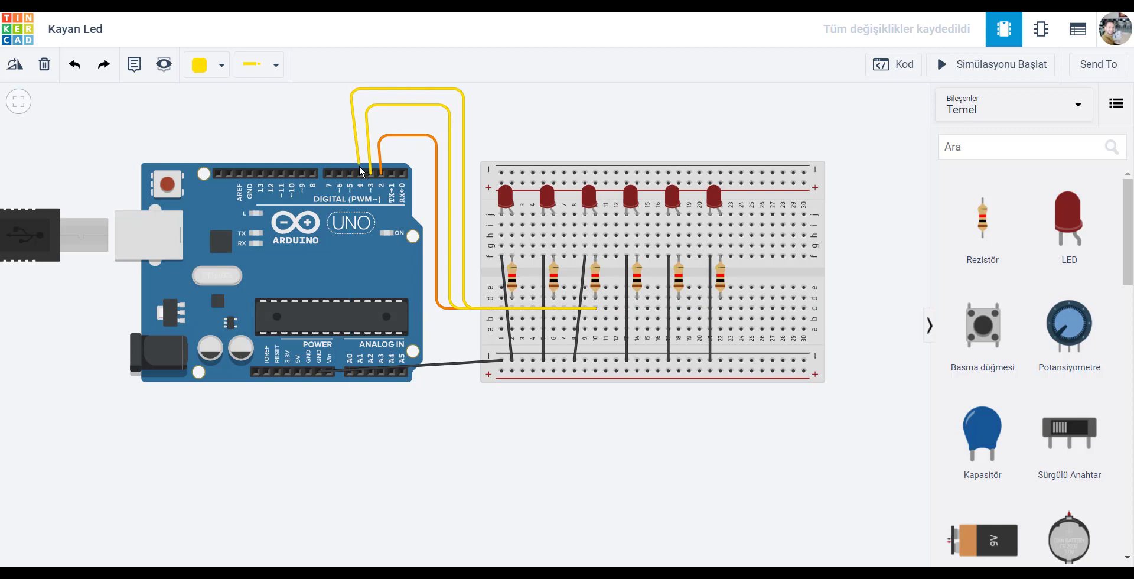
{"action": "left_click", "coordinate": [361, 176]}
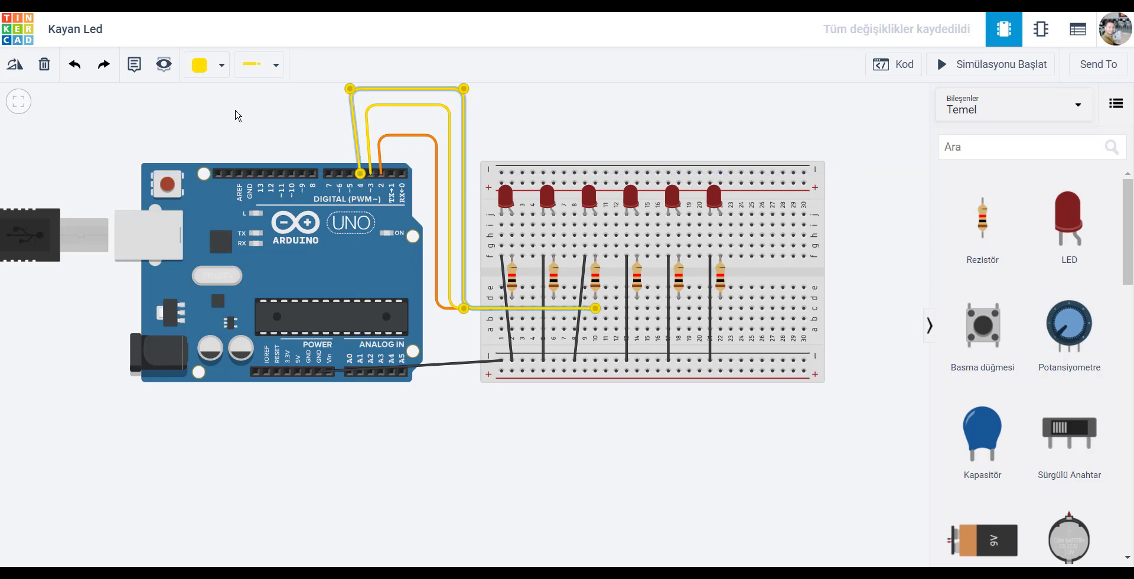
{"action": "left_click", "coordinate": [200, 66]}
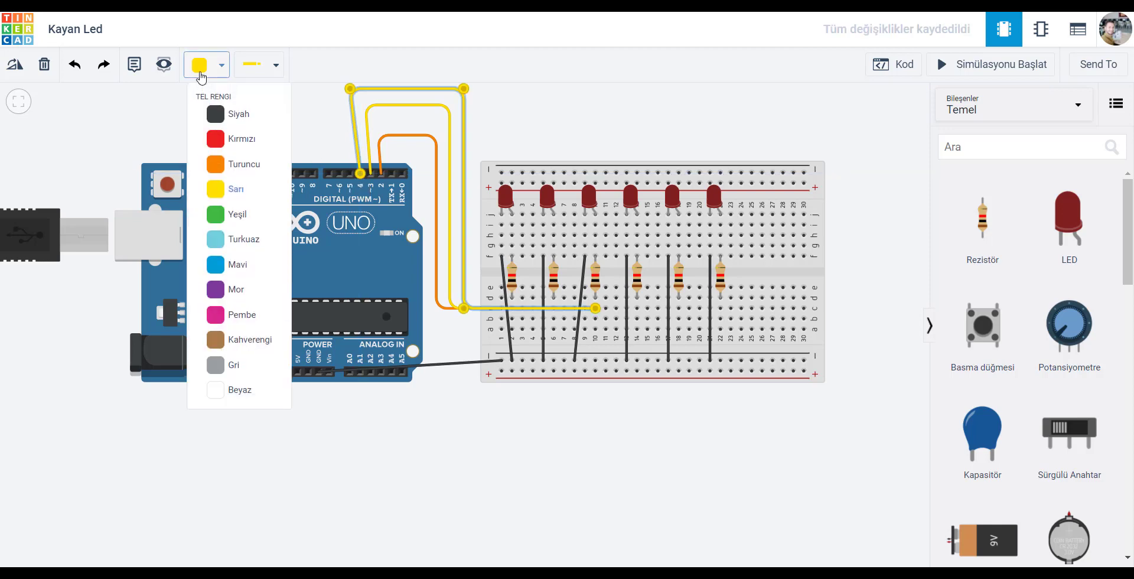
{"action": "left_click", "coordinate": [235, 214]}
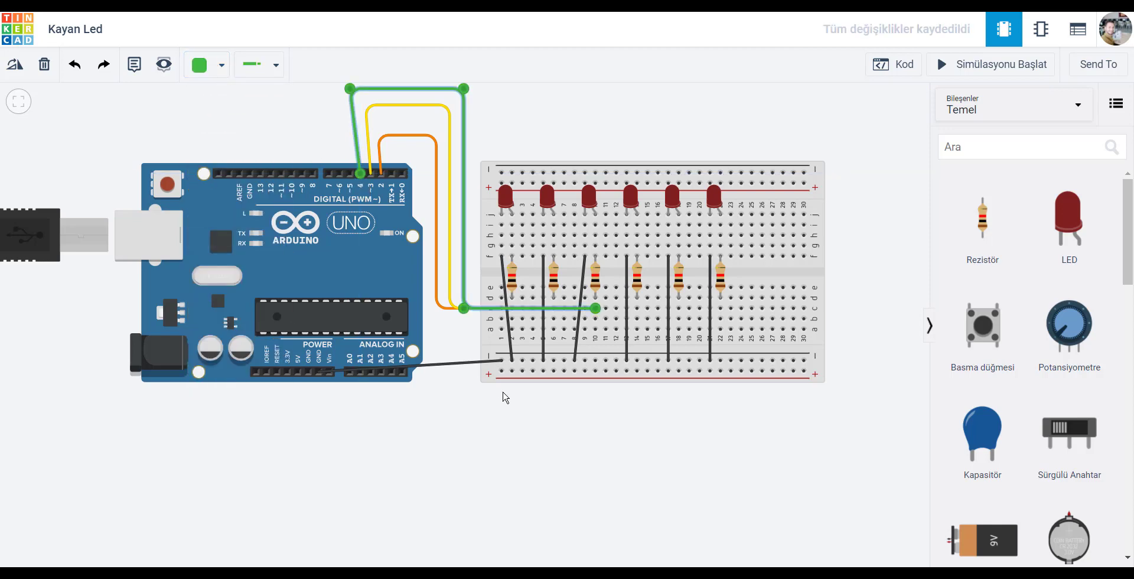
{"action": "left_click", "coordinate": [637, 308]}
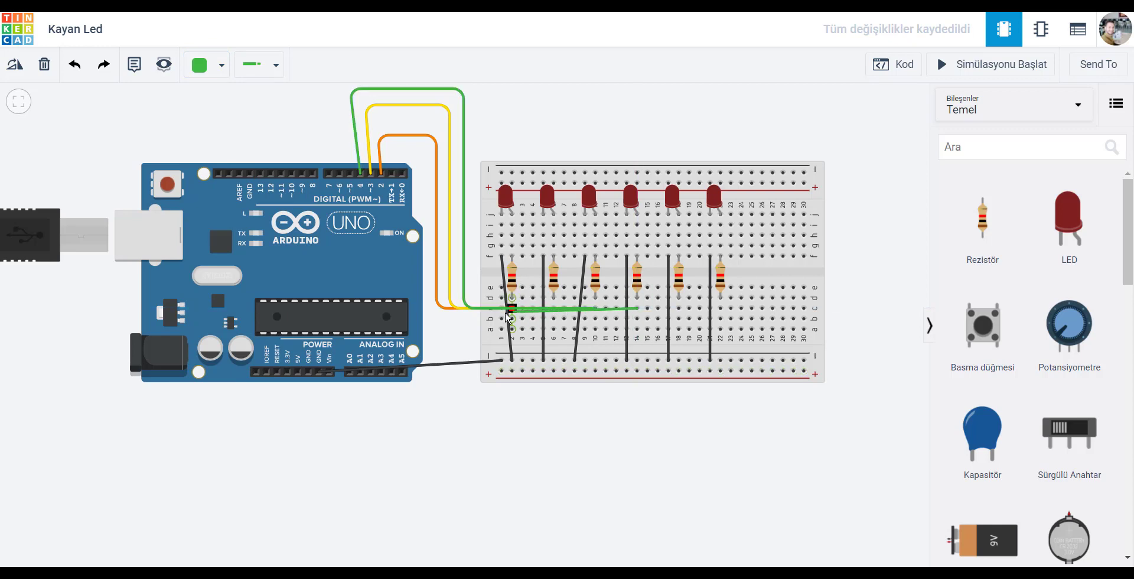
{"action": "left_click", "coordinate": [471, 309]}
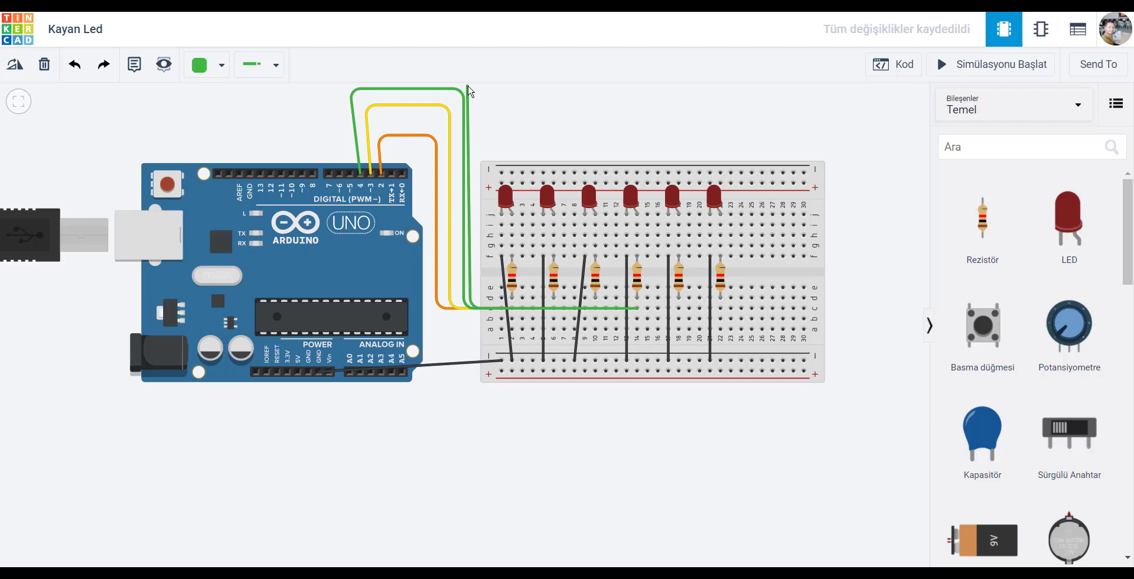
{"action": "scroll", "coordinate": [468, 90], "scroll_direction": "up", "scroll_amount": 10}
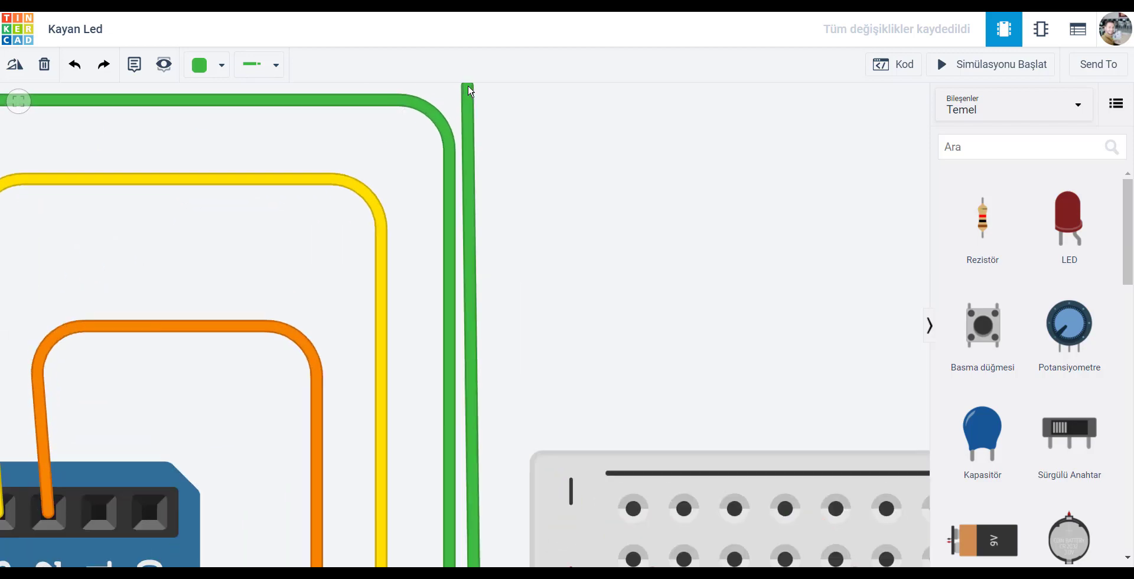
{"action": "scroll", "coordinate": [468, 90], "scroll_direction": "down", "scroll_amount": 10}
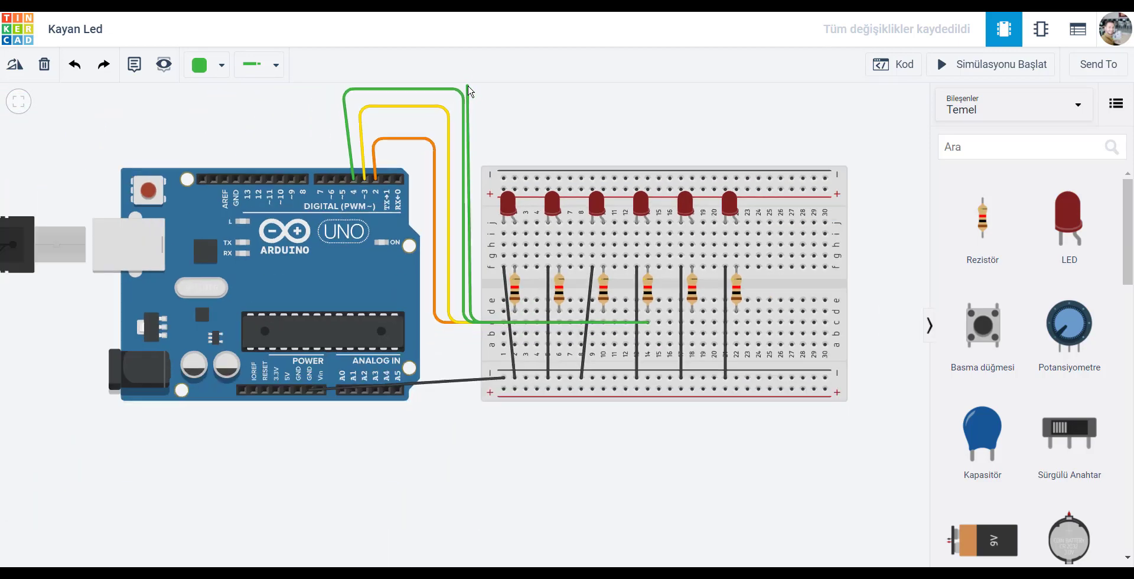
{"action": "scroll", "coordinate": [468, 90], "scroll_direction": "up", "scroll_amount": 2}
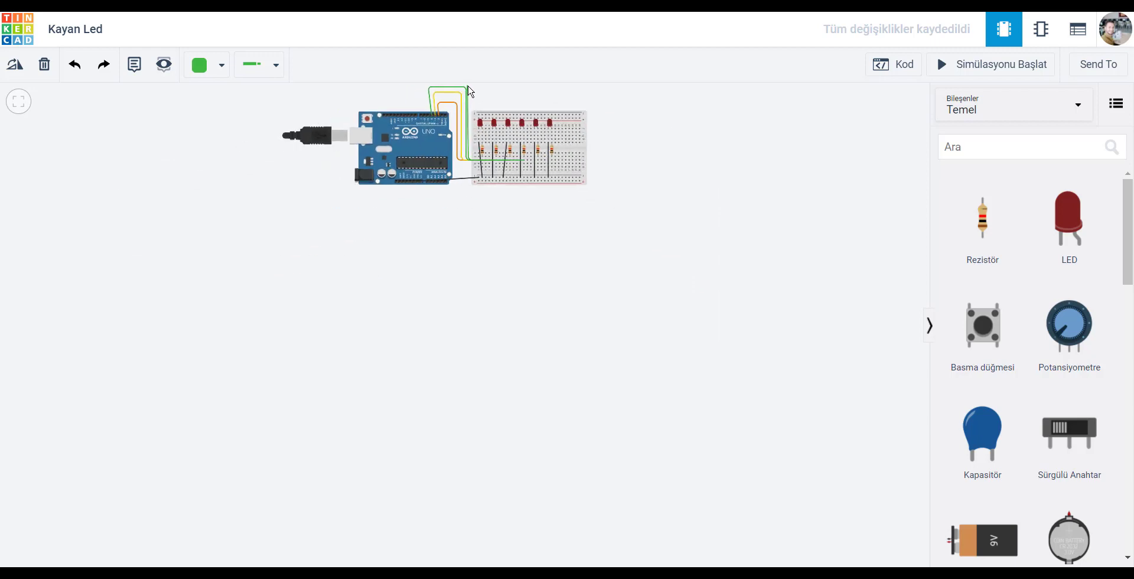
{"action": "left_click_drag", "start_coordinate": [468, 90], "coordinate": [460, 108]}
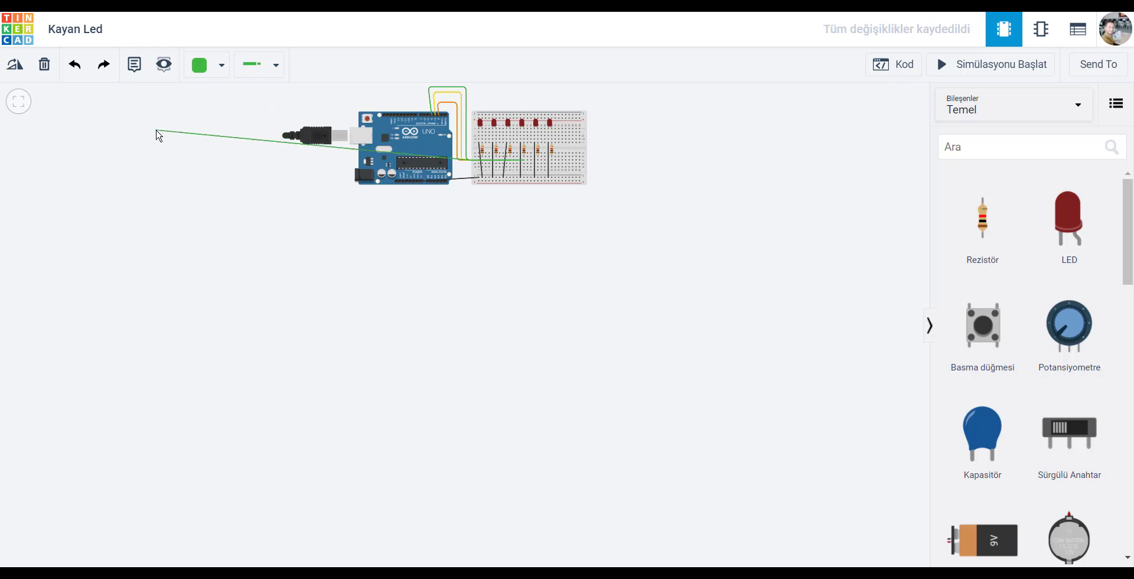
{"action": "key", "text": "Escape"}
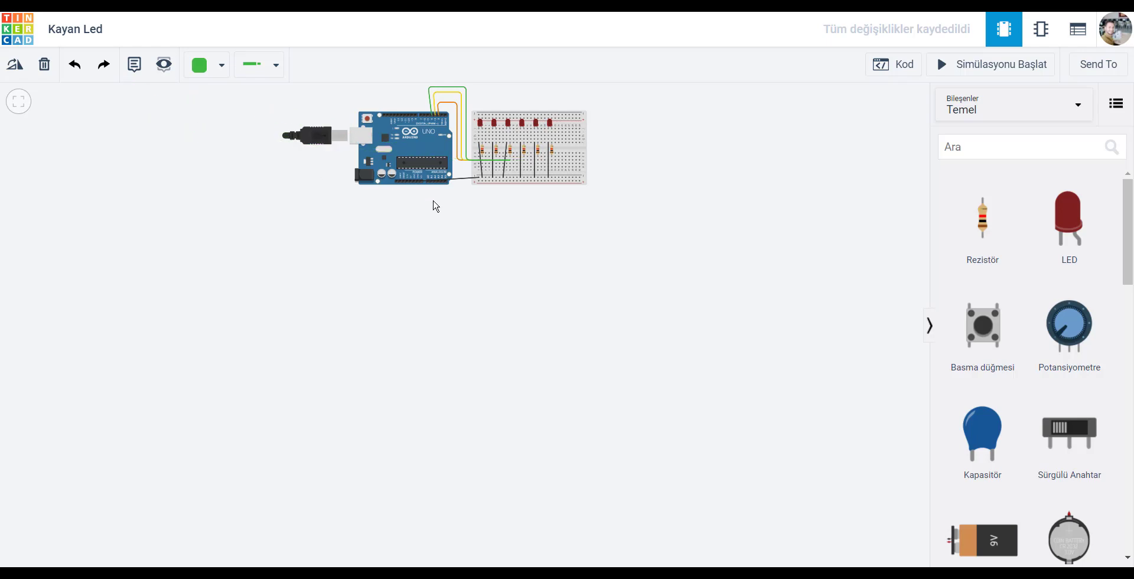
Step: Wire row c of column 14, below the fourth resistor, to digital pin 5 outside the green wire and colour it turquoise
{"action": "scroll", "coordinate": [436, 205], "scroll_direction": "up", "scroll_amount": 5}
{"action": "left_click_drag", "start_coordinate": [598, 204], "coordinate": [416, 565]}
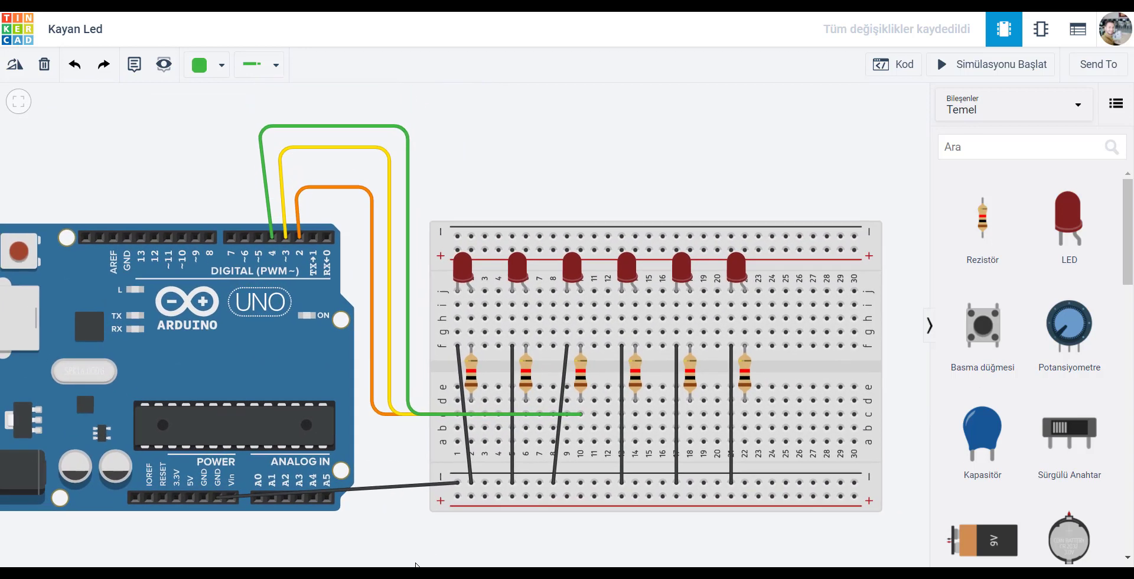
{"action": "left_click", "coordinate": [635, 414]}
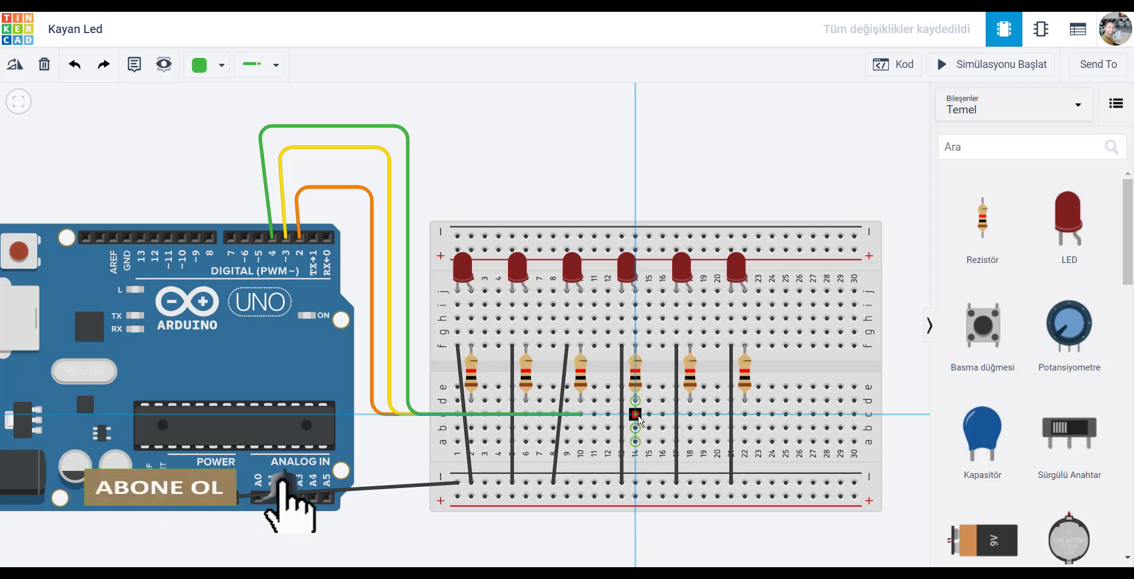
{"action": "left_click", "coordinate": [417, 415]}
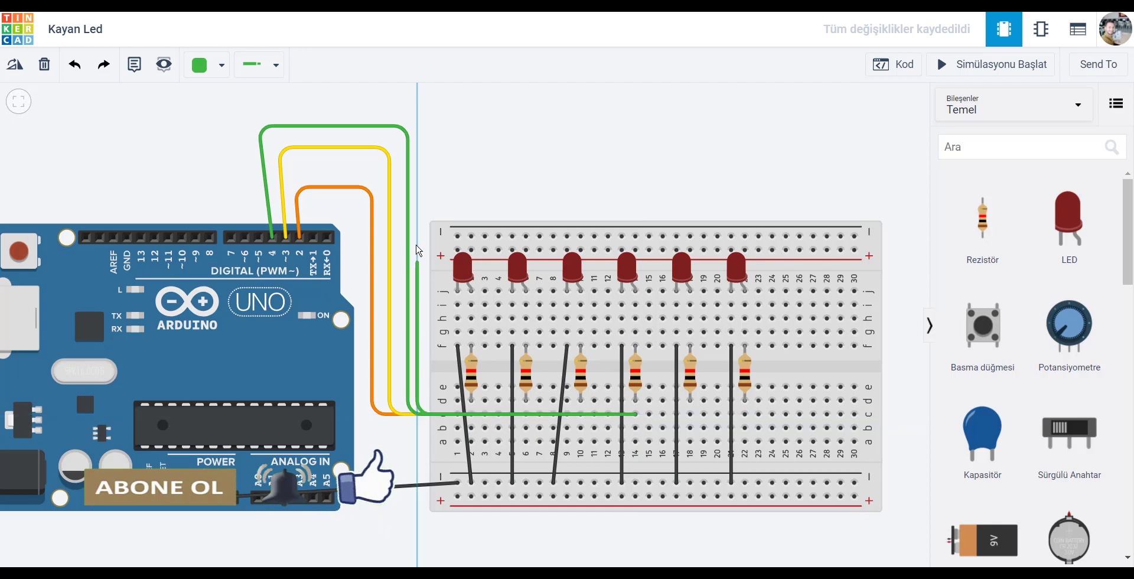
{"action": "left_click", "coordinate": [417, 101]}
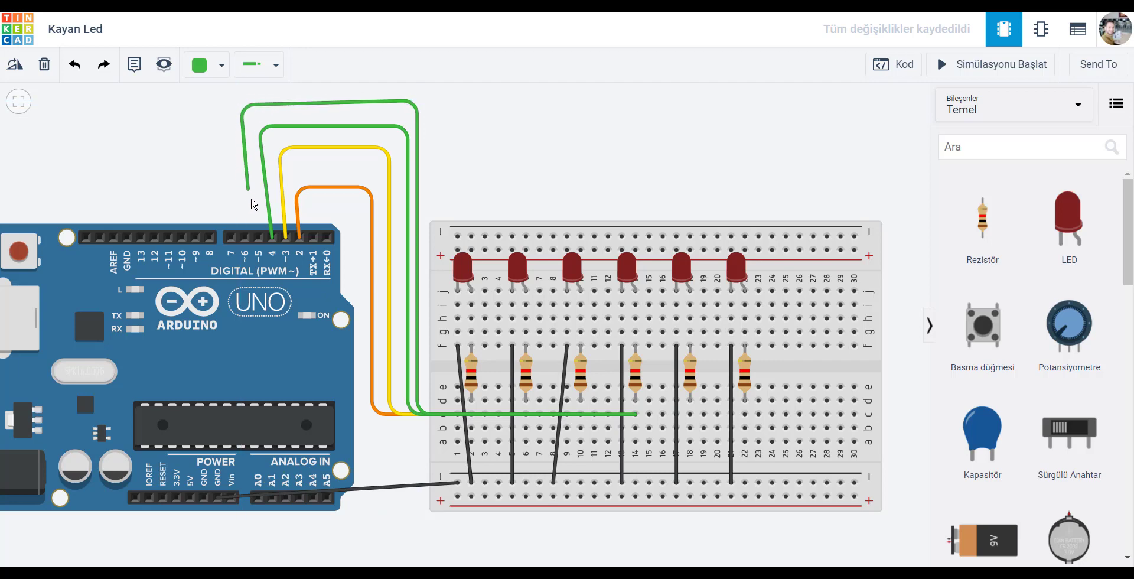
{"action": "left_click", "coordinate": [259, 238]}
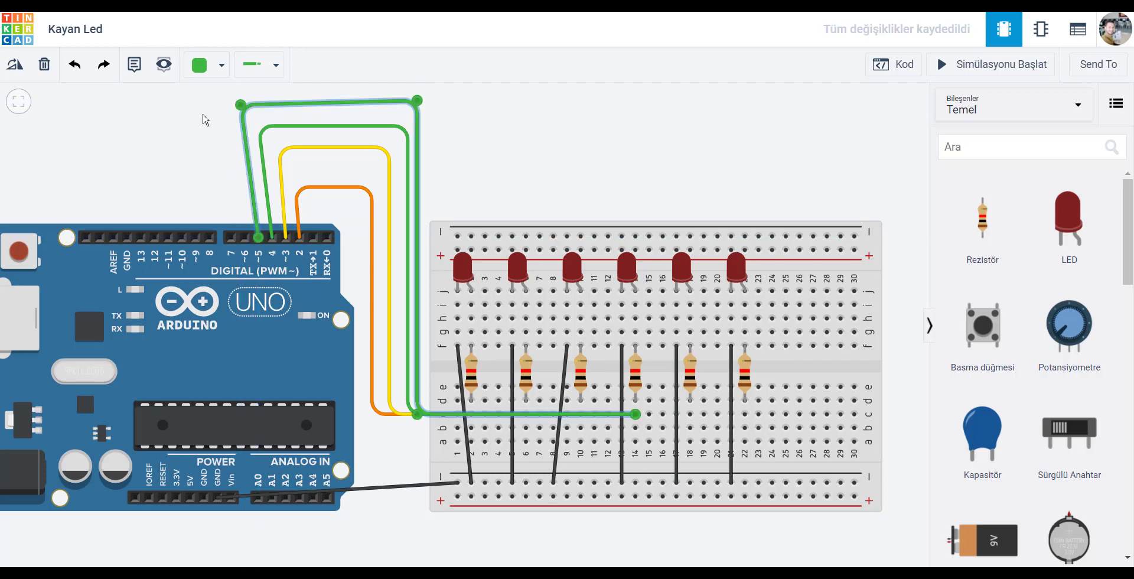
{"action": "left_click", "coordinate": [220, 65]}
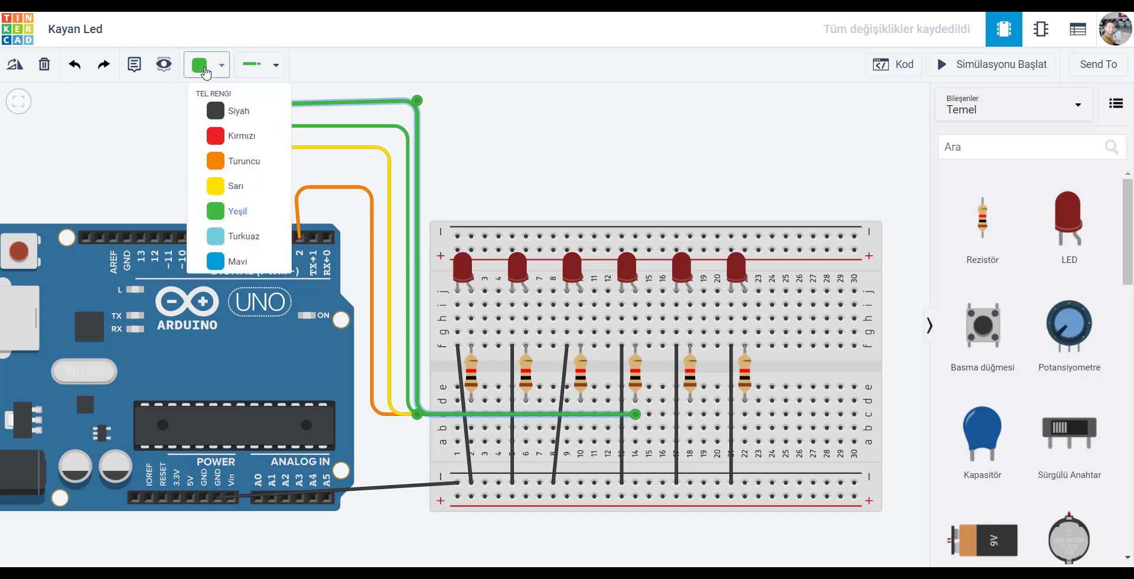
{"action": "left_click", "coordinate": [242, 240]}
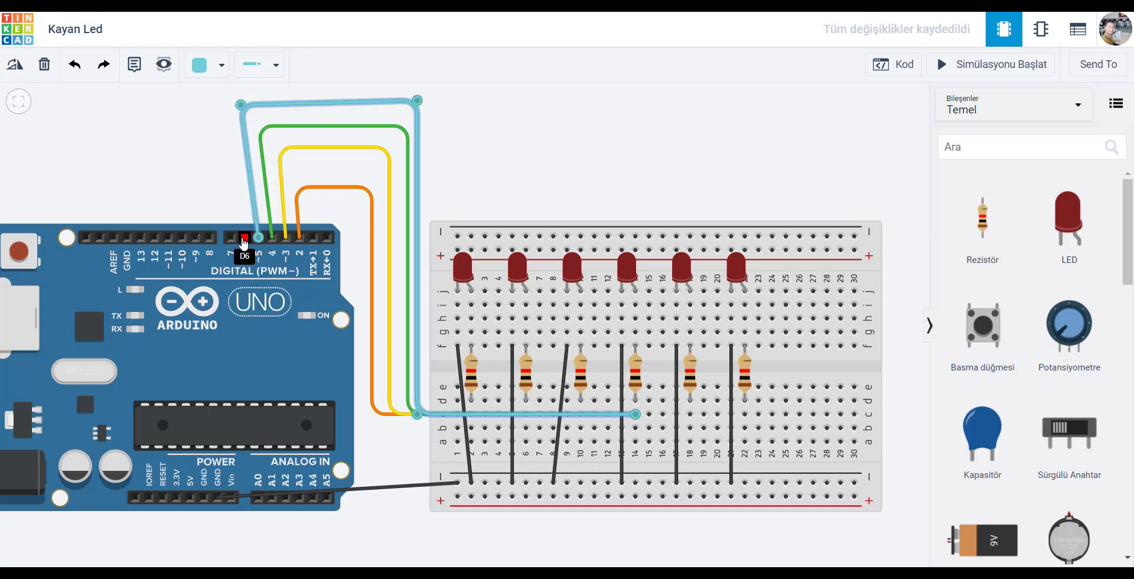
Step: Wire row c of column 18, below the fifth resistor, to digital pin 6 outside the turquoise wire and colour it blue
{"action": "left_click", "coordinate": [690, 414]}
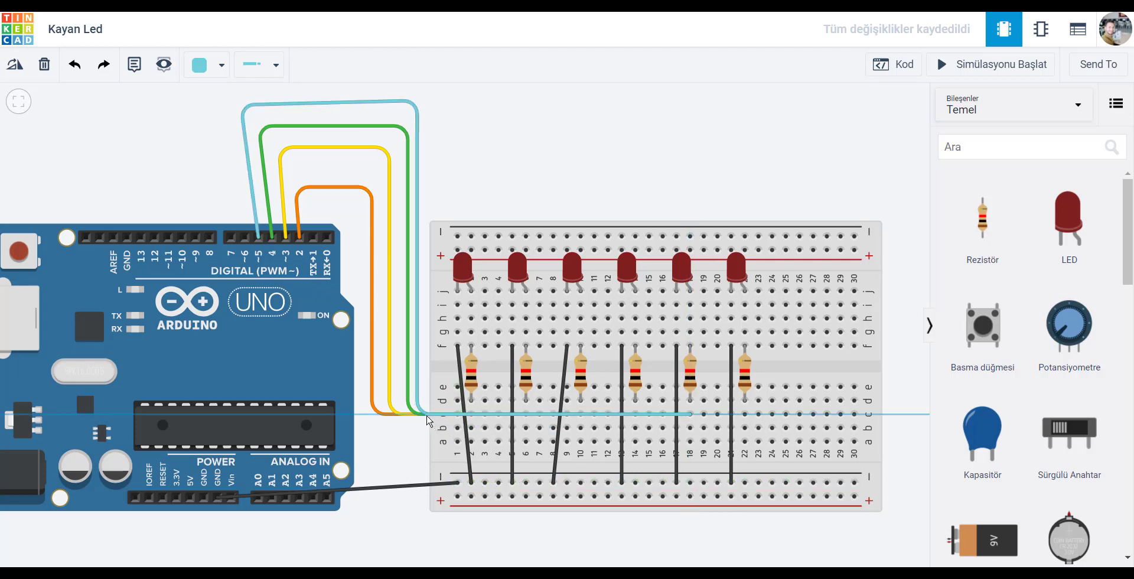
{"action": "left_click_drag", "start_coordinate": [429, 421], "coordinate": [226, 92]}
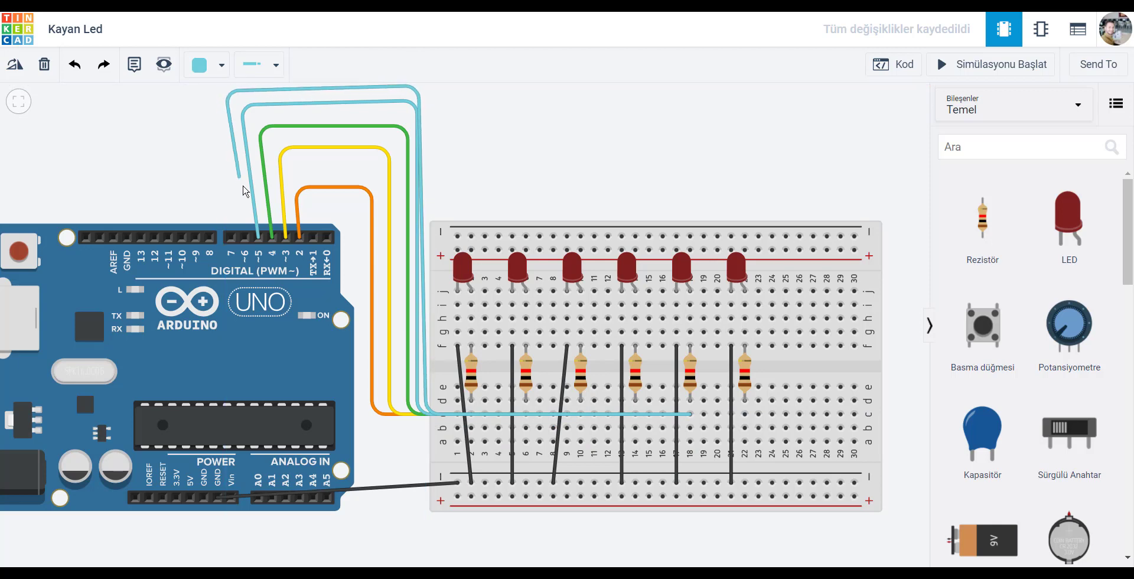
{"action": "left_click", "coordinate": [244, 237]}
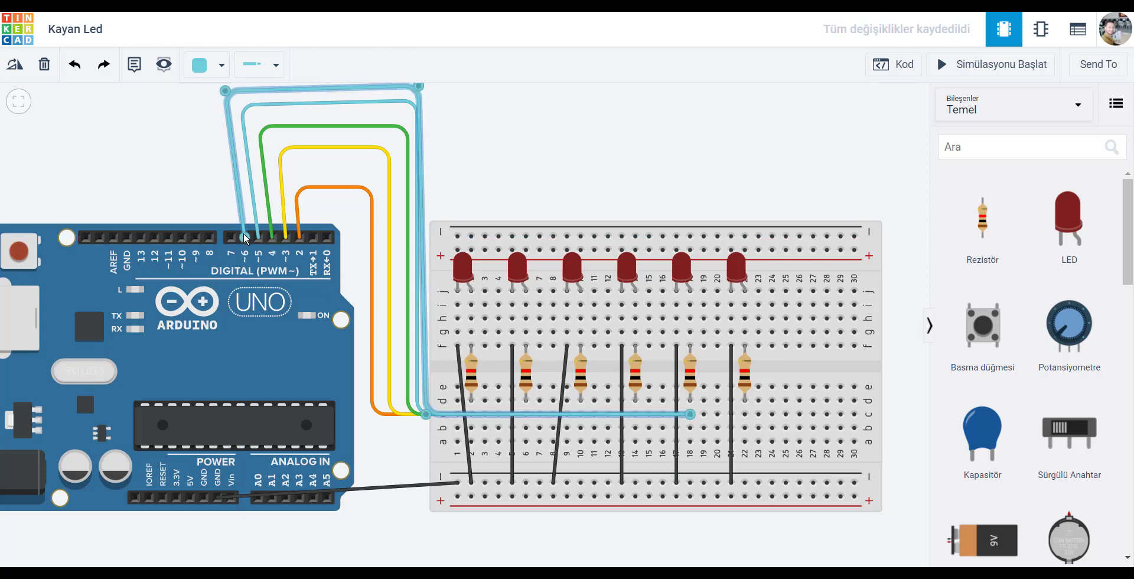
{"action": "left_click", "coordinate": [208, 65]}
{"action": "left_click", "coordinate": [229, 260]}
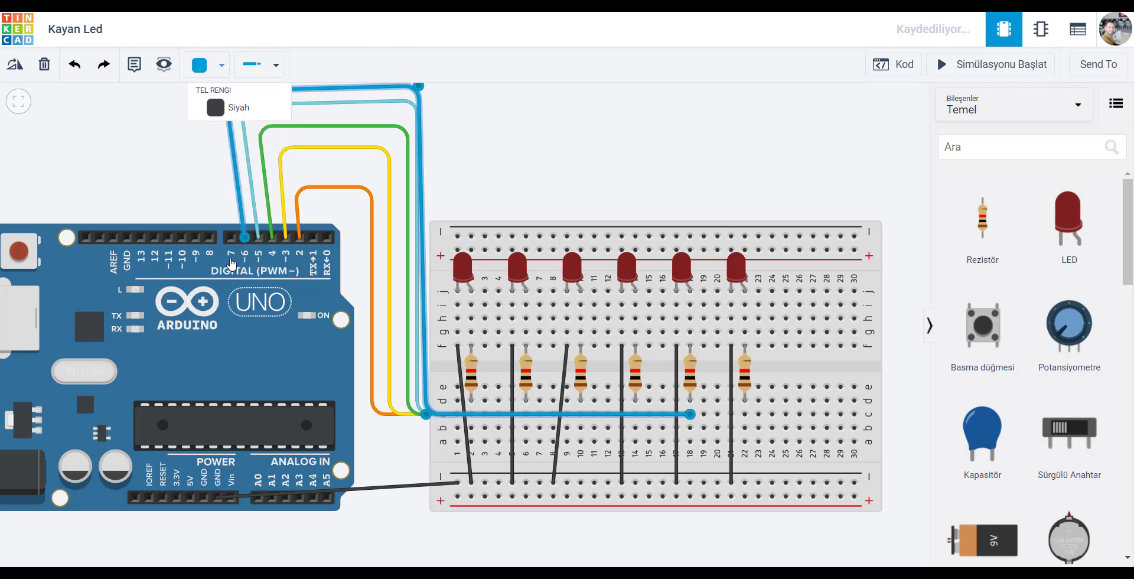
Step: Wire row c of column 22, below the sixth resistor, to digital pin 7 along the Arduino's edge inside the yellow wire and colour it purple
{"action": "left_click", "coordinate": [746, 415]}
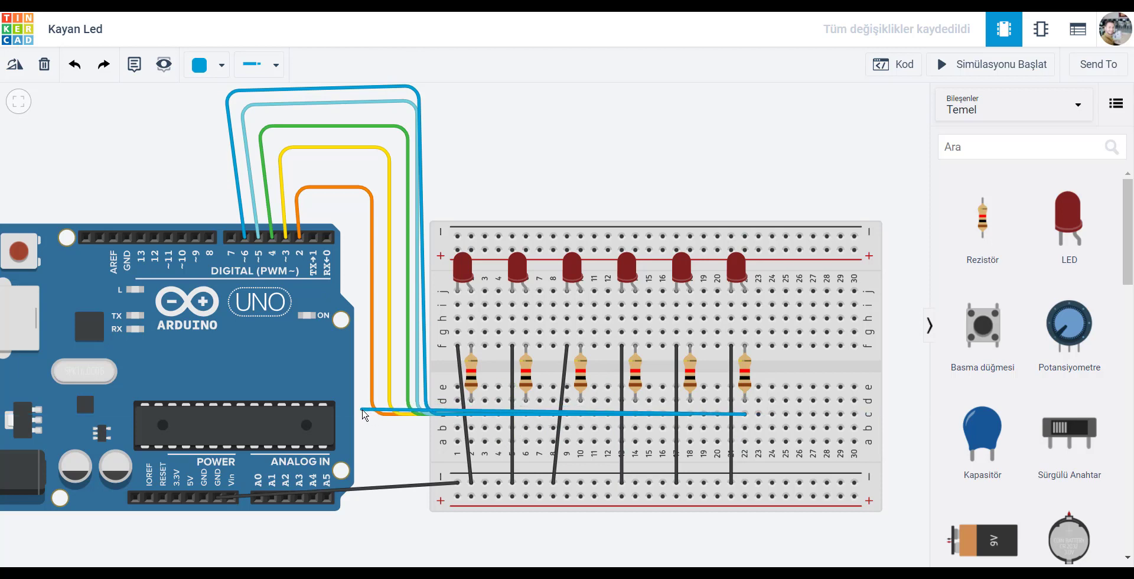
{"action": "left_click", "coordinate": [362, 410]}
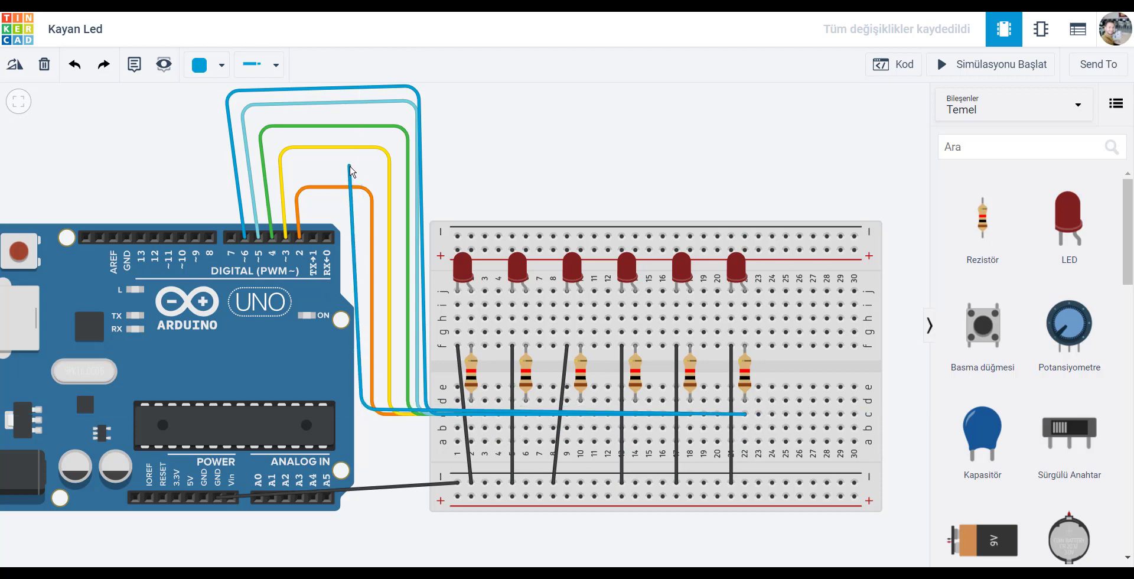
{"action": "left_click", "coordinate": [349, 166]}
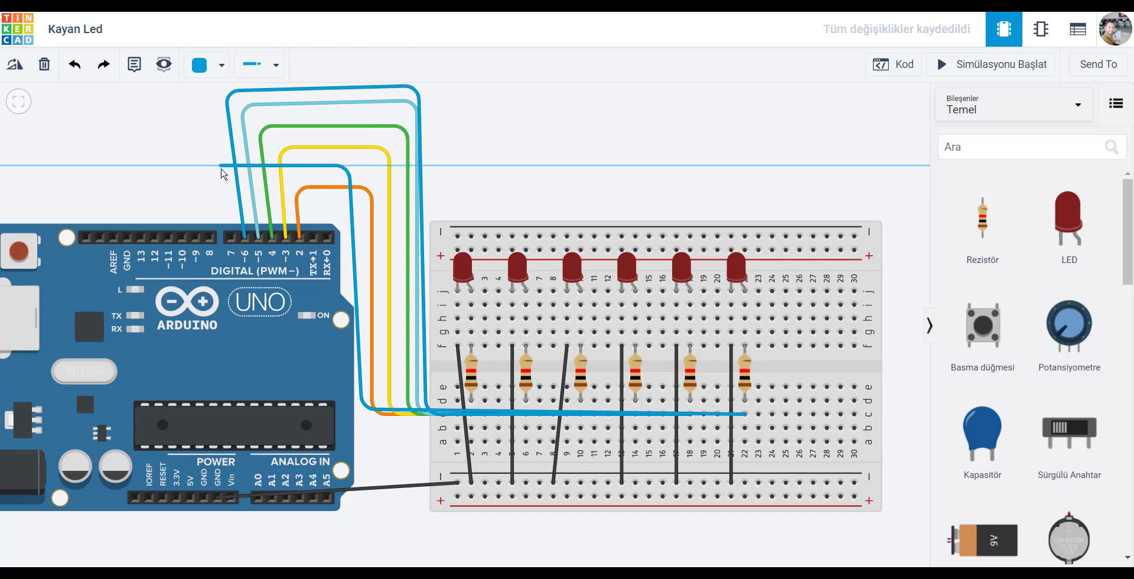
{"action": "left_click", "coordinate": [221, 168]}
{"action": "left_click", "coordinate": [231, 237]}
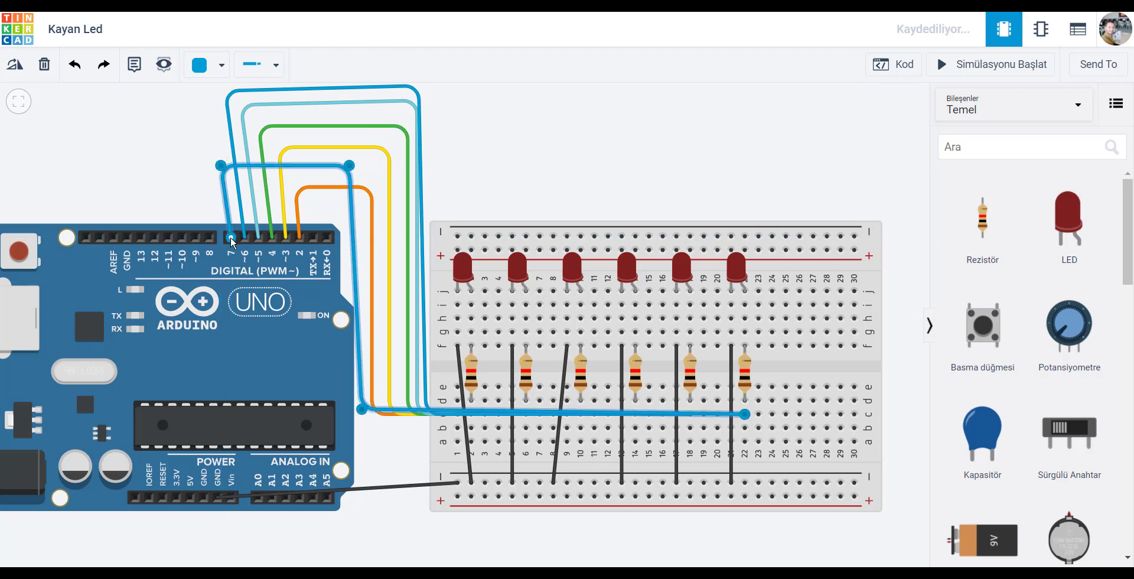
{"action": "left_click", "coordinate": [205, 65]}
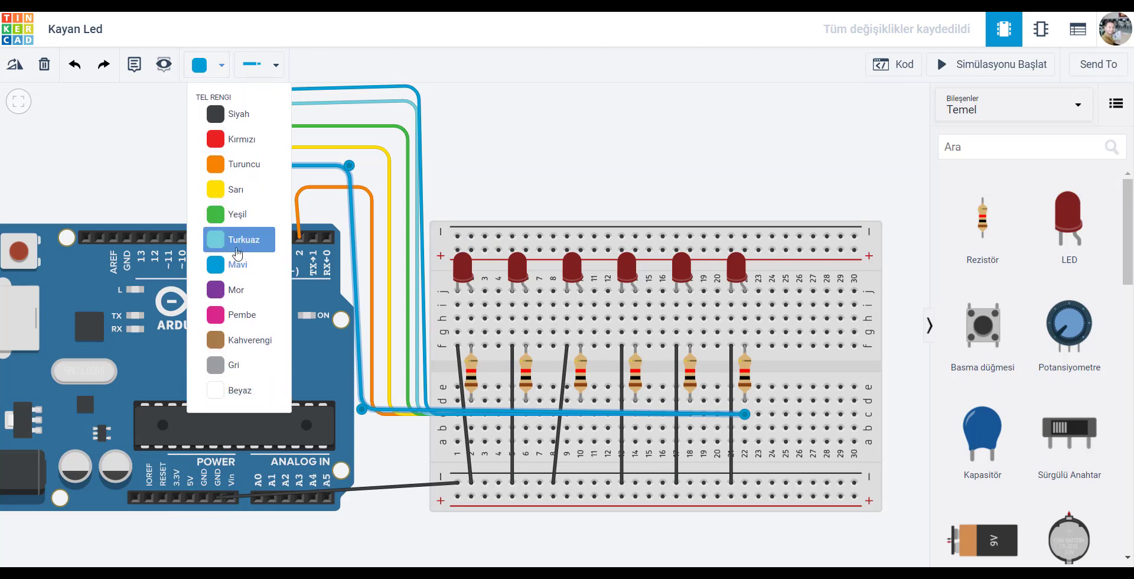
{"action": "left_click", "coordinate": [248, 291]}
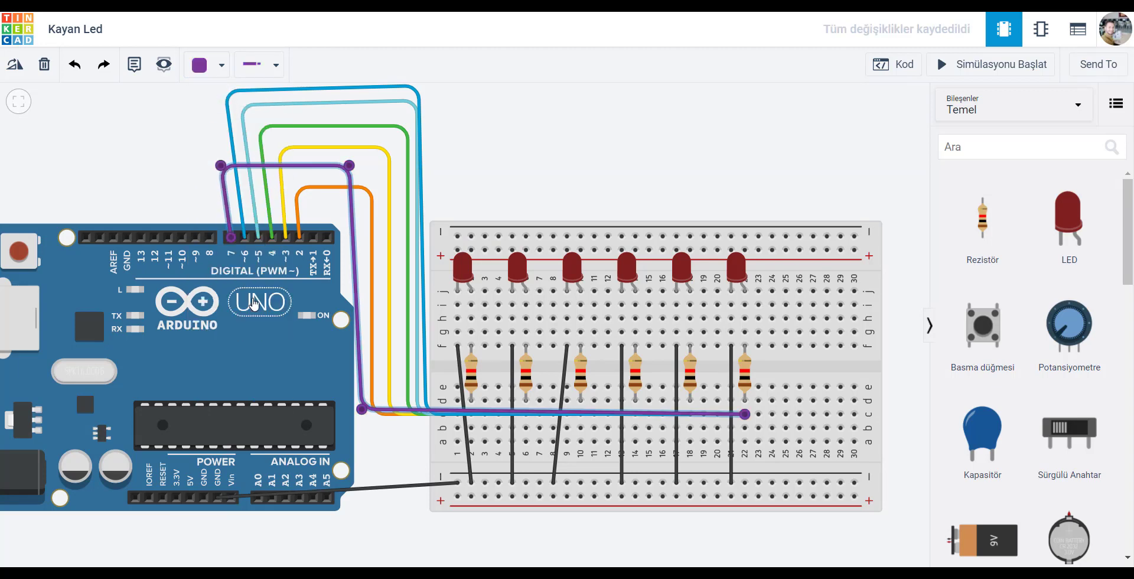
{"action": "left_click", "coordinate": [600, 183]}
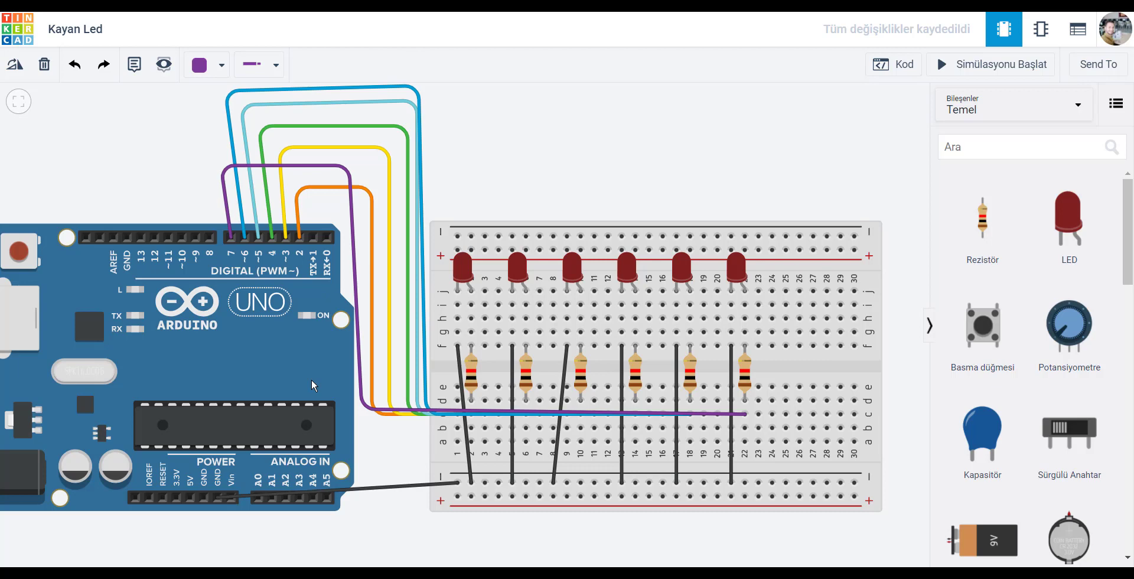
Step: Clear the default LED blink blocks from the Arduino's code and switch the code editor to Blok + Metin mode
{"action": "left_click", "coordinate": [899, 65]}
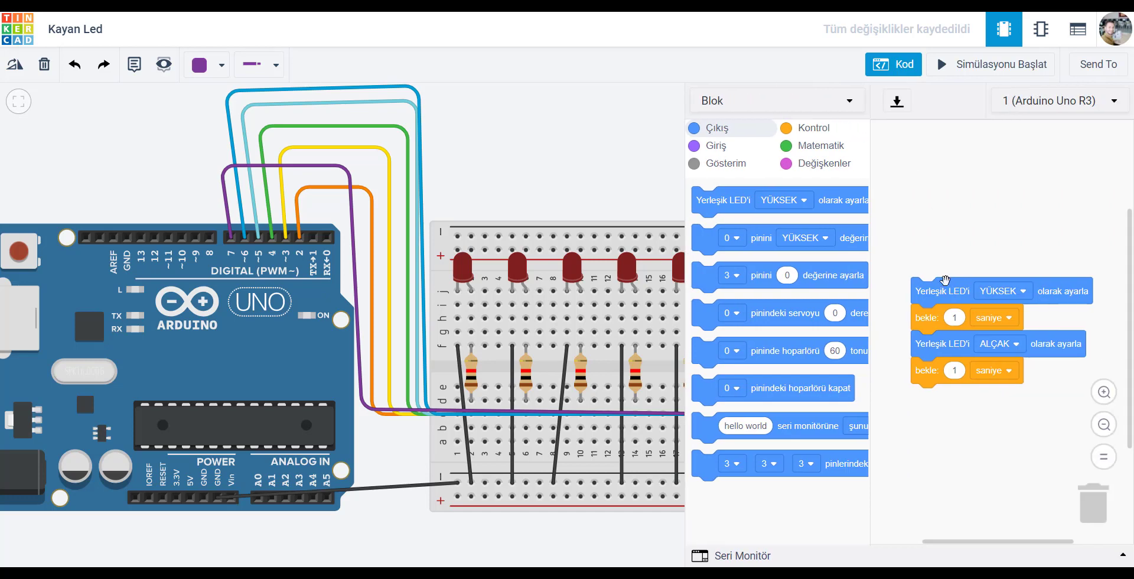
{"action": "left_click_drag", "start_coordinate": [945, 280], "coordinate": [789, 266]}
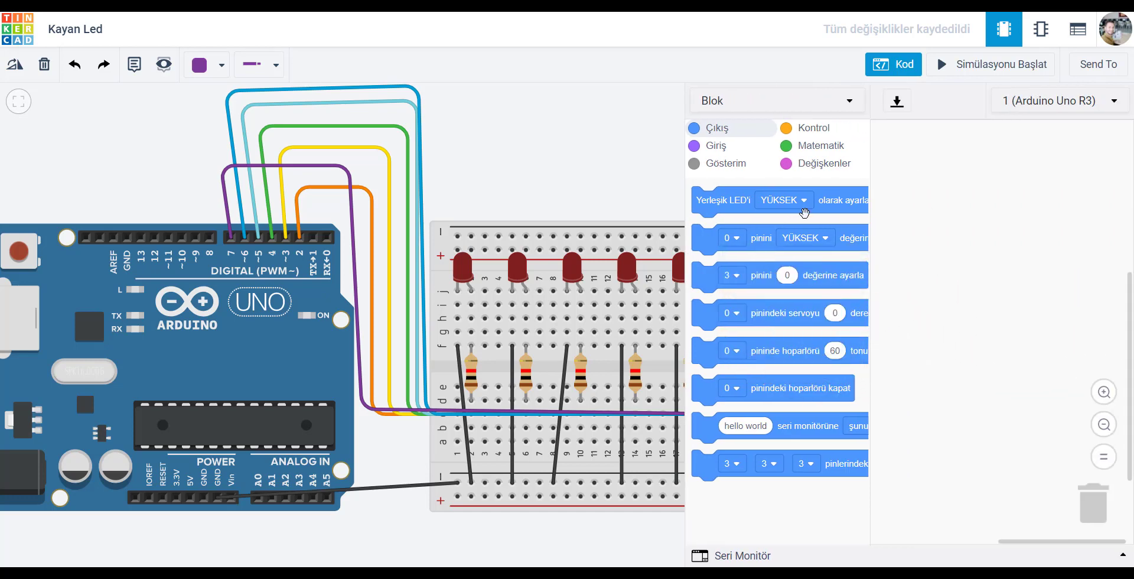
{"action": "left_click", "coordinate": [789, 100]}
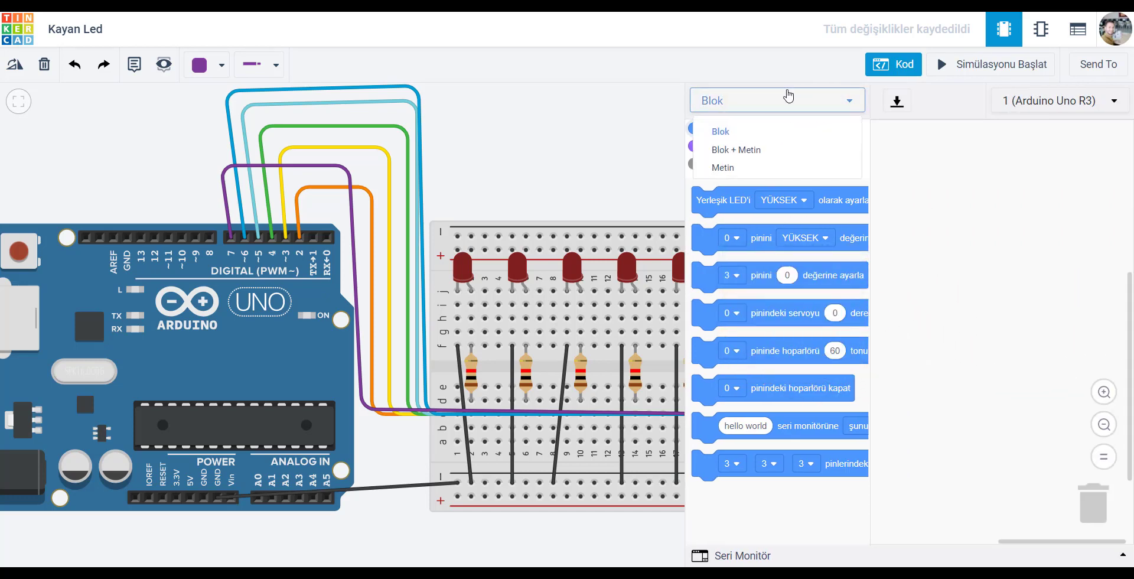
{"action": "left_click", "coordinate": [756, 150]}
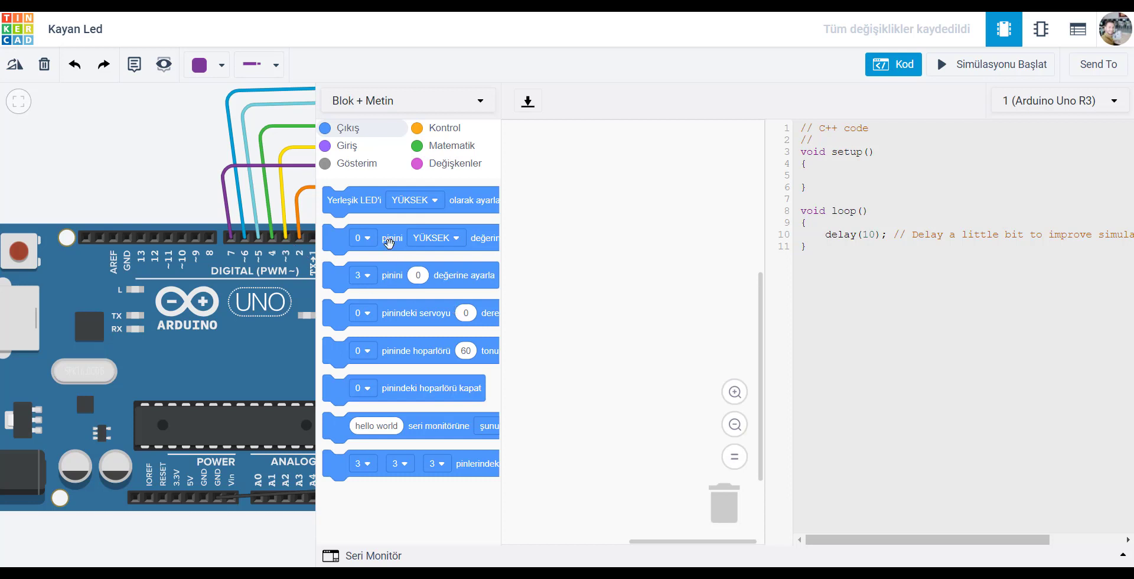
Step: Add a digital output block to the empty program that sets pin 2 to YÜKSEK
{"action": "left_click_drag", "start_coordinate": [396, 238], "coordinate": [572, 186]}
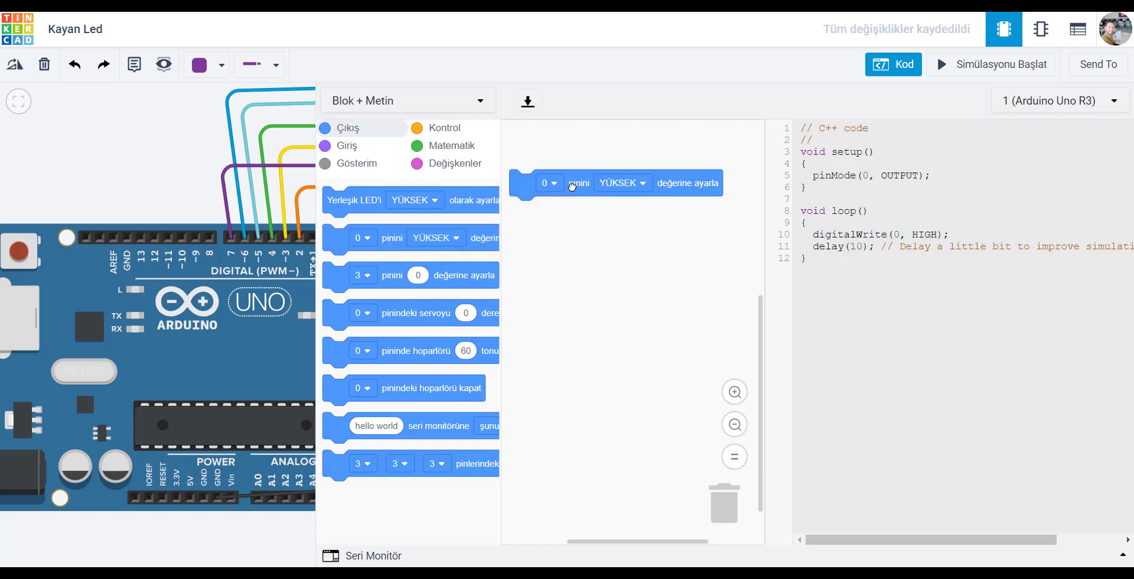
{"action": "left_click", "coordinate": [548, 185]}
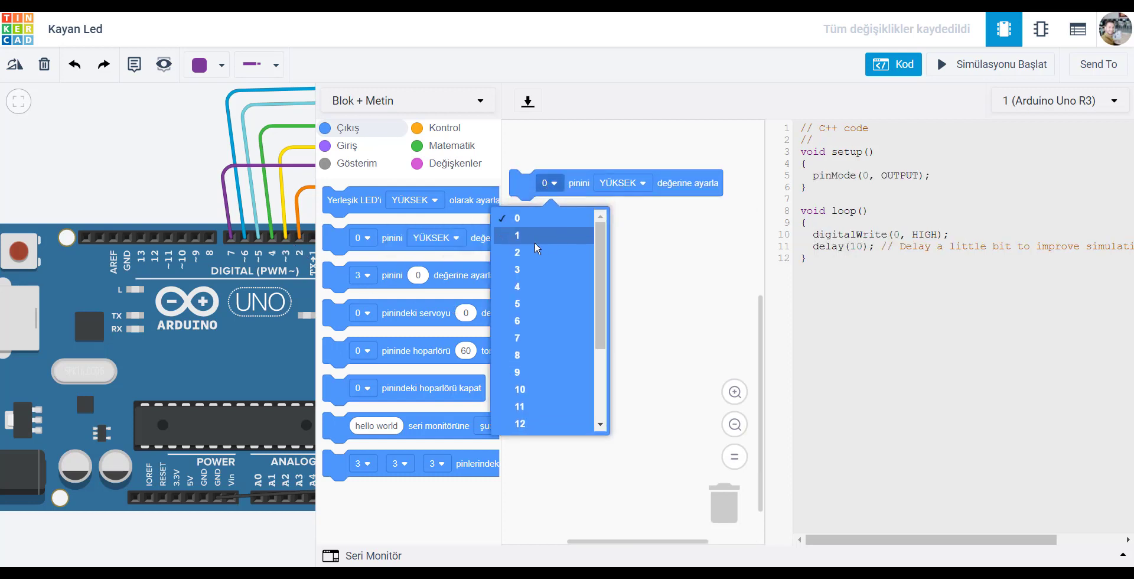
{"action": "left_click", "coordinate": [520, 254]}
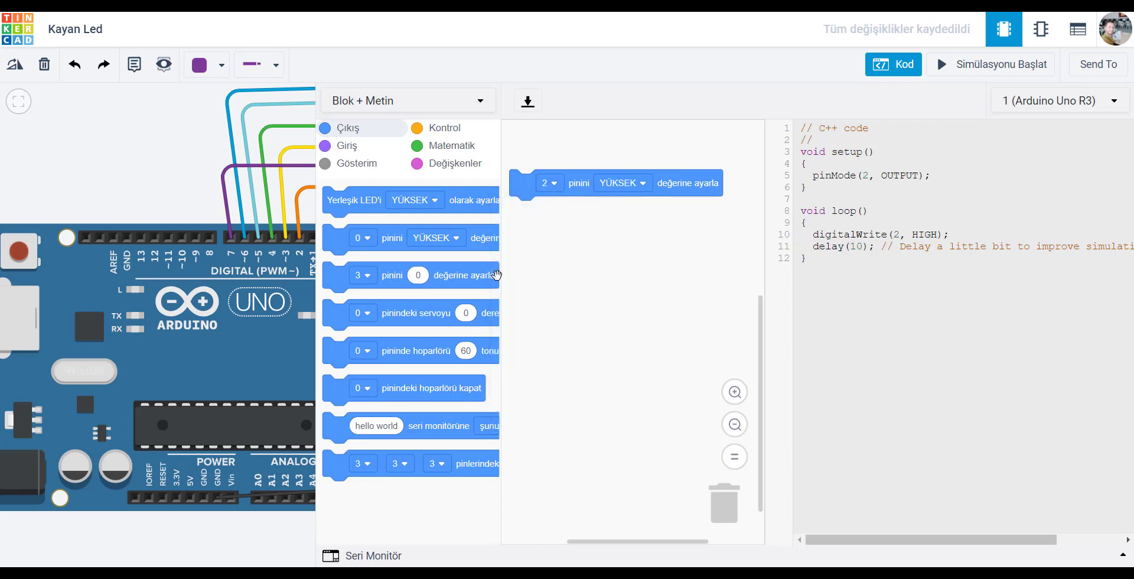
Step: Attach a wait block of 0.5 seconds below the pin 2 output block
{"action": "left_click", "coordinate": [439, 127]}
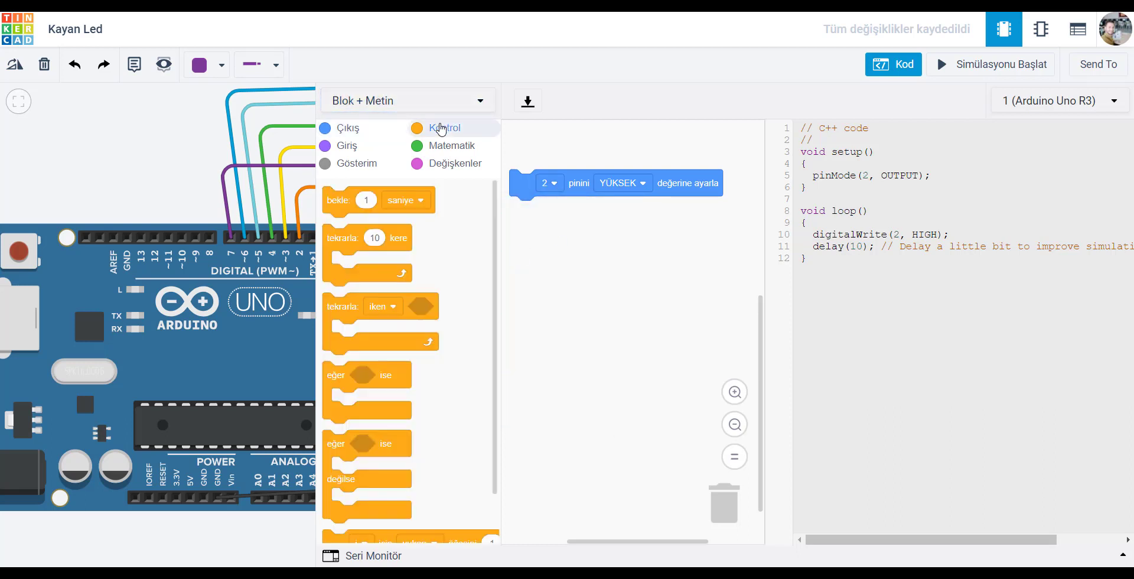
{"action": "left_click_drag", "start_coordinate": [344, 200], "coordinate": [534, 214]}
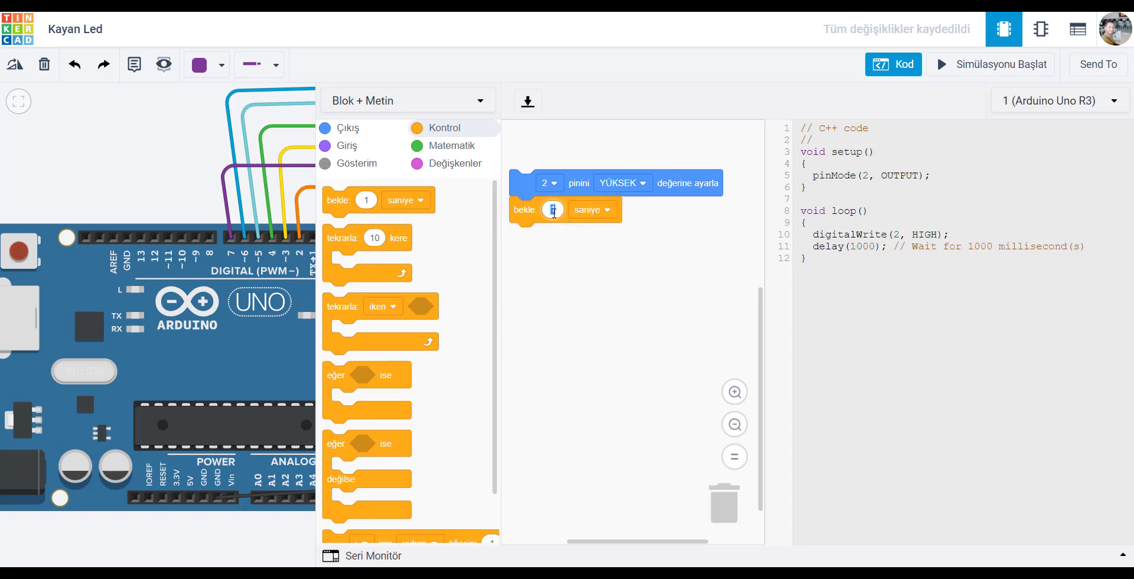
{"action": "left_click", "coordinate": [554, 213]}
{"action": "type", "text": "0.5"}
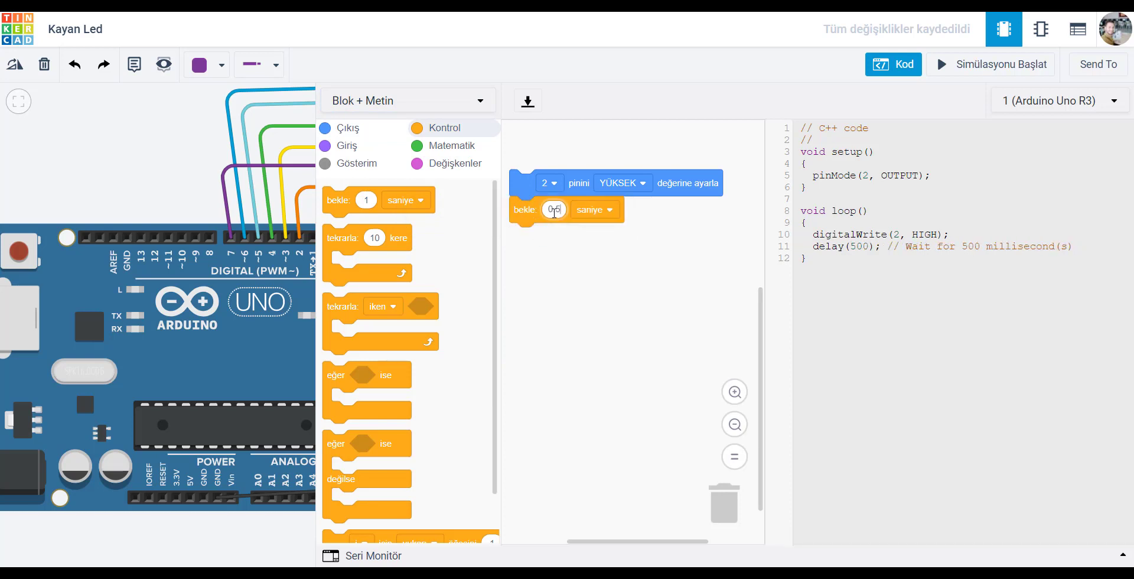
Step: Attach a digital output block below the 0.5-second wait that sets pin 2 to ALÇAK
{"action": "left_click", "coordinate": [626, 276]}
{"action": "left_click", "coordinate": [347, 128]}
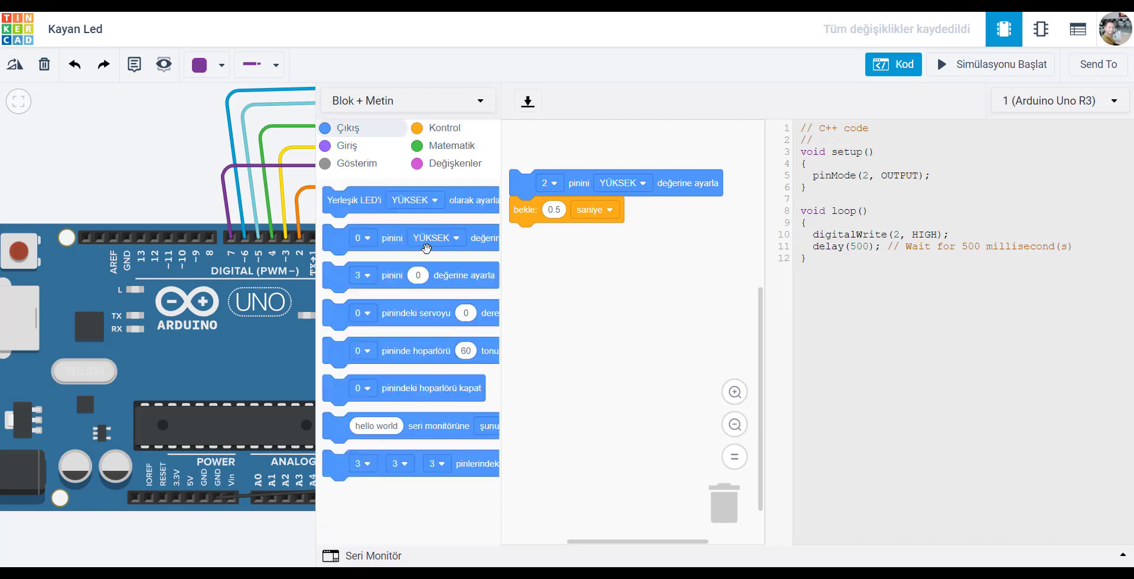
{"action": "left_click_drag", "start_coordinate": [385, 240], "coordinate": [563, 247]}
{"action": "left_click", "coordinate": [552, 237]}
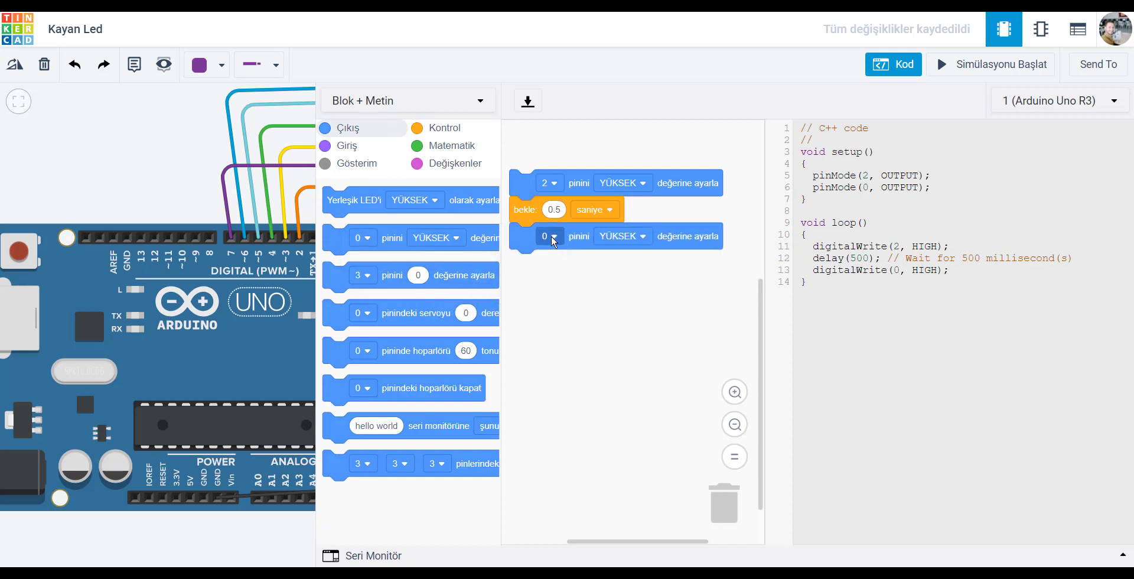
{"action": "left_click", "coordinate": [535, 305]}
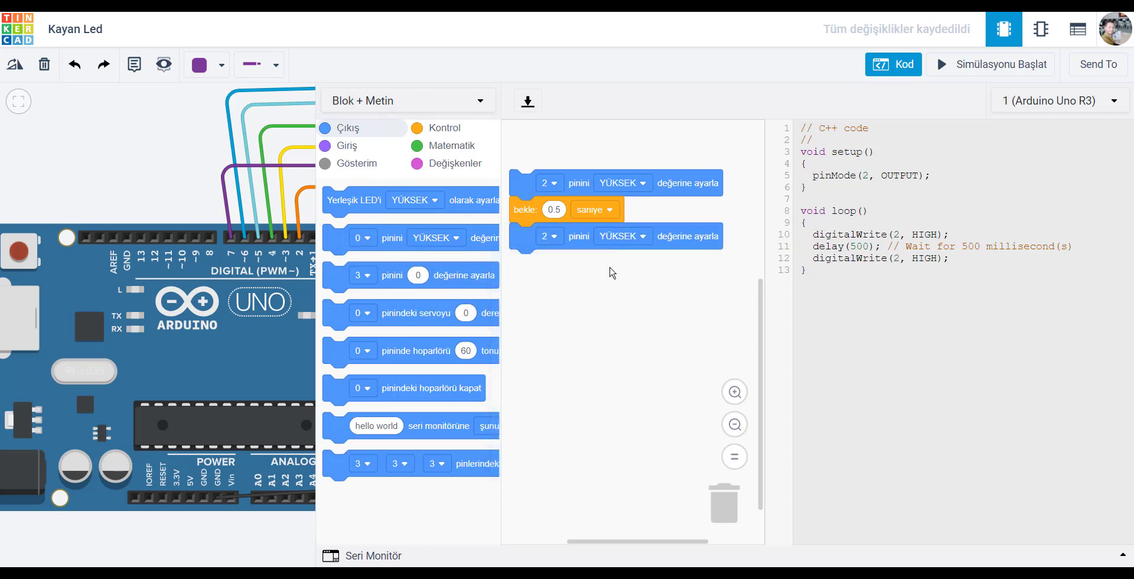
{"action": "left_click", "coordinate": [625, 236]}
{"action": "left_click", "coordinate": [618, 289]}
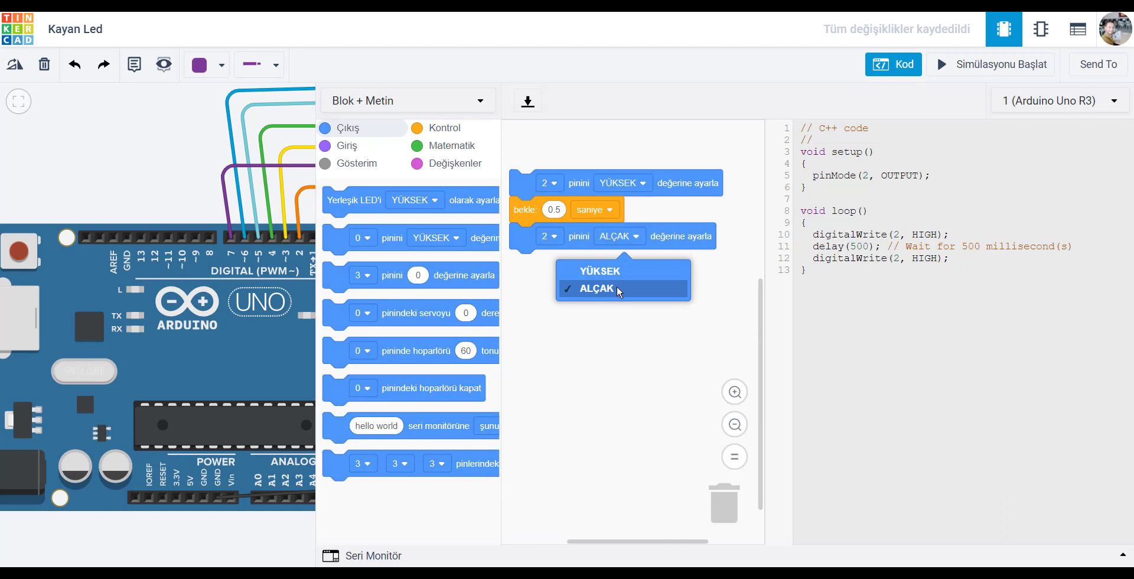
Step: Add an output block setting pin 3 to YÜKSEK at the end of the stack, followed by a wait block of 0.5 seconds
{"action": "left_click_drag", "start_coordinate": [380, 244], "coordinate": [571, 273]}
{"action": "left_click", "coordinate": [554, 264]}
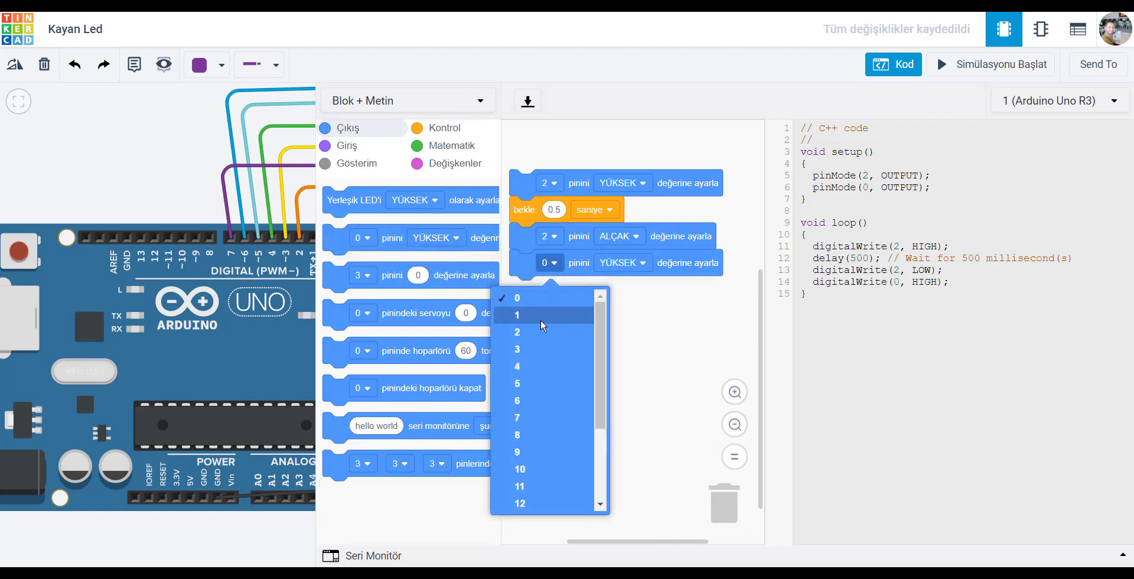
{"action": "left_click", "coordinate": [538, 341]}
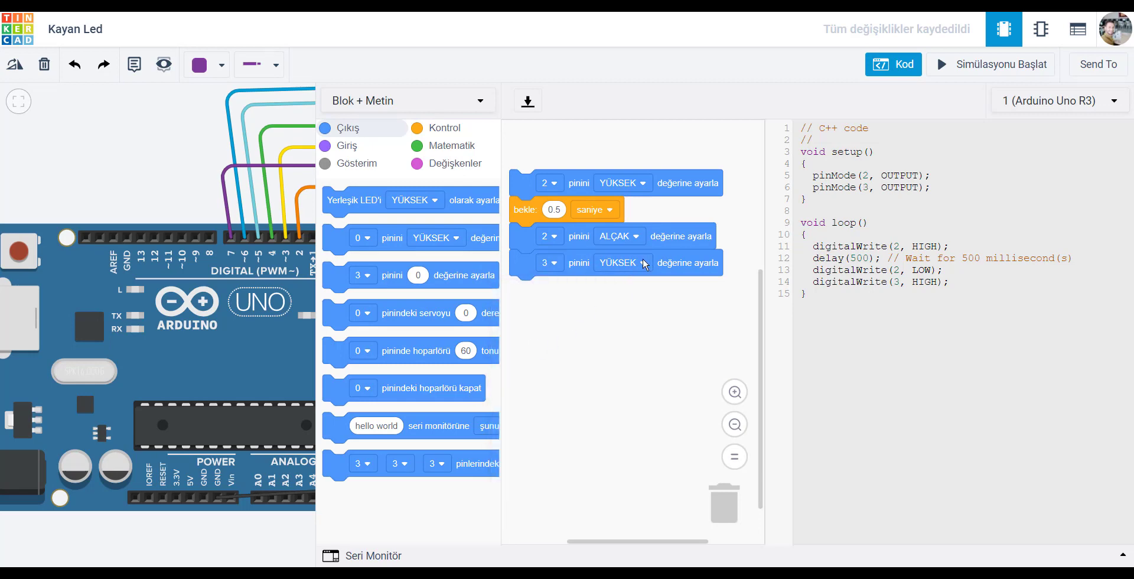
{"action": "left_click", "coordinate": [437, 128]}
{"action": "left_click_drag", "start_coordinate": [357, 203], "coordinate": [534, 294]}
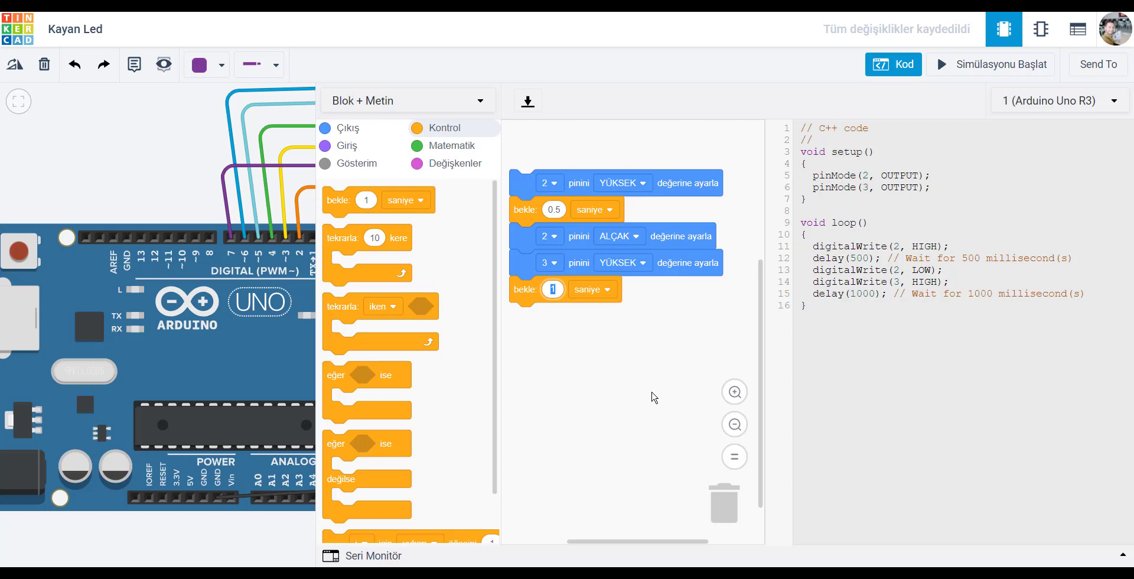
{"action": "type", "text": "0.5"}
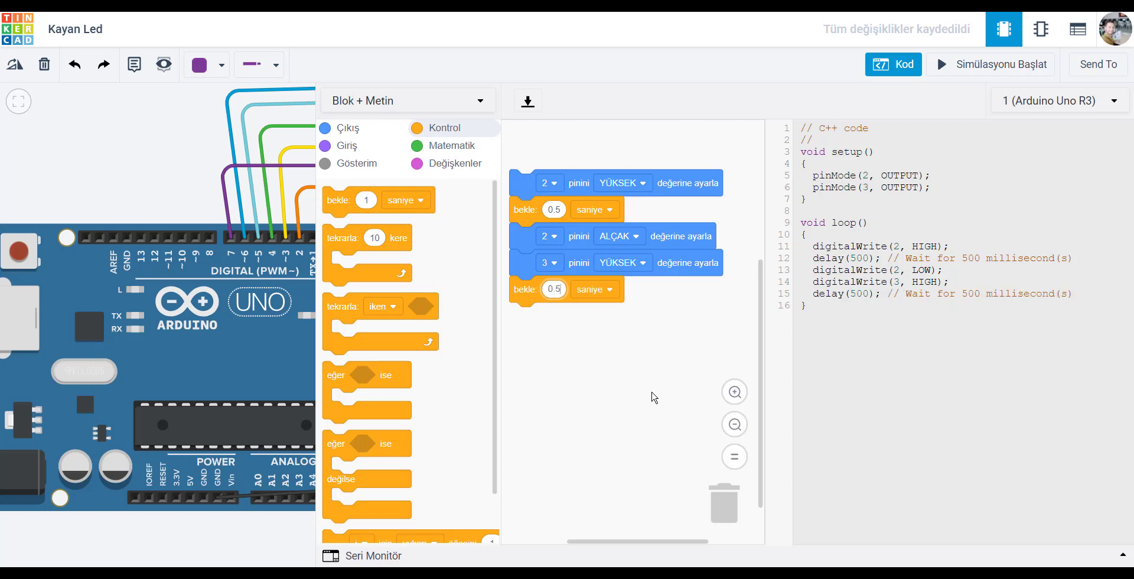
{"action": "left_click", "coordinate": [704, 365]}
Step: Duplicate the pin 2 ALÇAK, pin 3 YÜKSEK and wait blocks to the stack's end, setting the copy's pins to 3 and 4
{"action": "right_click", "coordinate": [577, 238]}
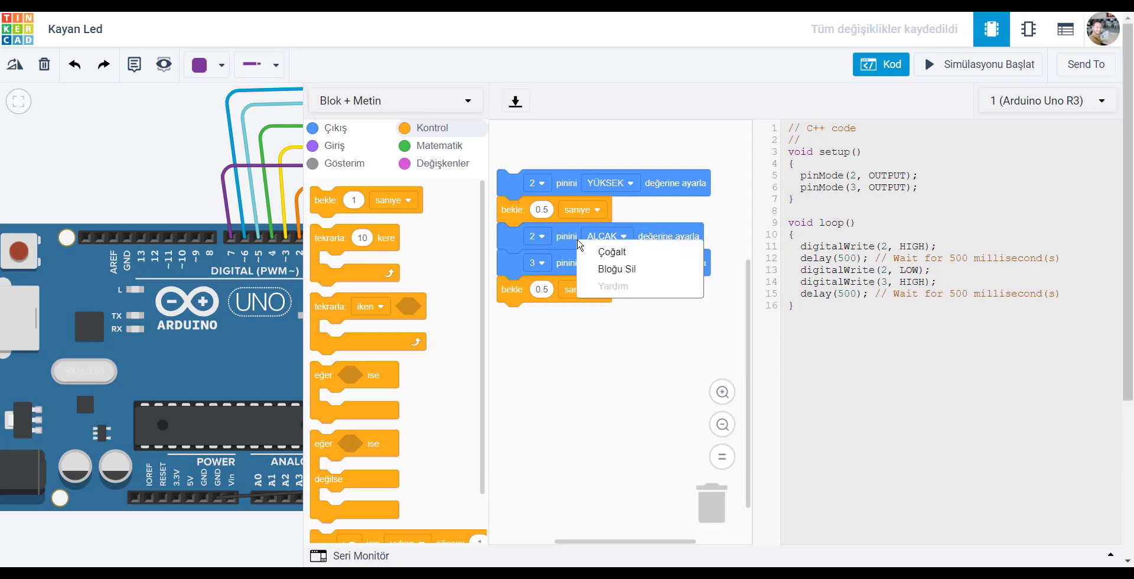
{"action": "left_click", "coordinate": [544, 342]}
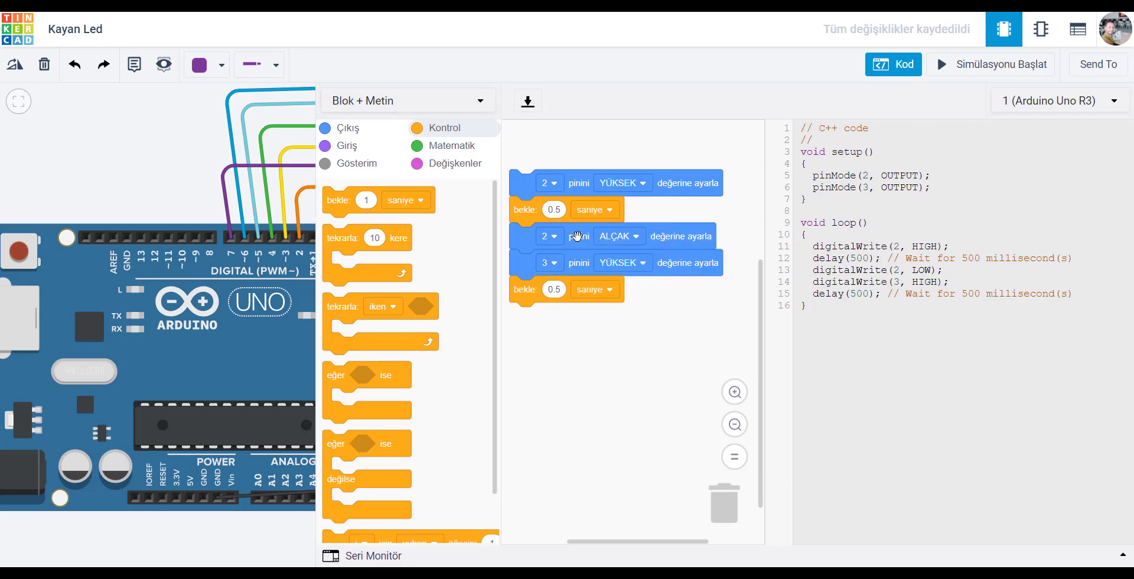
{"action": "right_click", "coordinate": [577, 237]}
{"action": "left_click", "coordinate": [609, 249]}
{"action": "left_click", "coordinate": [547, 334]}
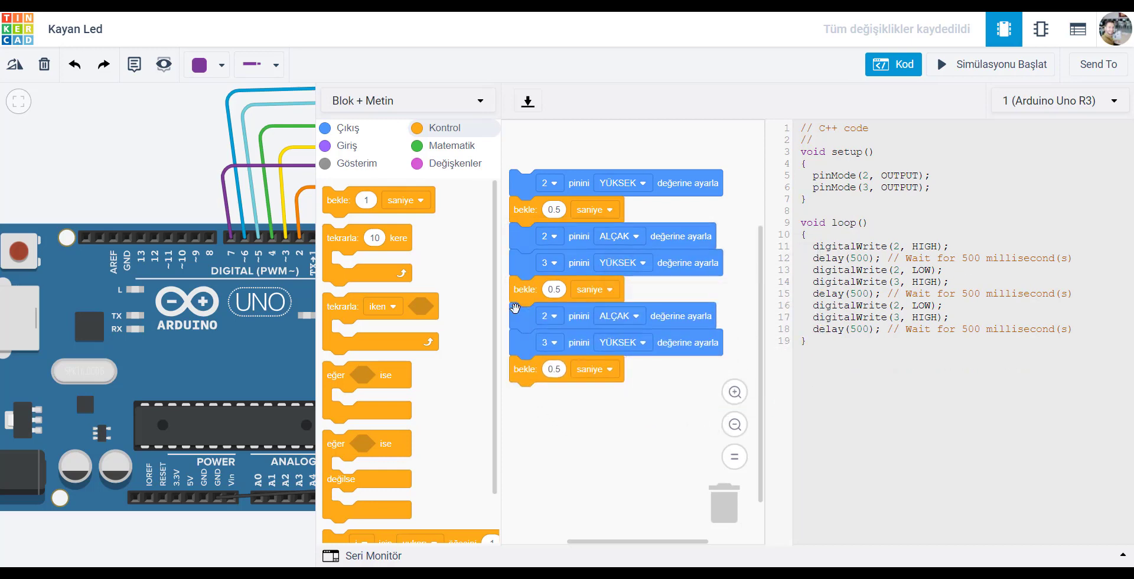
{"action": "left_click", "coordinate": [556, 317]}
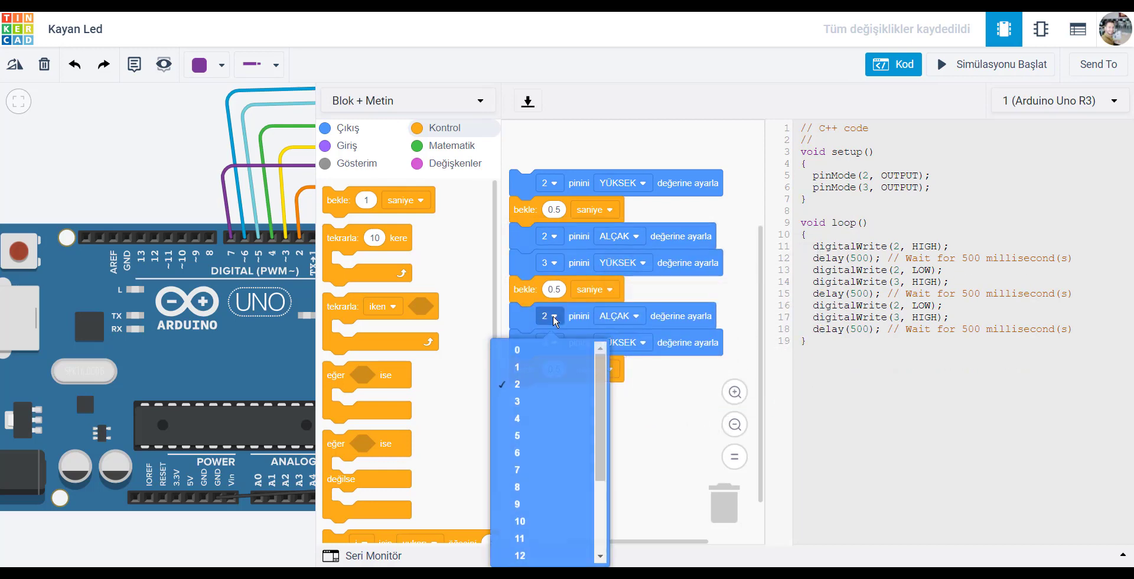
{"action": "left_click", "coordinate": [535, 406]}
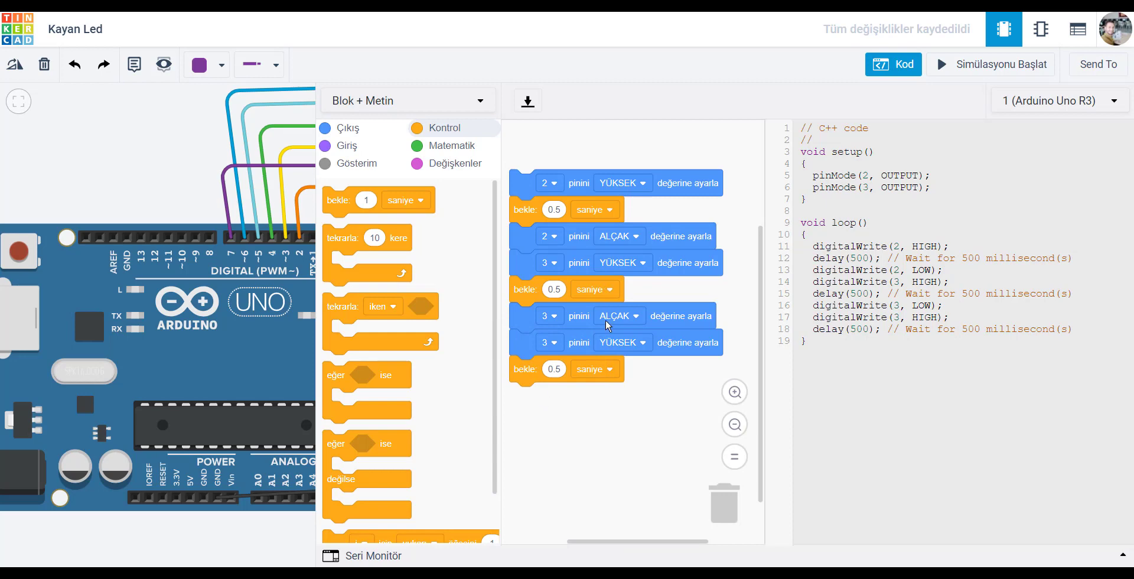
{"action": "left_click", "coordinate": [554, 344]}
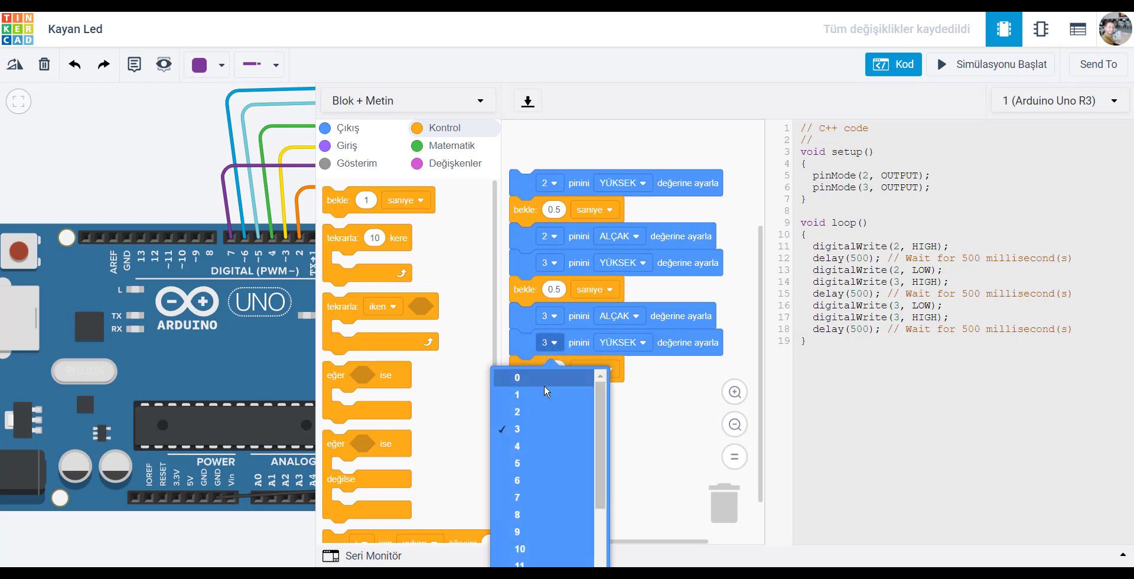
{"action": "left_click", "coordinate": [532, 449]}
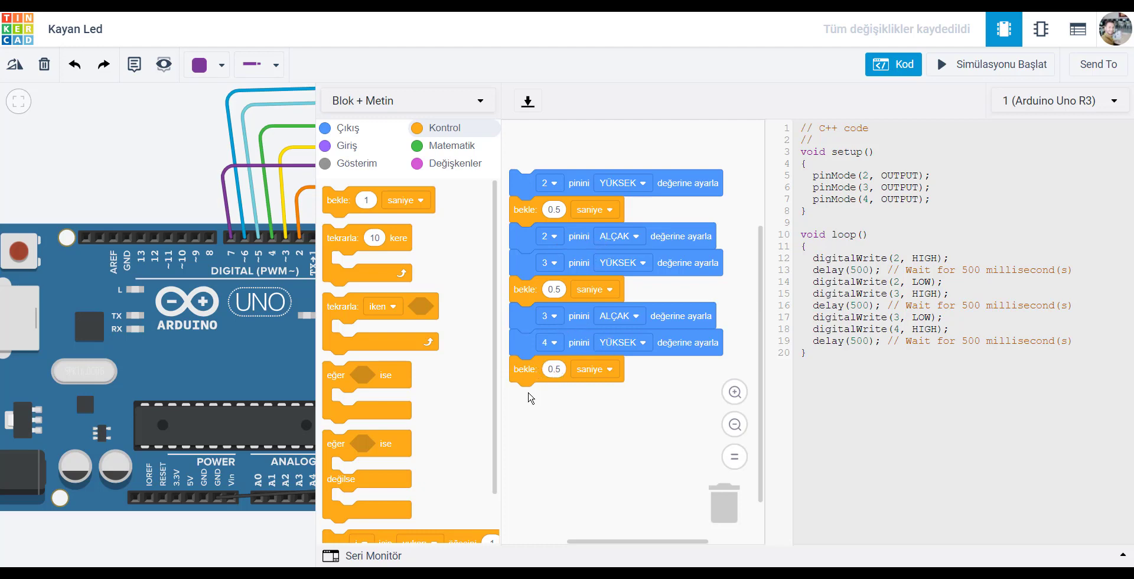
Step: Duplicate the pin 3 ALÇAK, pin 4 YÜKSEK and wait blocks to the stack's end, setting the copy's pins to 4 and 5
{"action": "right_click", "coordinate": [525, 316]}
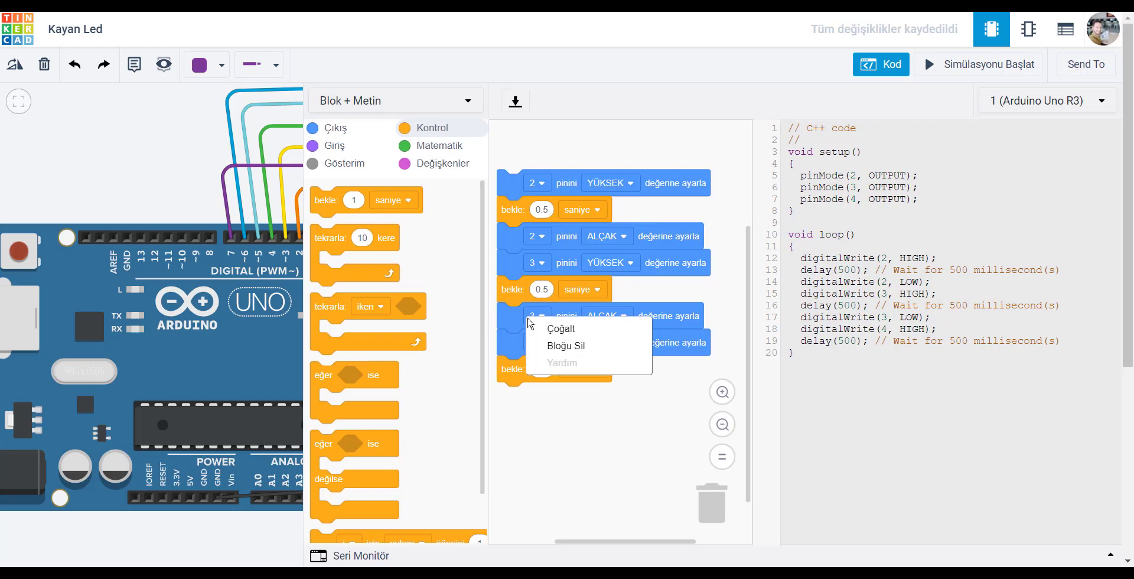
{"action": "left_click", "coordinate": [536, 327]}
{"action": "left_click_drag", "start_coordinate": [536, 328], "coordinate": [512, 385]}
{"action": "left_click", "coordinate": [551, 396]}
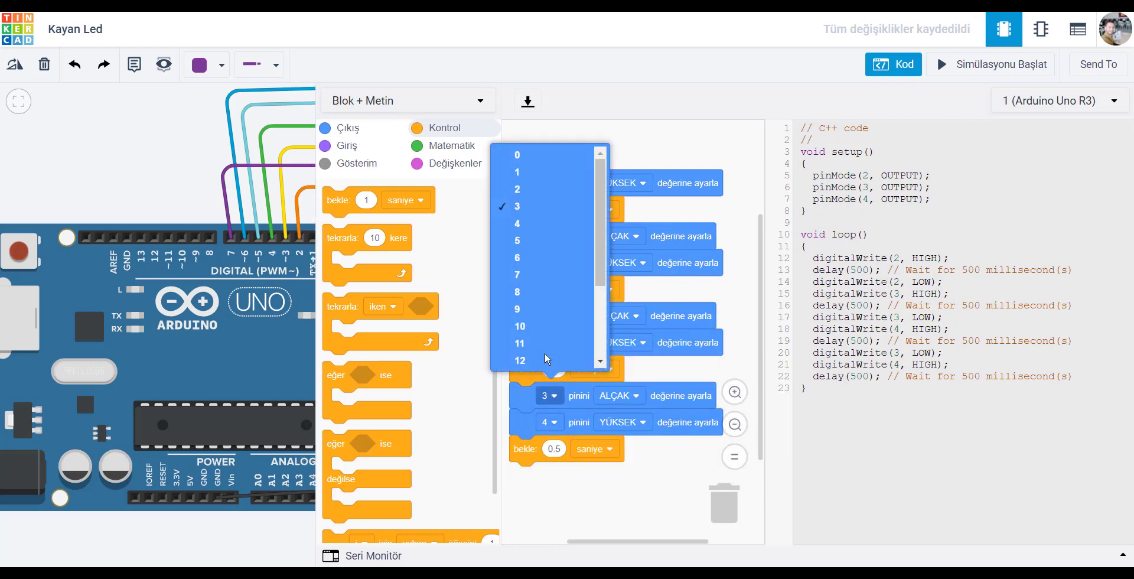
{"action": "left_click", "coordinate": [523, 224]}
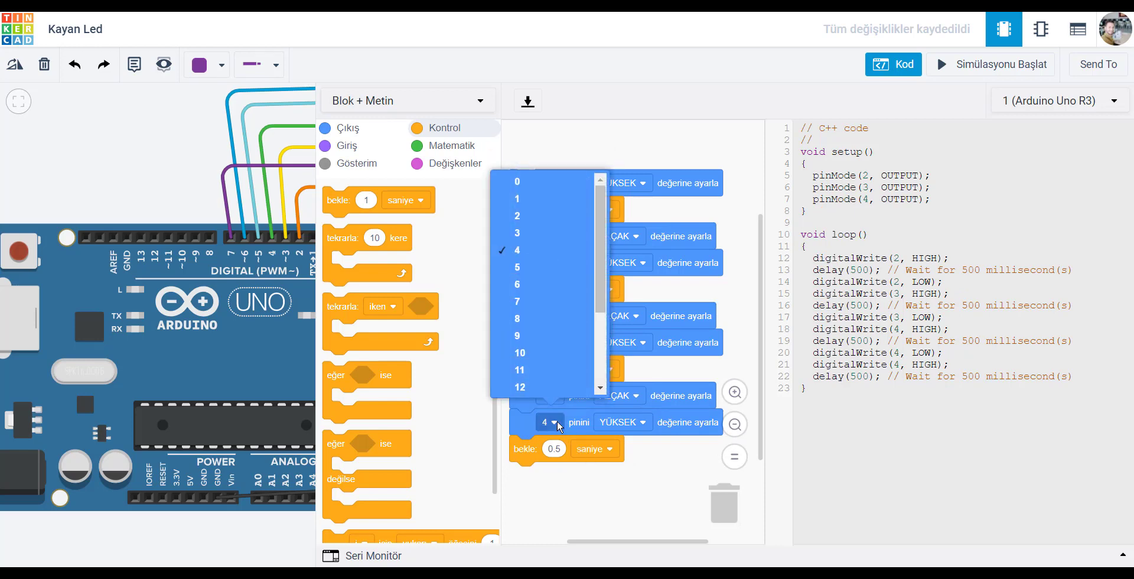
{"action": "left_click", "coordinate": [522, 268]}
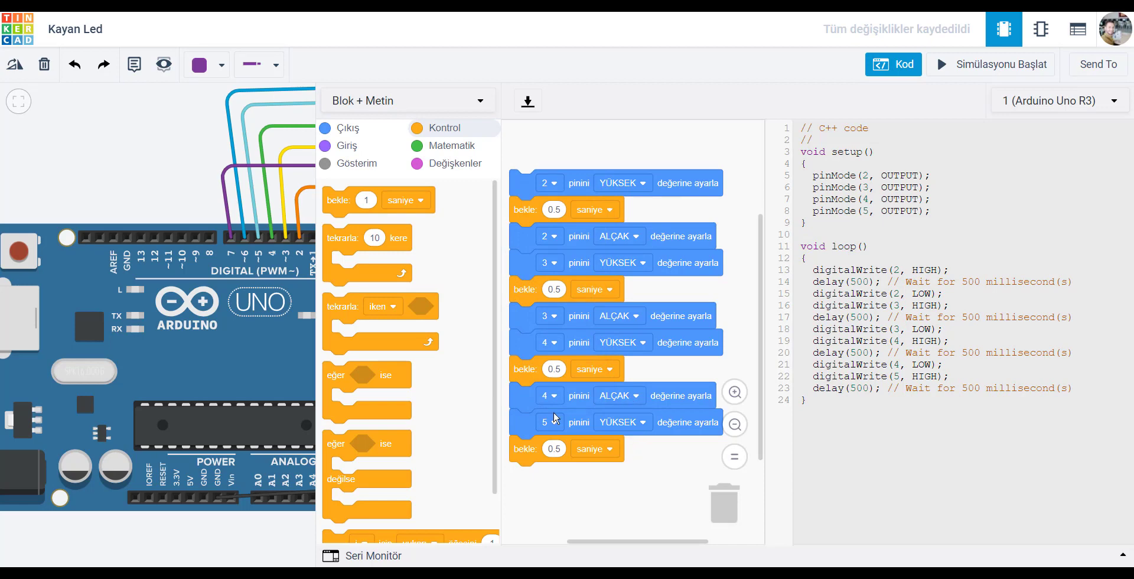
Step: Duplicate the pin 4 ALÇAK, pin 5 YÜKSEK and wait blocks to the stack's end, setting the copy's pins to 5 and 6
{"action": "right_click", "coordinate": [523, 398]}
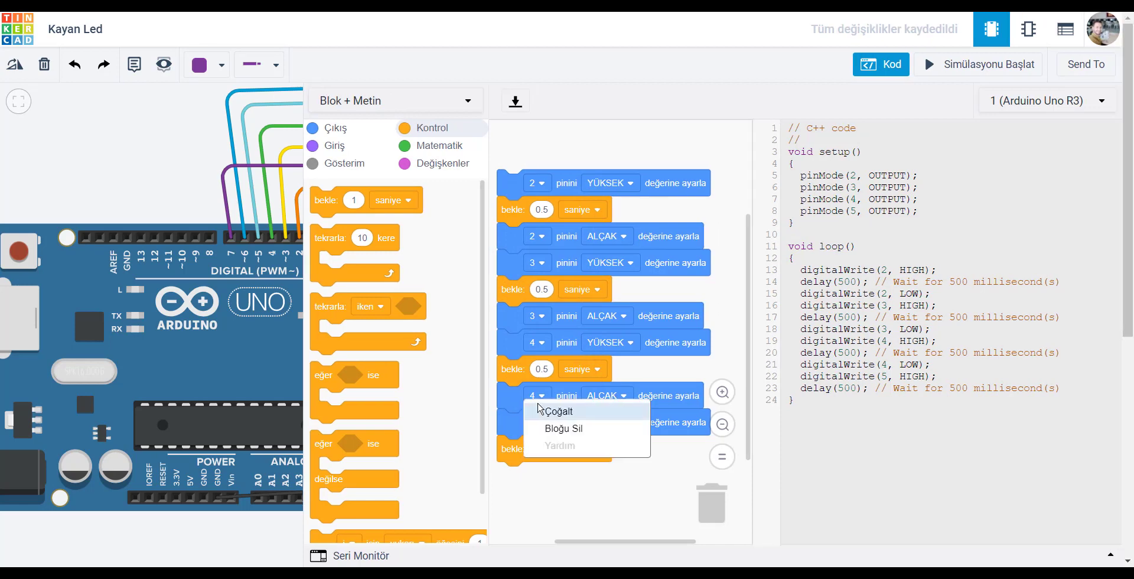
{"action": "left_click", "coordinate": [543, 408]}
{"action": "left_click", "coordinate": [513, 467]}
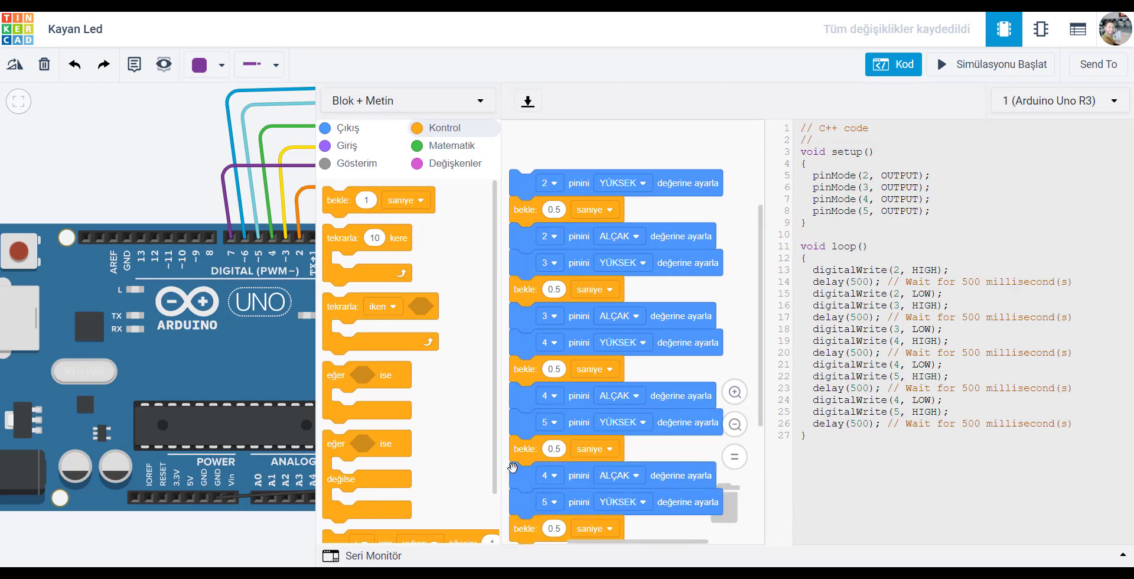
{"action": "scroll", "coordinate": [587, 399], "scroll_direction": "down", "scroll_amount": 3}
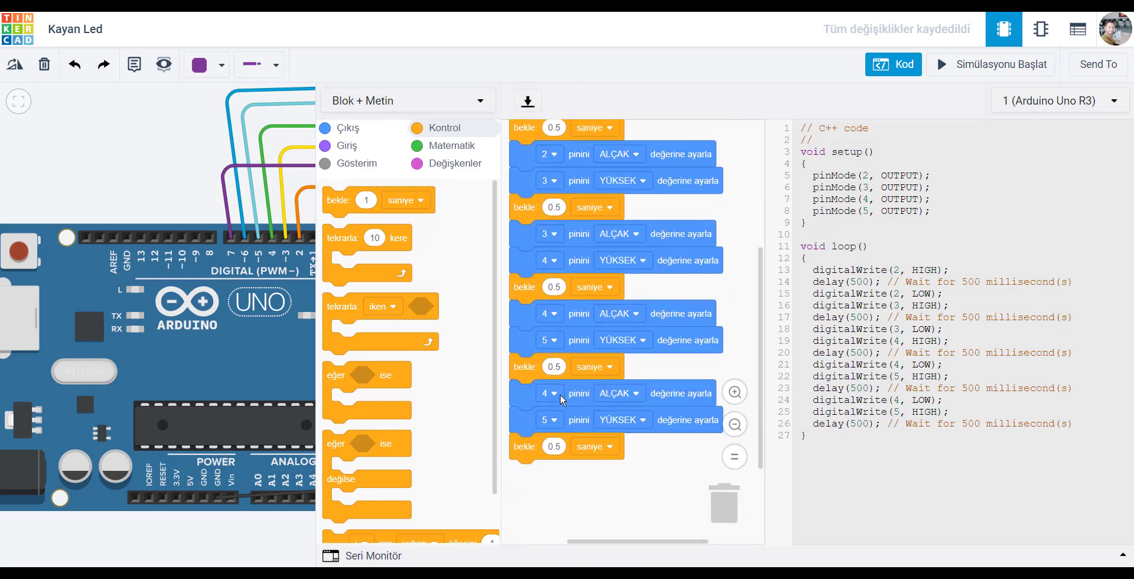
{"action": "left_click", "coordinate": [560, 394]}
{"action": "left_click", "coordinate": [541, 236]}
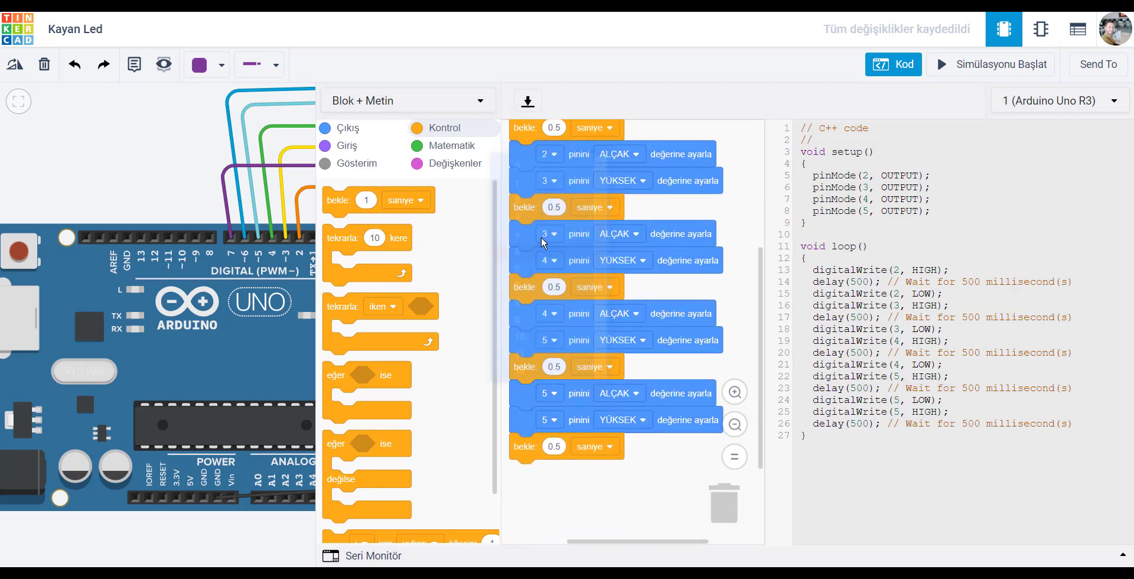
{"action": "left_click", "coordinate": [554, 420]}
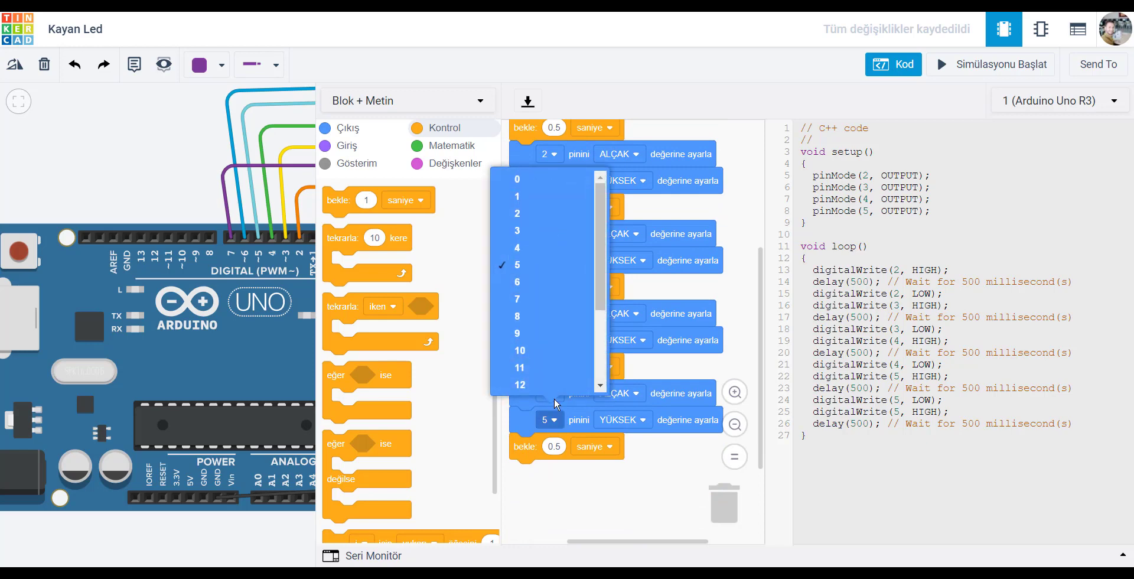
{"action": "left_click", "coordinate": [535, 283]}
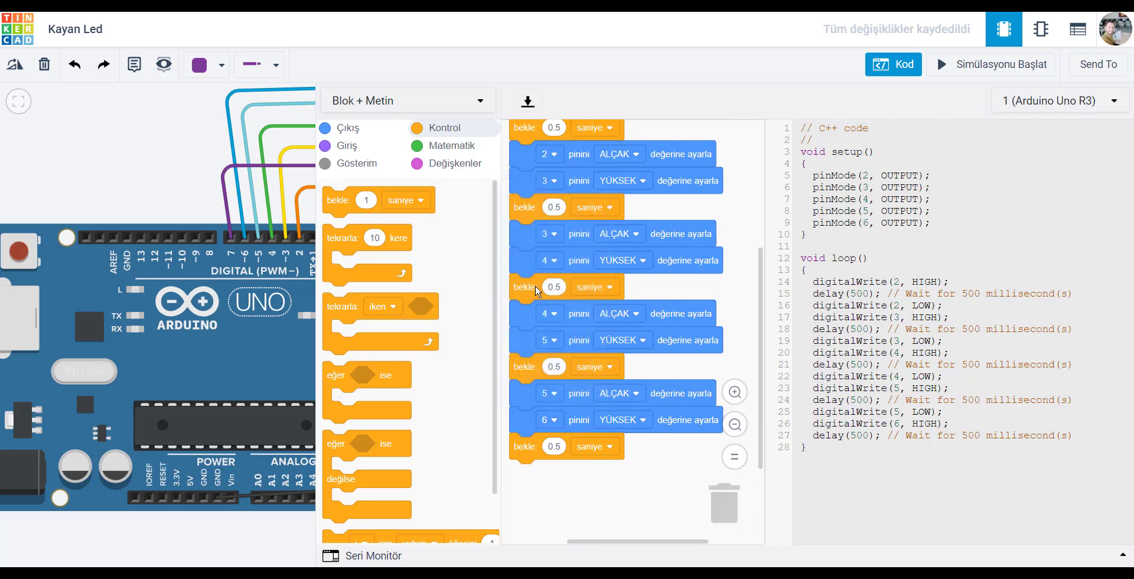
Step: Duplicate the pin 5 ALÇAK, pin 6 YÜKSEK and wait blocks to the stack's end, setting the copy's pins to 6 and 7
{"action": "right_click", "coordinate": [524, 394]}
{"action": "left_click", "coordinate": [545, 411]}
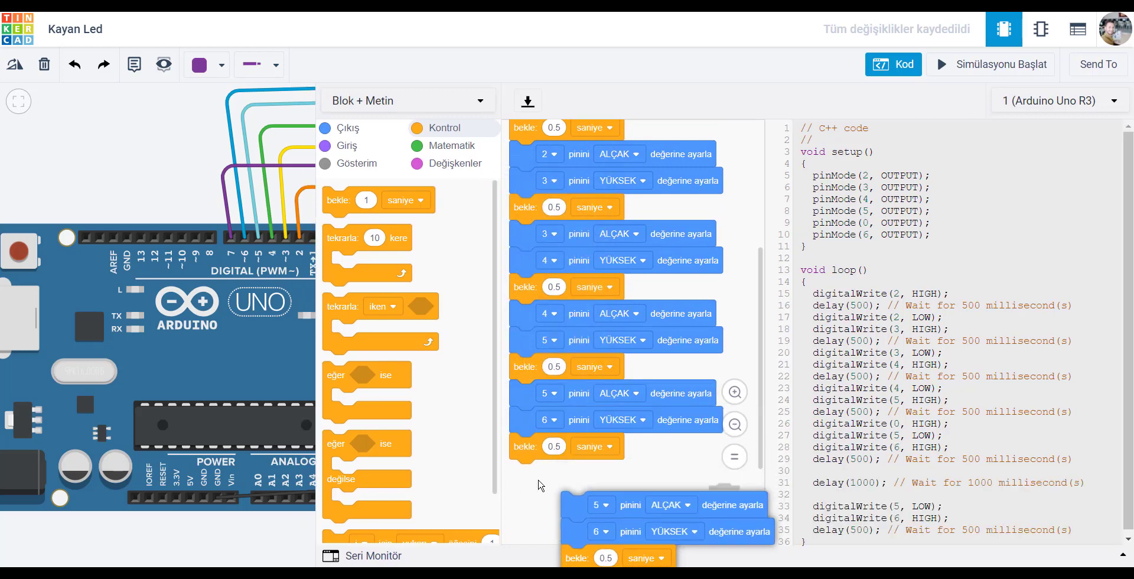
{"action": "left_click", "coordinate": [516, 463]}
{"action": "scroll", "coordinate": [563, 371], "scroll_direction": "down", "scroll_amount": 3}
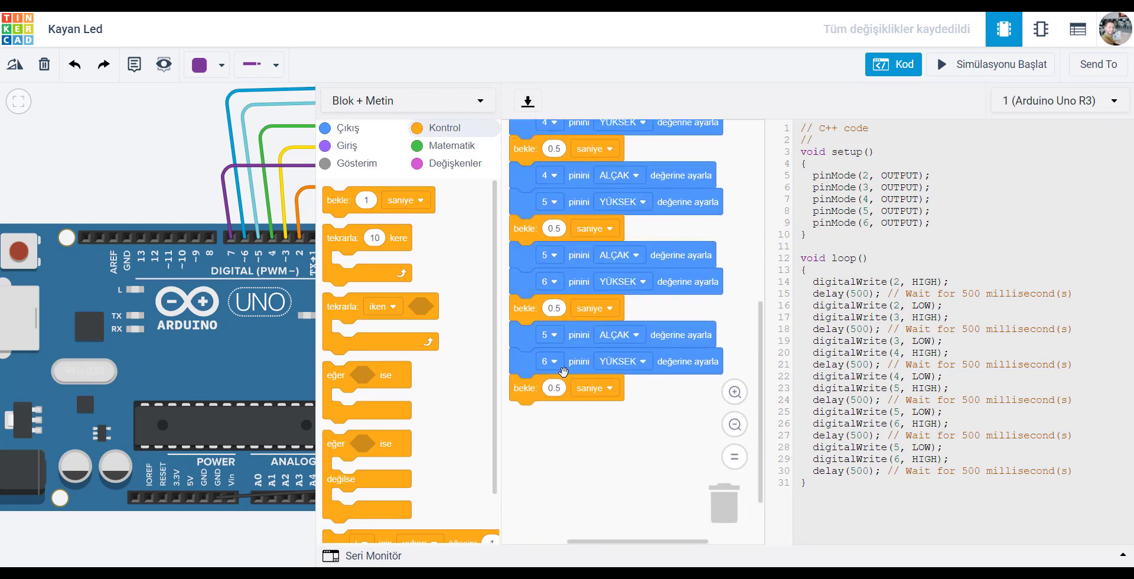
{"action": "left_click", "coordinate": [554, 335]}
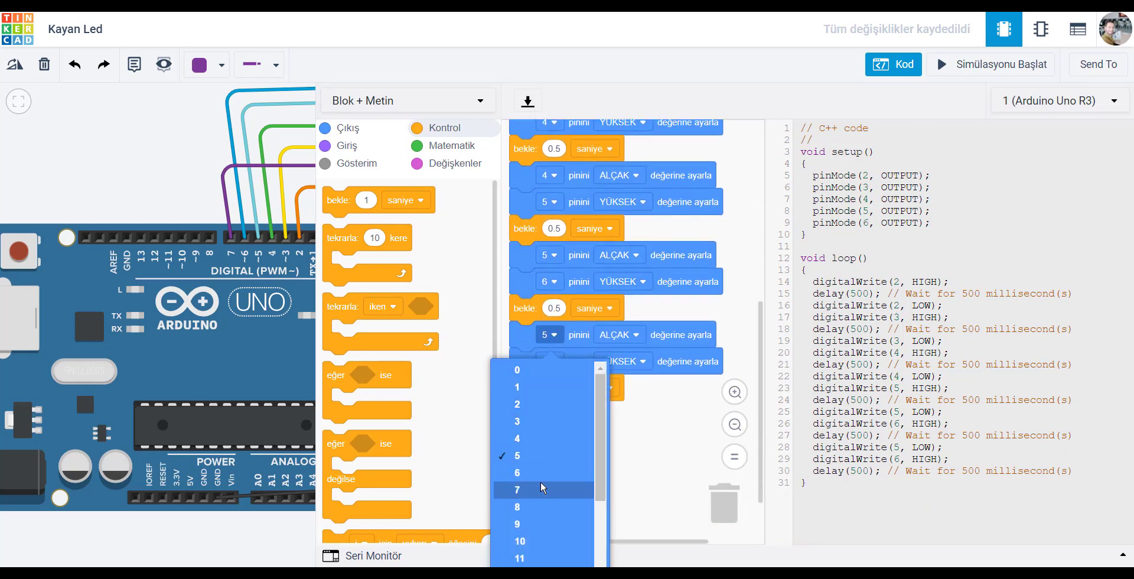
{"action": "left_click", "coordinate": [533, 473]}
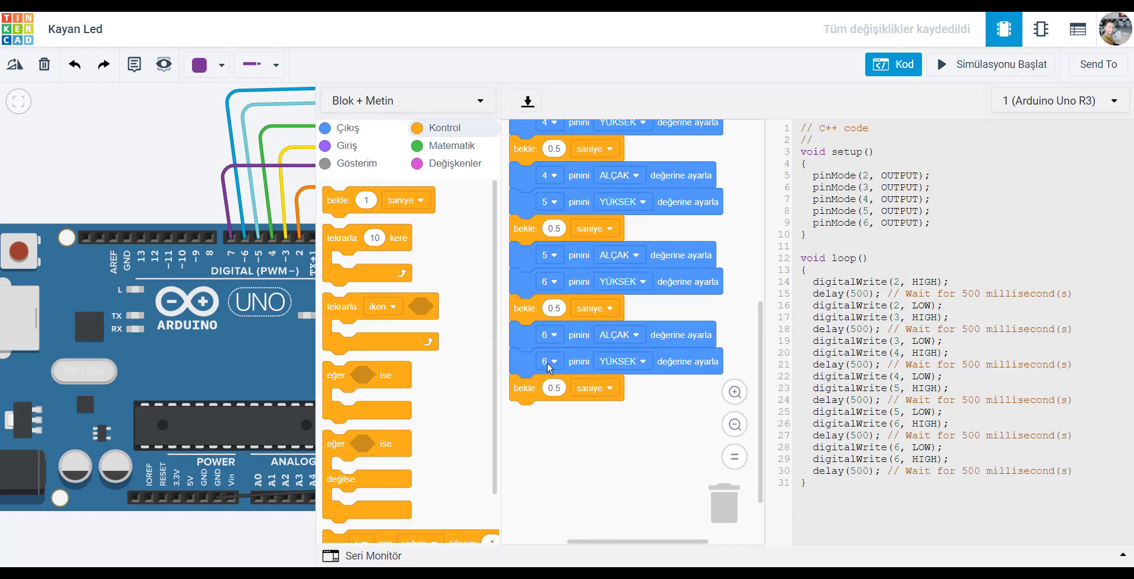
{"action": "left_click", "coordinate": [547, 361]}
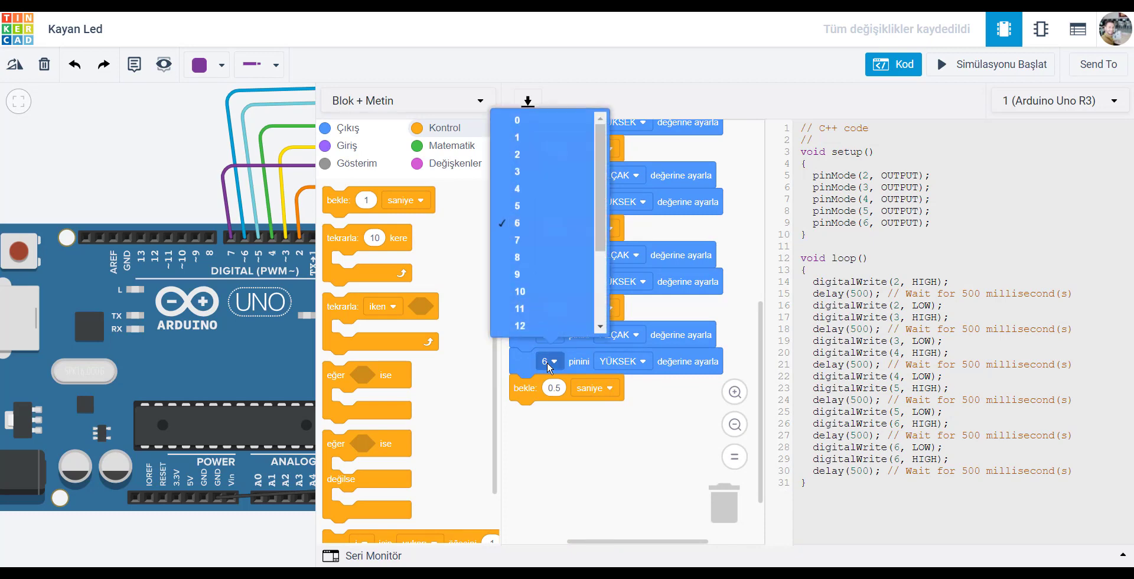
{"action": "left_click", "coordinate": [523, 240]}
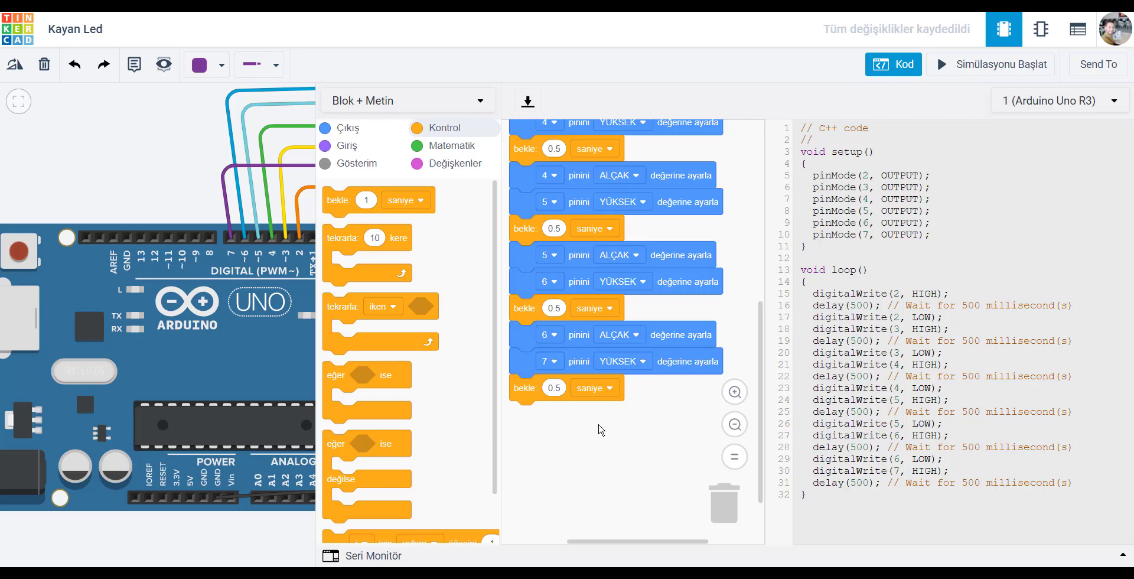
{"action": "scroll", "coordinate": [655, 399], "scroll_direction": "up", "scroll_amount": 5}
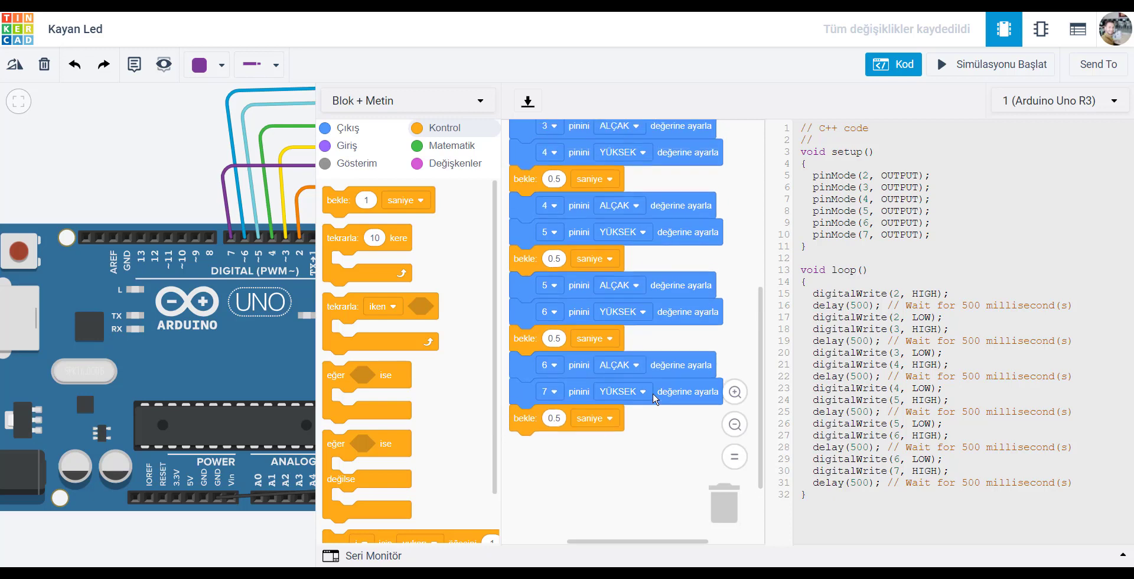
{"action": "scroll", "coordinate": [654, 399], "scroll_direction": "up", "scroll_amount": 1}
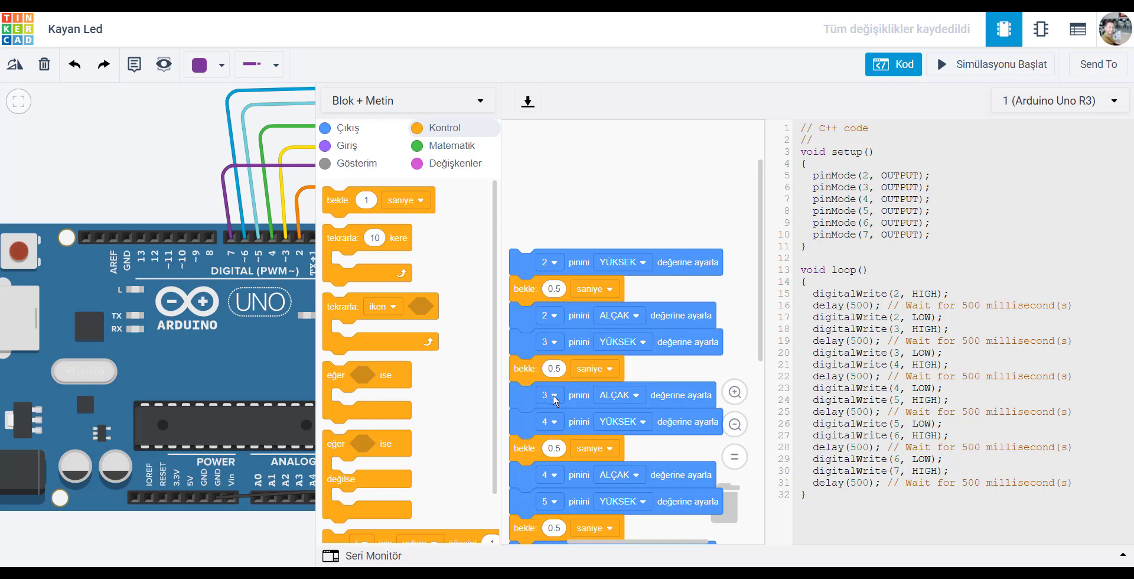
{"action": "scroll", "coordinate": [668, 295], "scroll_direction": "down", "scroll_amount": 5}
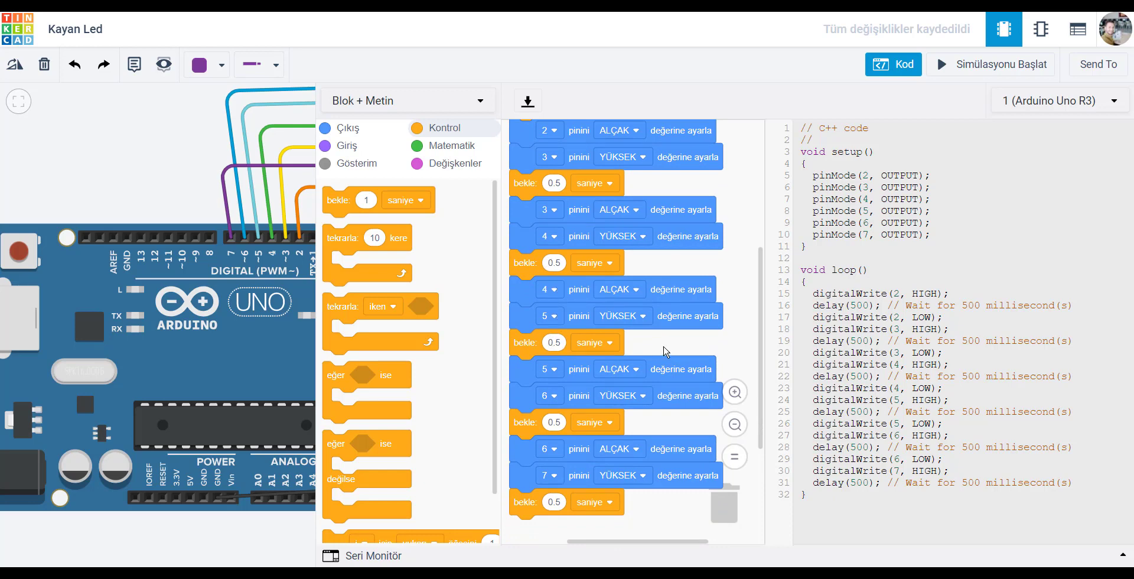
{"action": "scroll", "coordinate": [667, 352], "scroll_direction": "down", "scroll_amount": 2}
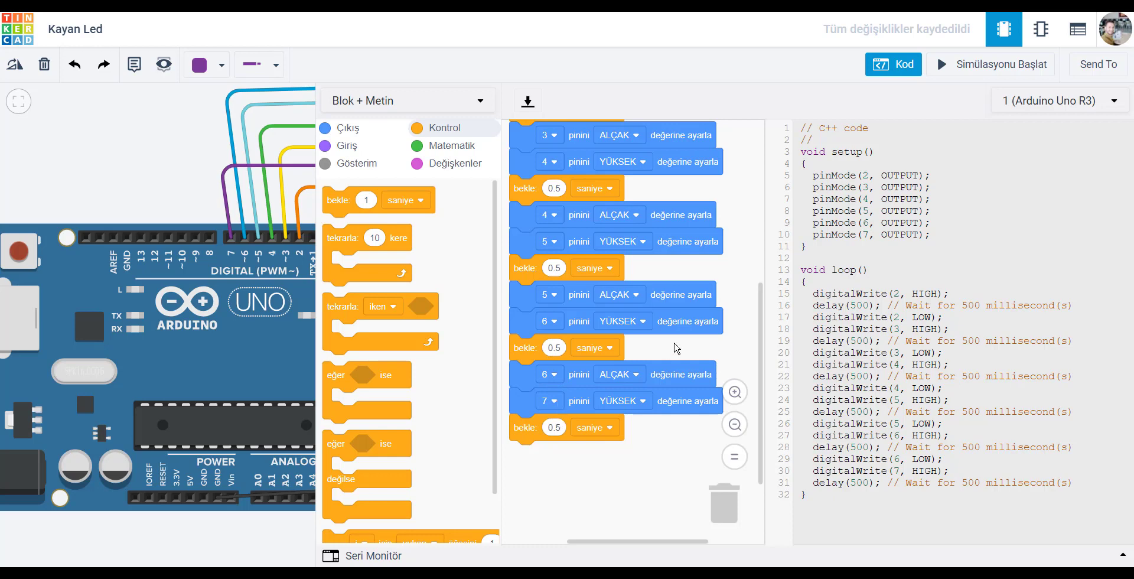
Step: Hide the code editor, run the simulation to watch the six LEDs' sequence on the breadboard, and stop it
{"action": "scroll", "coordinate": [677, 348], "scroll_direction": "up", "scroll_amount": 8}
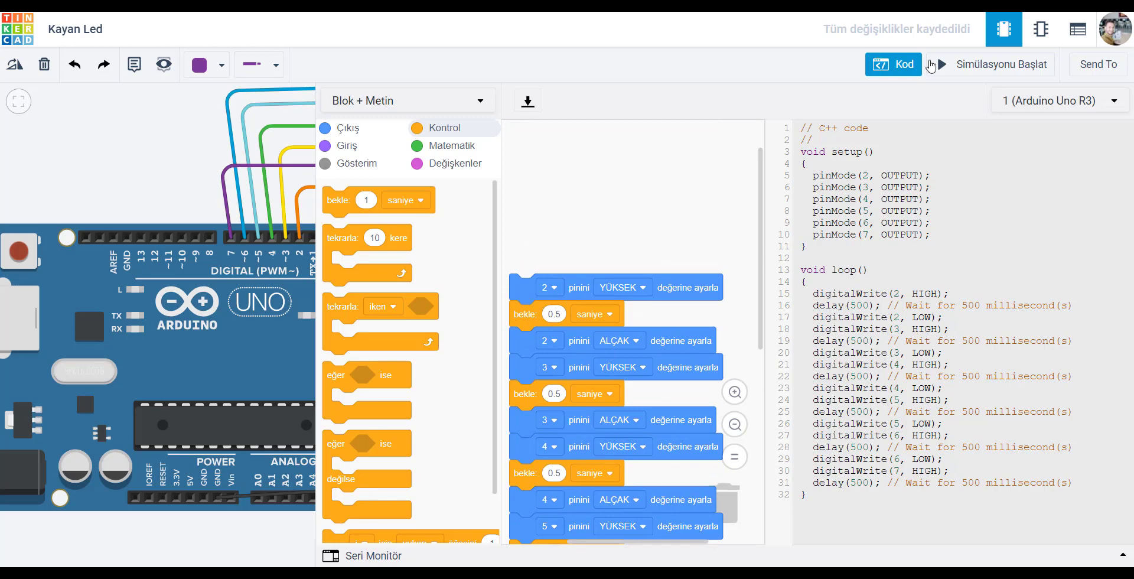
{"action": "left_click", "coordinate": [879, 67]}
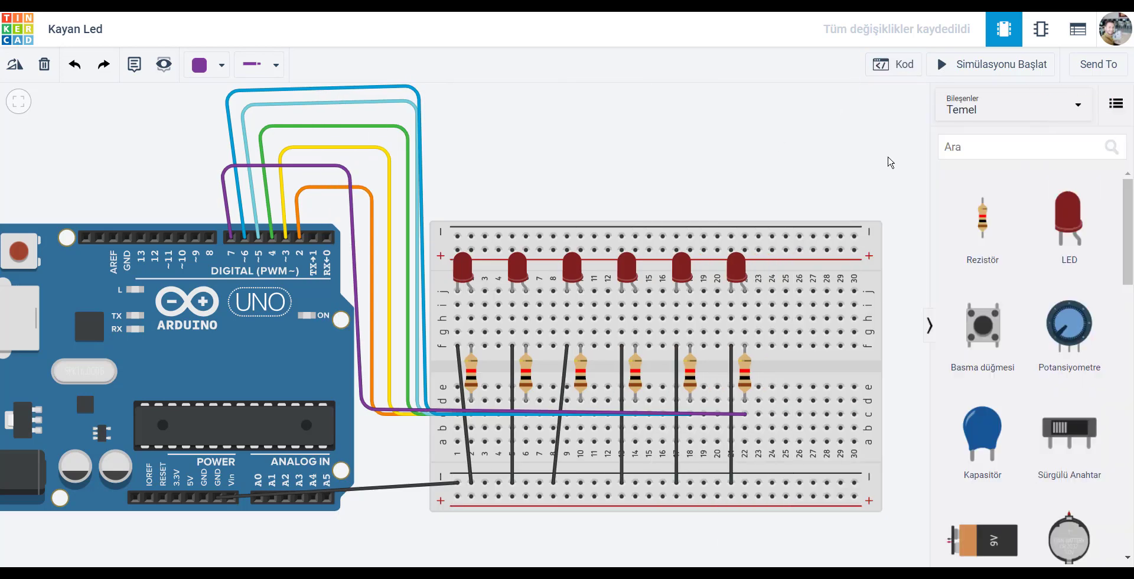
{"action": "left_click", "coordinate": [1008, 65]}
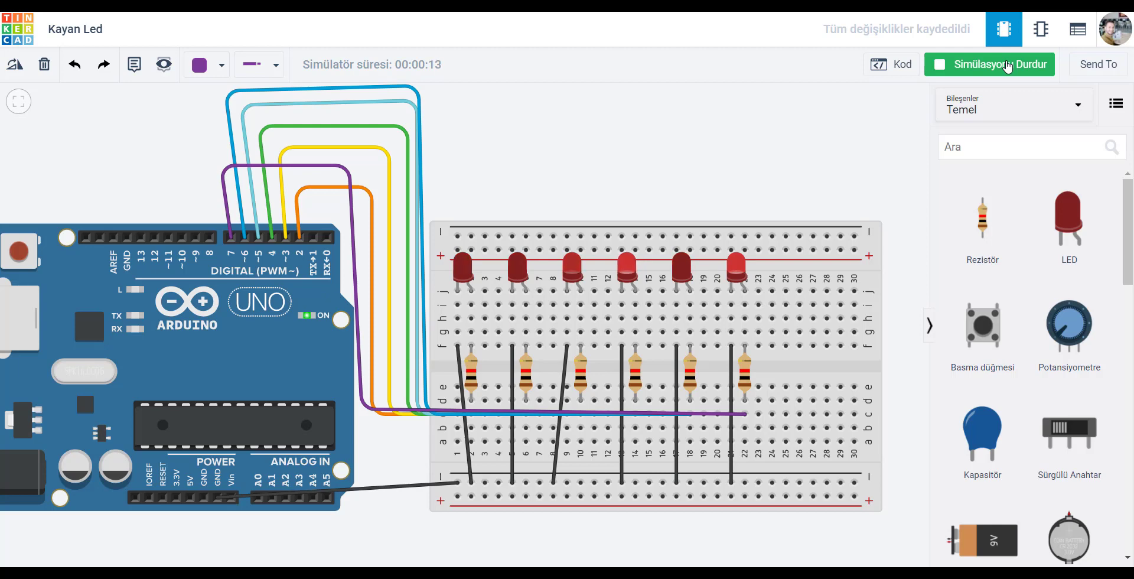
{"action": "left_click", "coordinate": [1008, 66]}
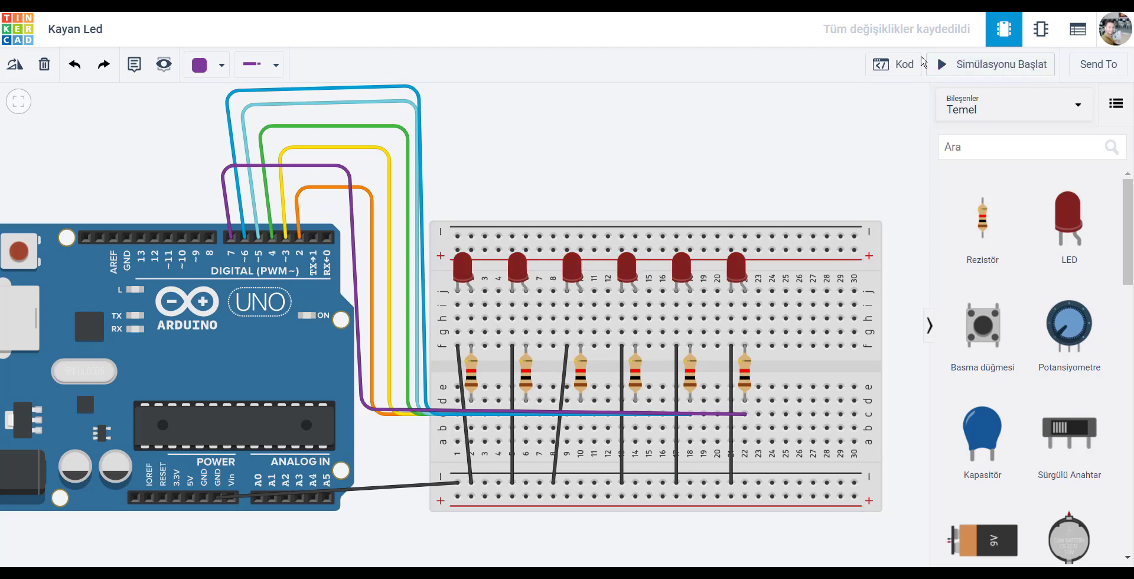
Step: Add a digital pin output block after the last 0.5-second wait in the code stack, setting pin 7 to ALÇAK
{"action": "left_click", "coordinate": [891, 64]}
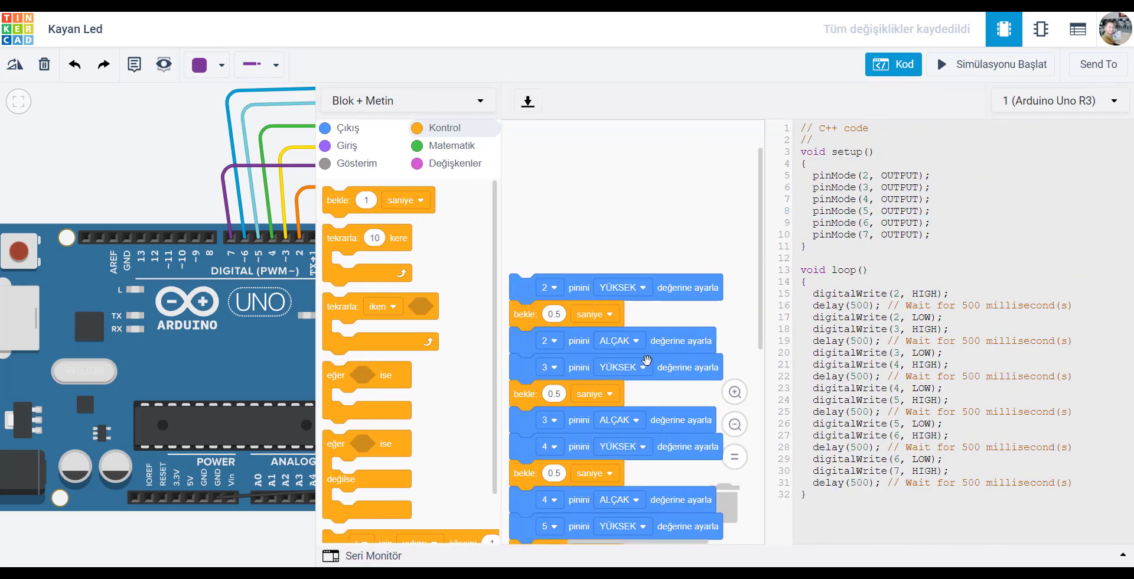
{"action": "scroll", "coordinate": [647, 359], "scroll_direction": "down", "scroll_amount": 6}
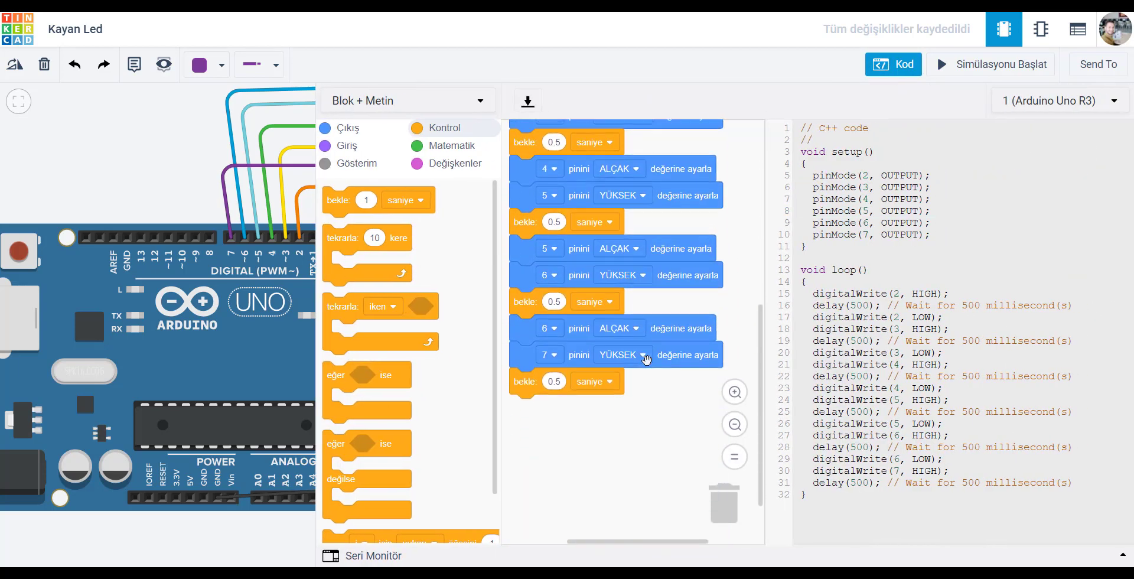
{"action": "scroll", "coordinate": [647, 360], "scroll_direction": "down", "scroll_amount": 1}
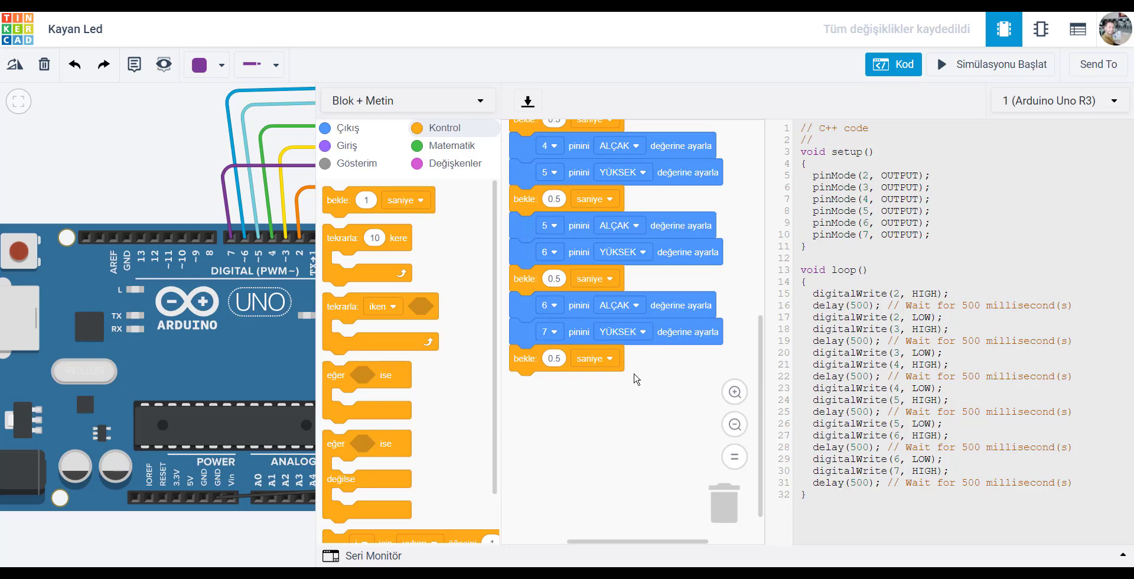
{"action": "left_click", "coordinate": [338, 128]}
{"action": "left_click_drag", "start_coordinate": [384, 238], "coordinate": [564, 390]}
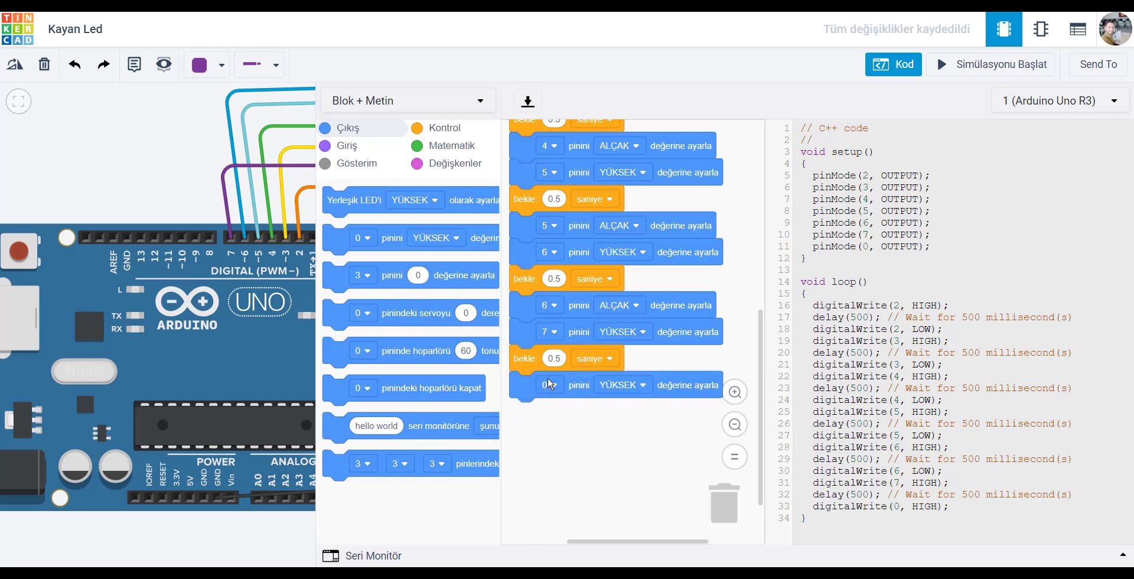
{"action": "left_click", "coordinate": [549, 385]}
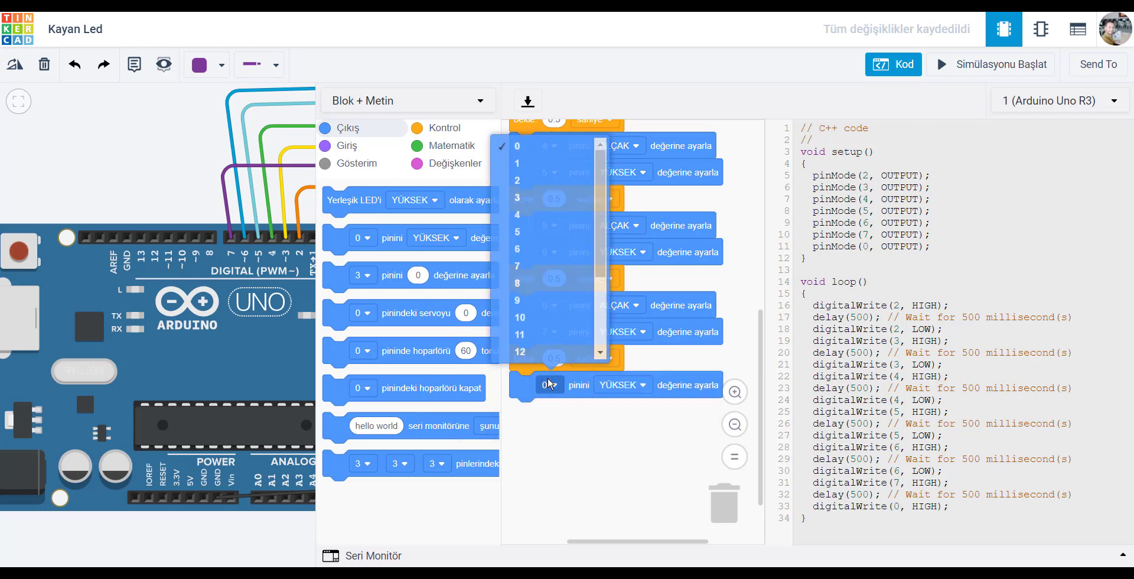
{"action": "left_click", "coordinate": [527, 266]}
{"action": "left_click", "coordinate": [629, 386]}
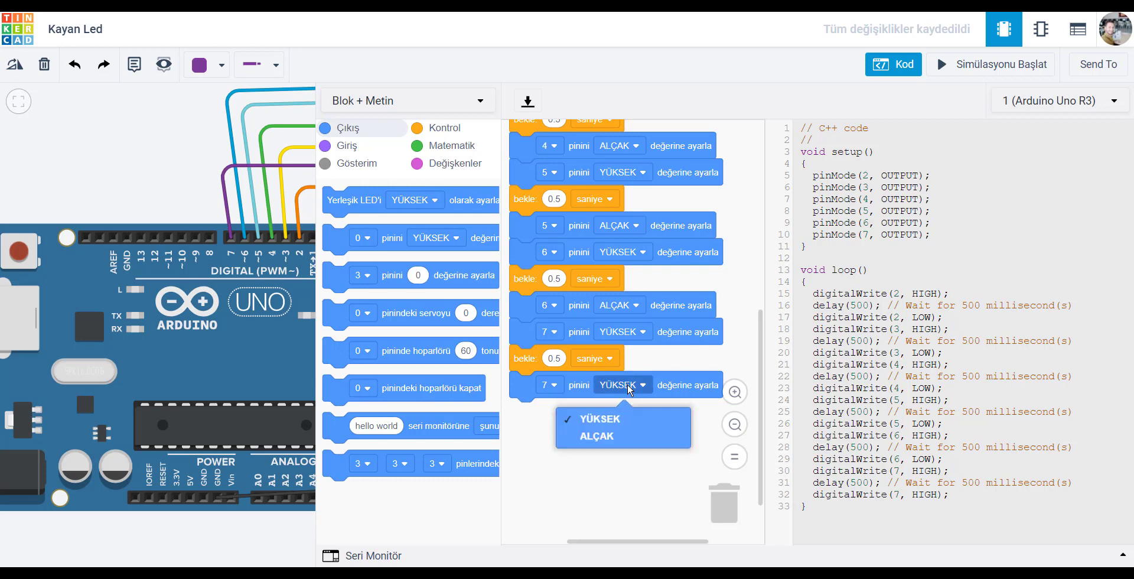
{"action": "left_click", "coordinate": [598, 437]}
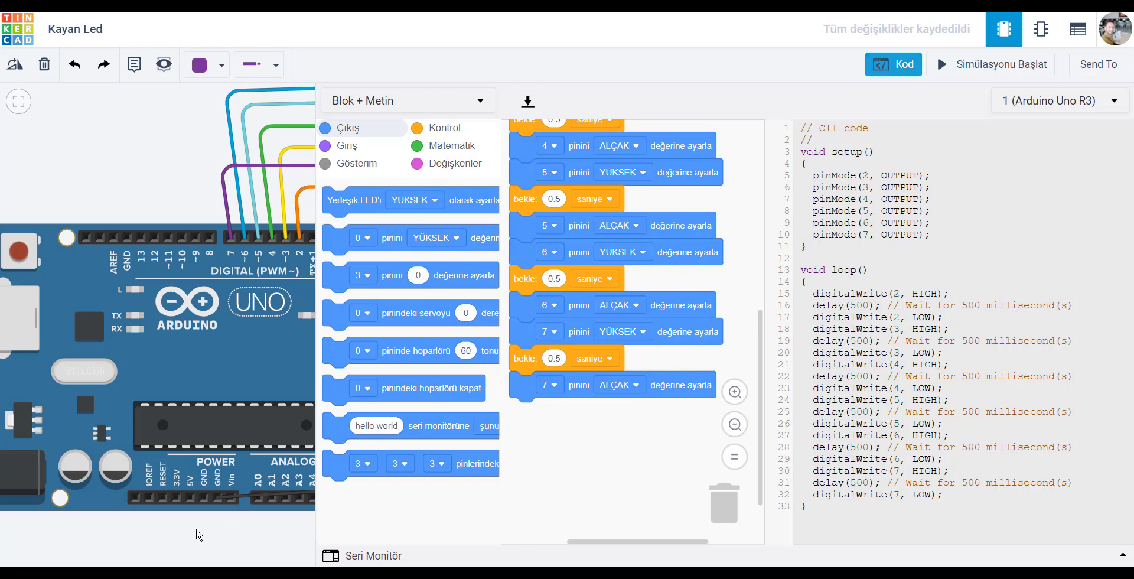
Step: Hide the code editor and start the simulation again to check the LED sequence with the extended code
{"action": "left_click", "coordinate": [893, 64]}
{"action": "left_click", "coordinate": [1007, 63]}
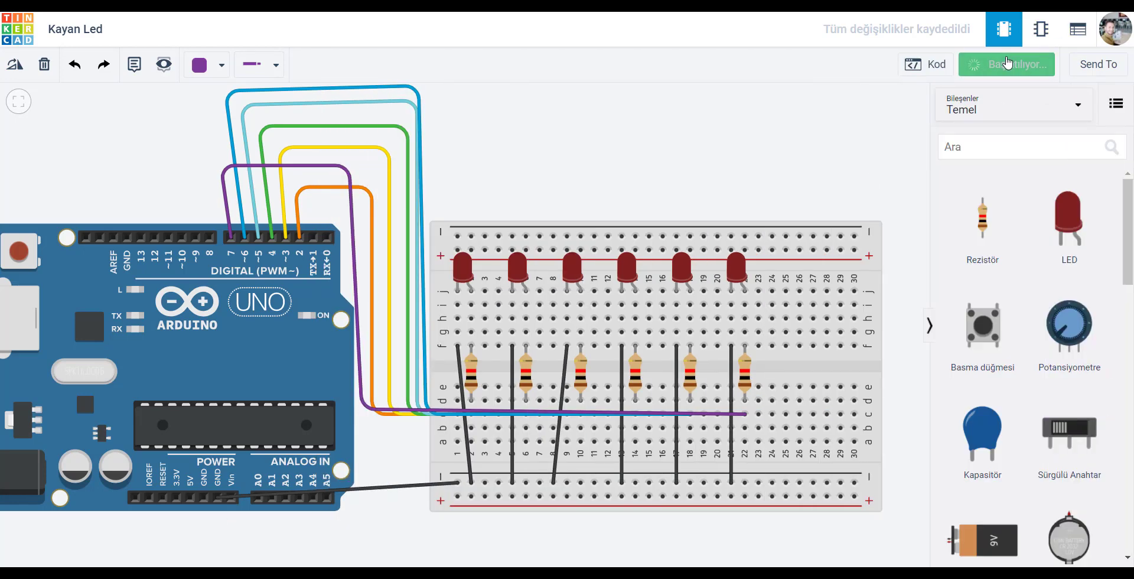